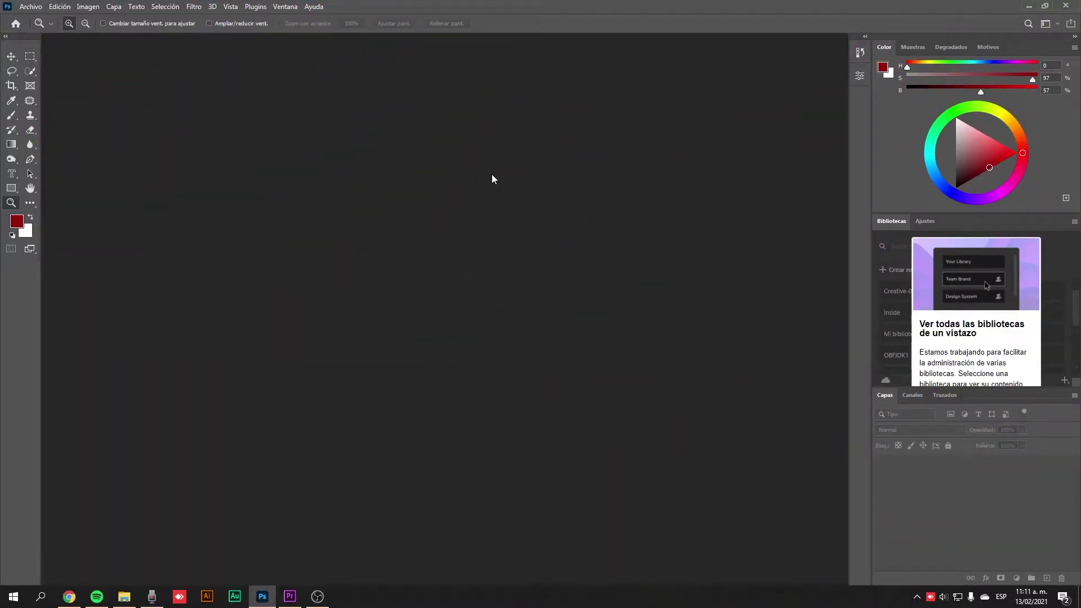
# Create a new 1920×1080 px document from the Web - Grande preset
pyautogui.click(33, 6)
pyautogui.click(48, 24)
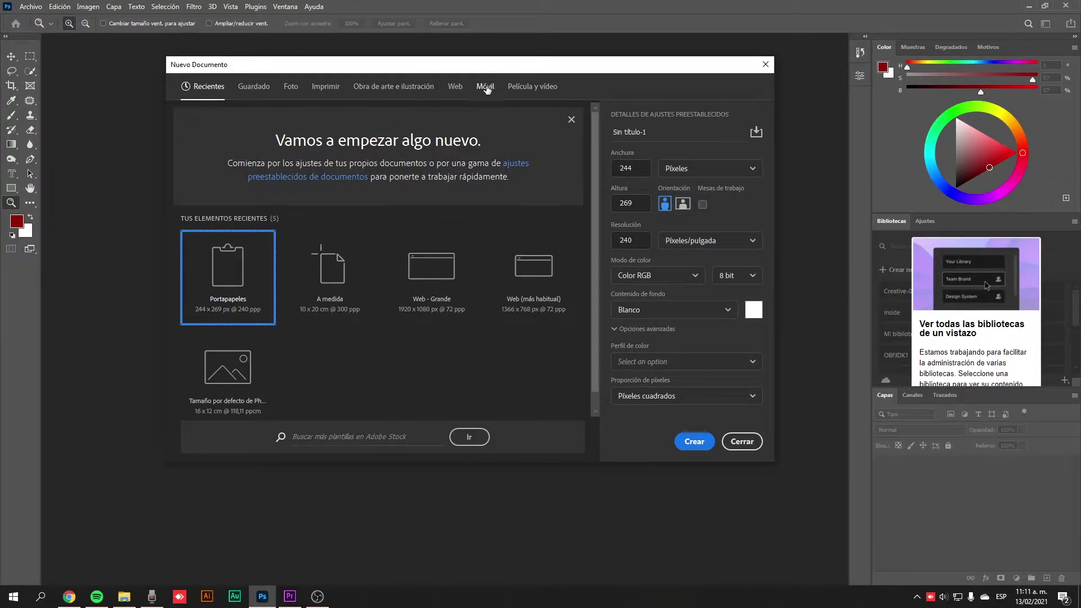
pyautogui.click(460, 88)
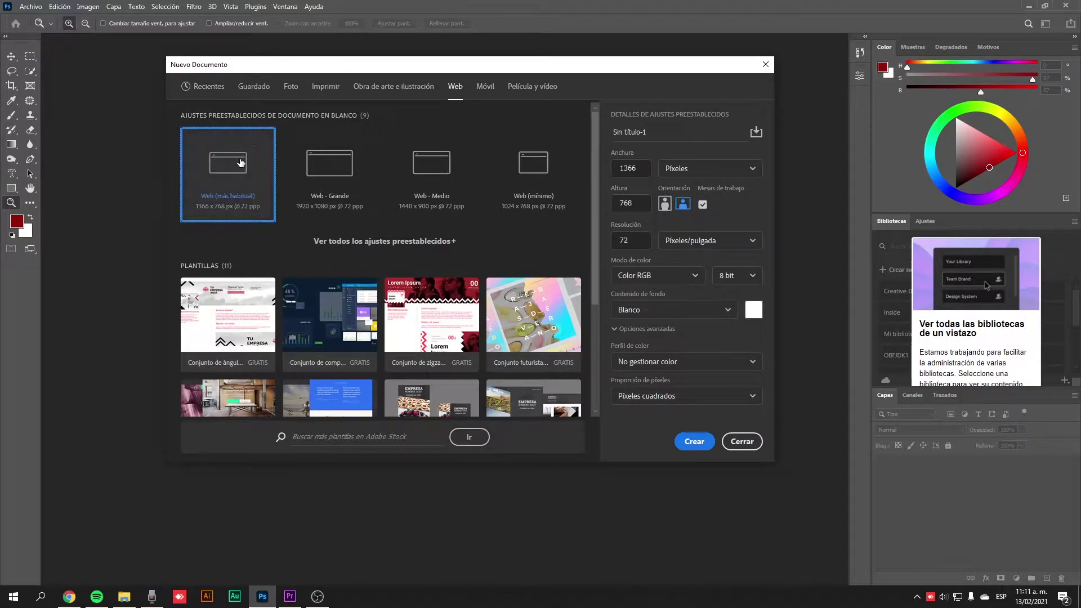
pyautogui.doubleClick(330, 173)
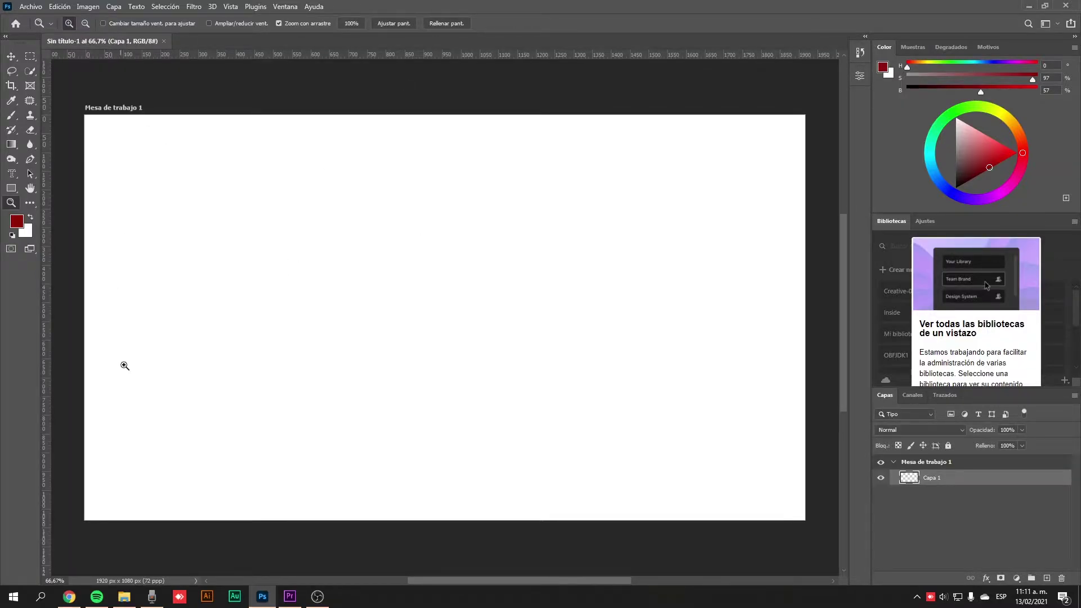
# Select the Brush tool and set the foreground colour to a dark reddish brown
pyautogui.click(12, 116)
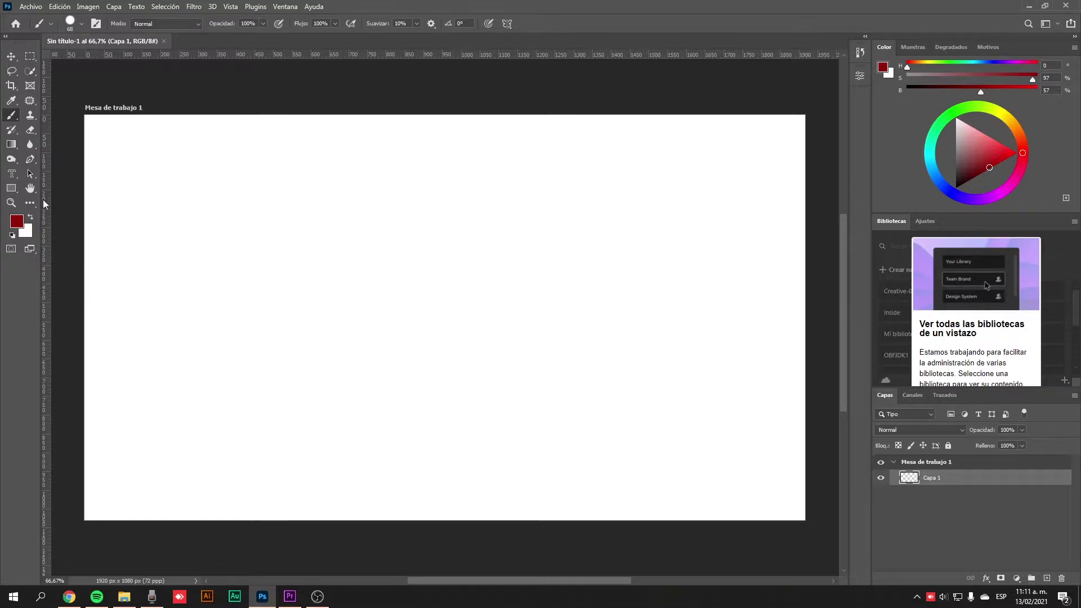
pyautogui.click(17, 221)
pyautogui.click(841, 291)
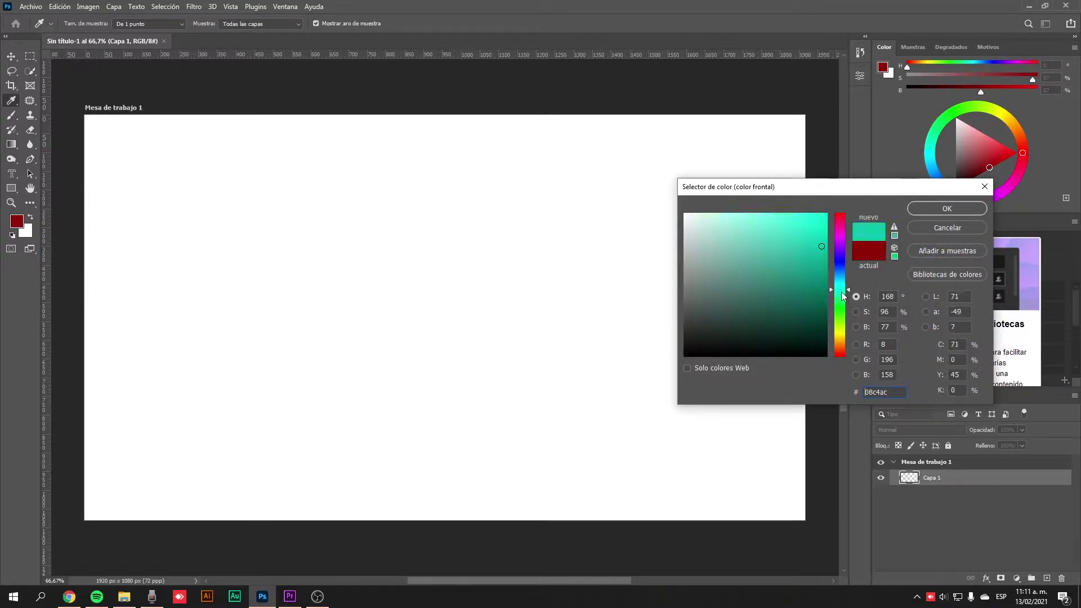
pyautogui.moveTo(842, 292); pyautogui.dragTo(844, 326)
pyautogui.moveTo(821, 273)
pyautogui.mouseDown()
pyautogui.moveTo(818, 315)
pyautogui.moveTo(844, 351)
pyautogui.mouseUp()
pyautogui.click(783, 313)
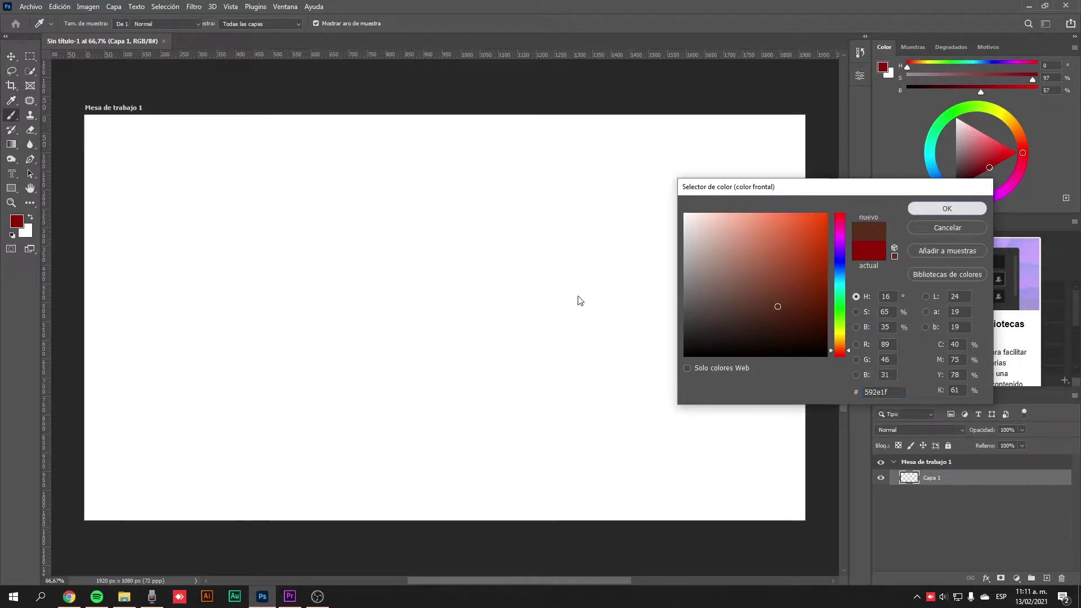
pyautogui.press('Return')
# Paint brown strokes filling the lower-left edge of the canvas
pyautogui.press('b')
pyautogui.moveTo(88, 433)
pyautogui.mouseDown()
pyautogui.moveTo(150, 462)
pyautogui.moveTo(92, 451)
pyautogui.moveTo(246, 463)
pyautogui.moveTo(60, 485)
pyautogui.moveTo(133, 504)
pyautogui.moveTo(352, 512)
pyautogui.moveTo(51, 516)
pyautogui.mouseUp()
pyautogui.moveTo(214, 459)
pyautogui.mouseDown()
pyautogui.moveTo(331, 473)
pyautogui.moveTo(297, 483)
pyautogui.mouseUp()
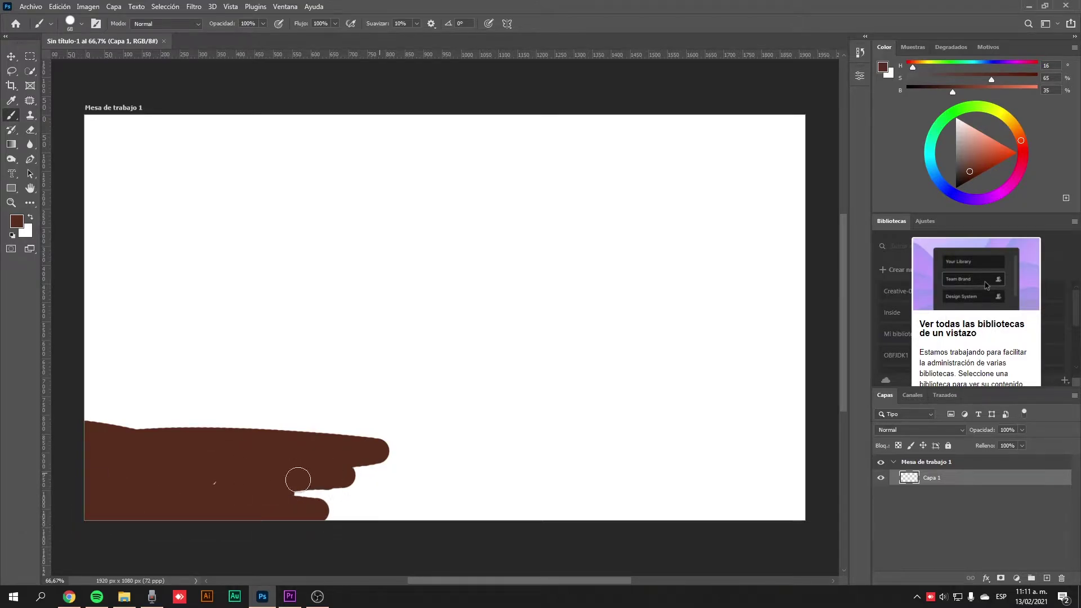
pyautogui.moveTo(142, 461)
pyautogui.mouseDown()
pyautogui.moveTo(298, 498)
pyautogui.moveTo(422, 509)
pyautogui.moveTo(255, 490)
pyautogui.moveTo(429, 507)
pyautogui.moveTo(359, 433)
pyautogui.moveTo(492, 505)
pyautogui.moveTo(397, 469)
pyautogui.moveTo(387, 430)
pyautogui.moveTo(68, 443)
pyautogui.mouseUp()
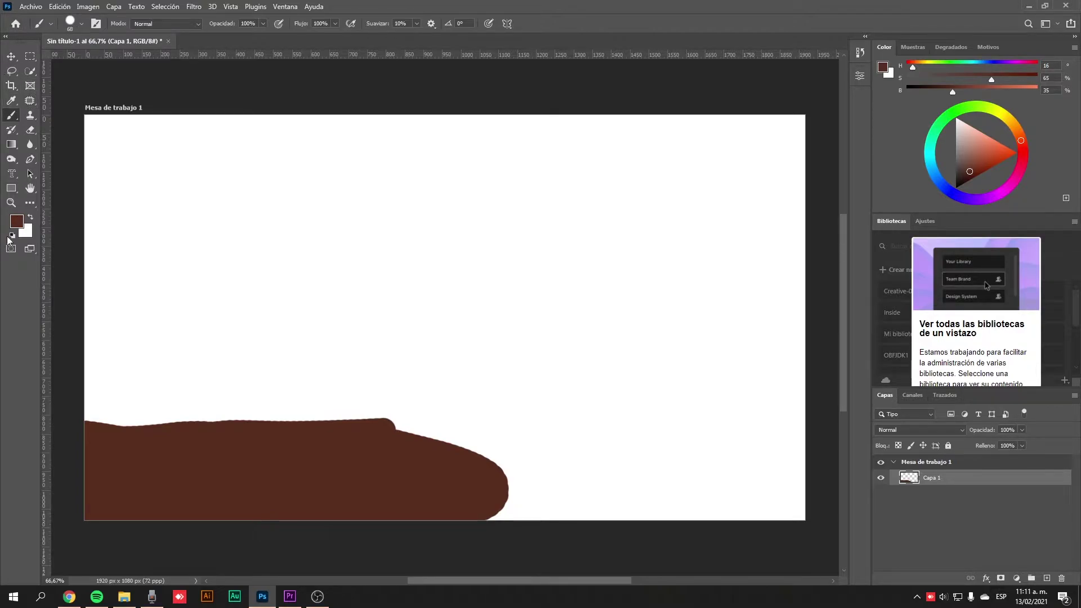
# Paint a soft brown curve near the top with the Circular difuso brush
pyautogui.click(82, 25)
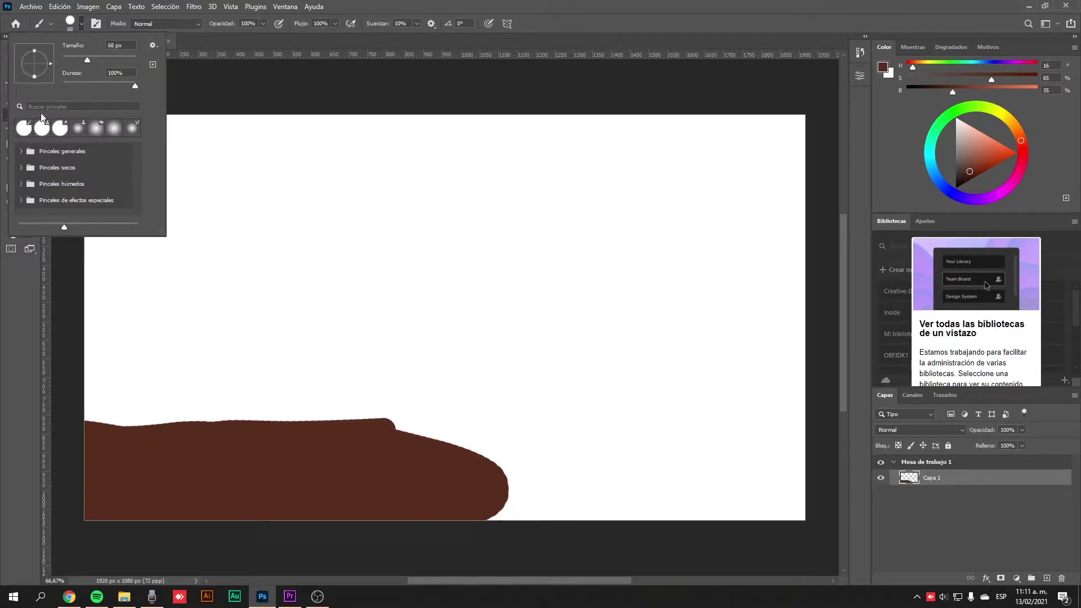
pyautogui.click(19, 152)
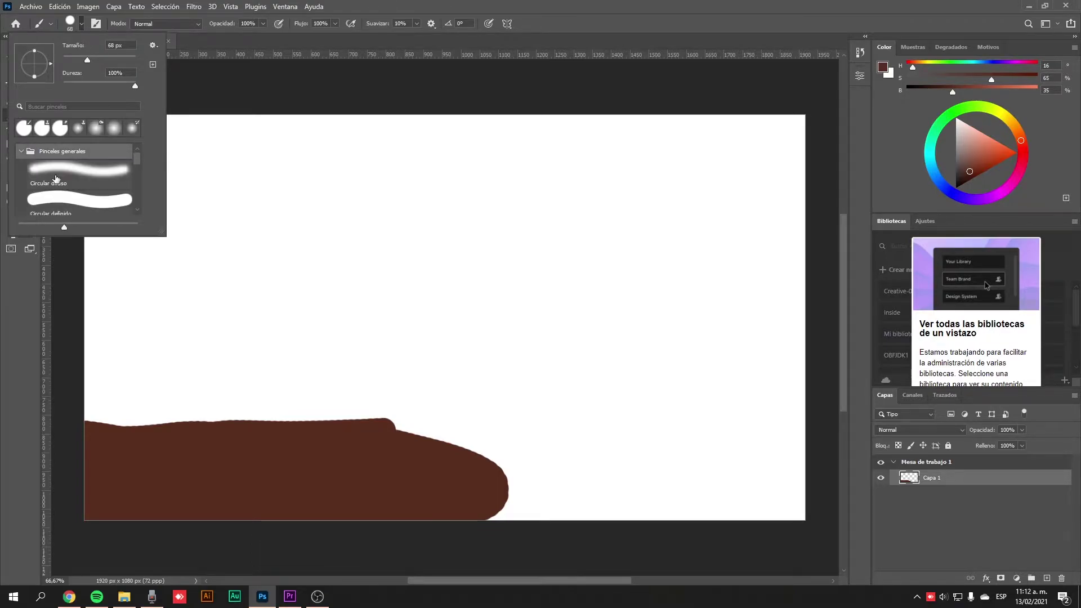
pyautogui.click(114, 128)
pyautogui.moveTo(304, 224)
pyautogui.mouseDown()
pyautogui.moveTo(394, 276)
pyautogui.moveTo(610, 243)
pyautogui.mouseUp()
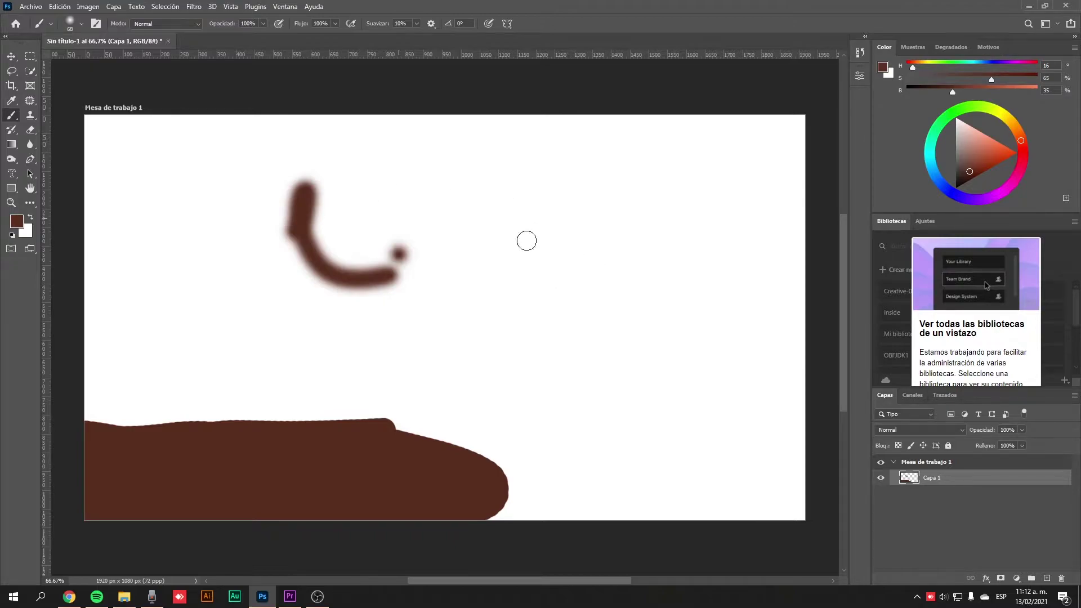
# Draw two thin brown lines across the canvas with the Lápiz KYLE dry brush
pyautogui.click(83, 24)
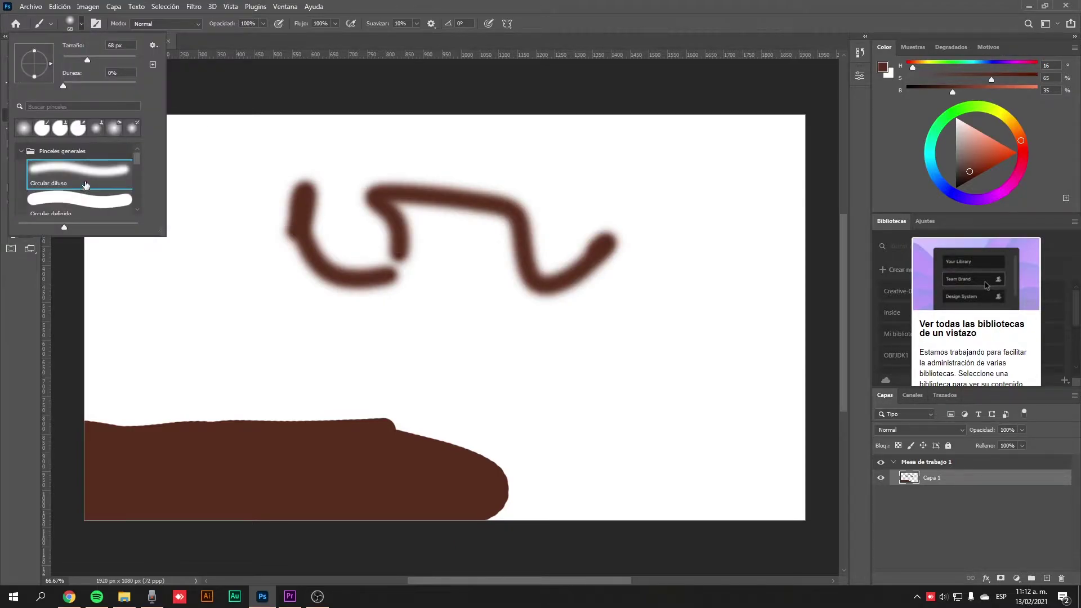
pyautogui.scroll(-2, 79, 186)
pyautogui.scroll(-1, 79, 191)
pyautogui.scroll(-1, 79, 194)
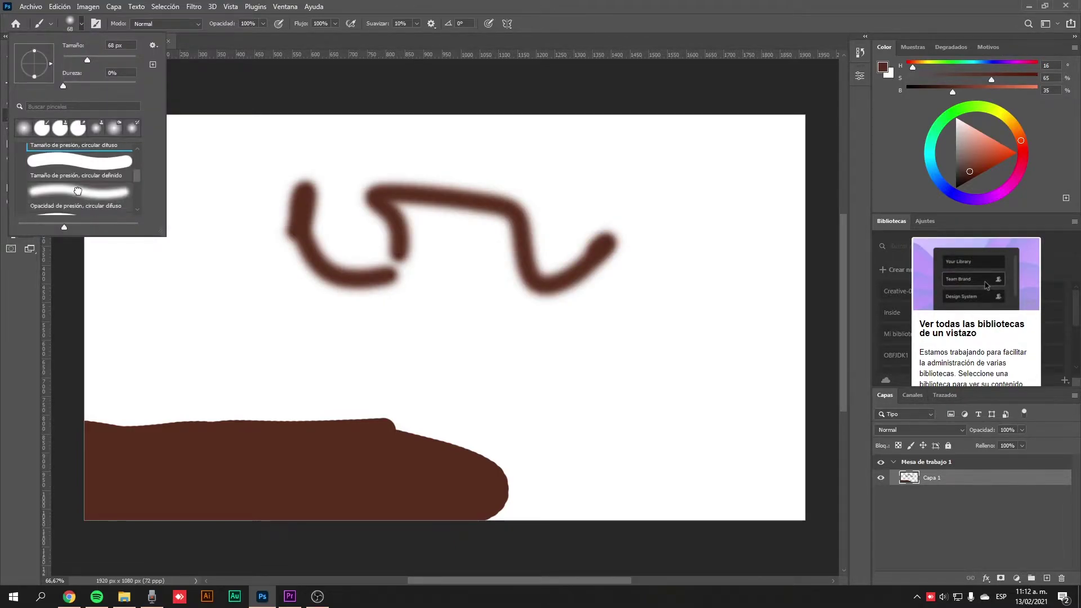
pyautogui.scroll(-2, 78, 194)
pyautogui.scroll(-1, 78, 193)
pyautogui.scroll(-2, 77, 193)
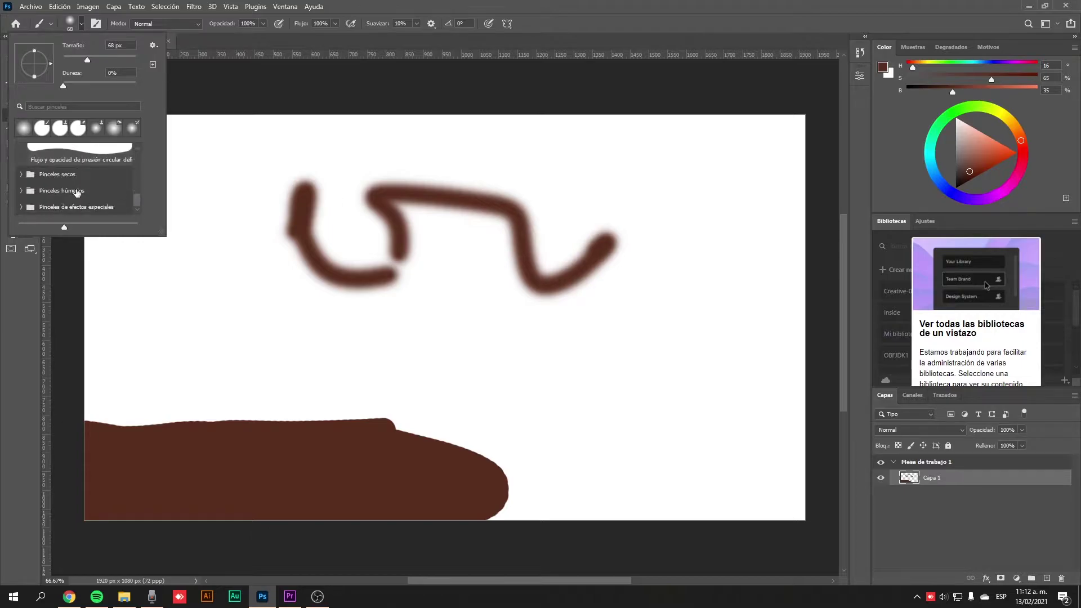
pyautogui.click(22, 174)
pyautogui.click(73, 199)
pyautogui.moveTo(167, 314); pyautogui.dragTo(410, 353)
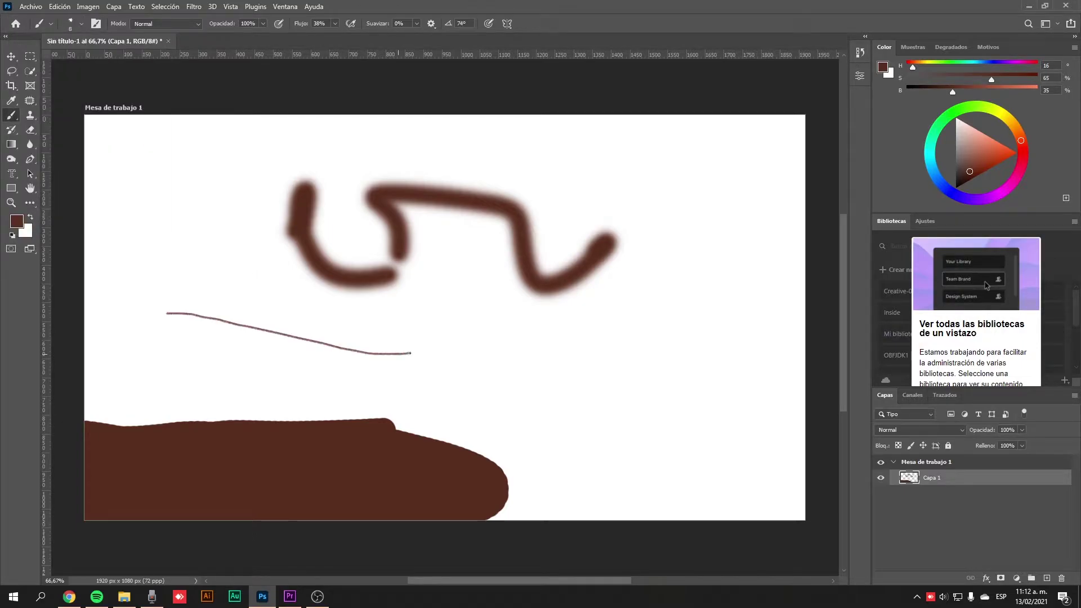
pyautogui.moveTo(496, 311); pyautogui.dragTo(221, 297)
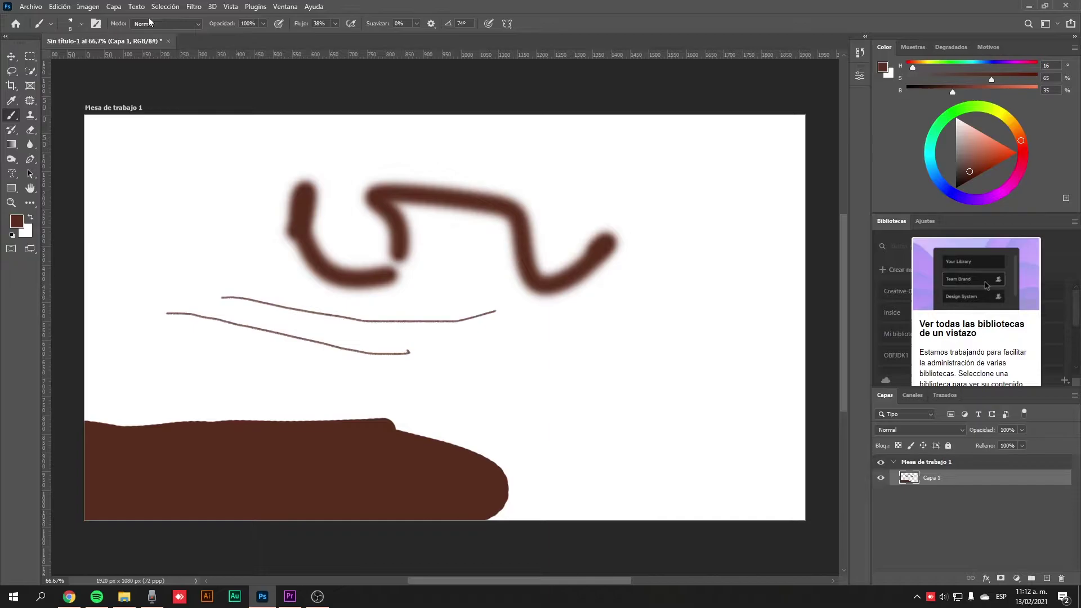
# Paint wavy textured brown strokes with a splatter brush, including one at top left
pyautogui.click(82, 23)
pyautogui.click(73, 194)
pyautogui.click(448, 383)
pyautogui.moveTo(448, 386)
pyautogui.mouseDown()
pyautogui.moveTo(696, 455)
pyautogui.moveTo(642, 475)
pyautogui.moveTo(563, 394)
pyautogui.moveTo(689, 191)
pyautogui.moveTo(405, 125)
pyautogui.moveTo(227, 236)
pyautogui.moveTo(563, 299)
pyautogui.moveTo(226, 367)
pyautogui.moveTo(188, 338)
pyautogui.mouseUp()
pyautogui.click(82, 24)
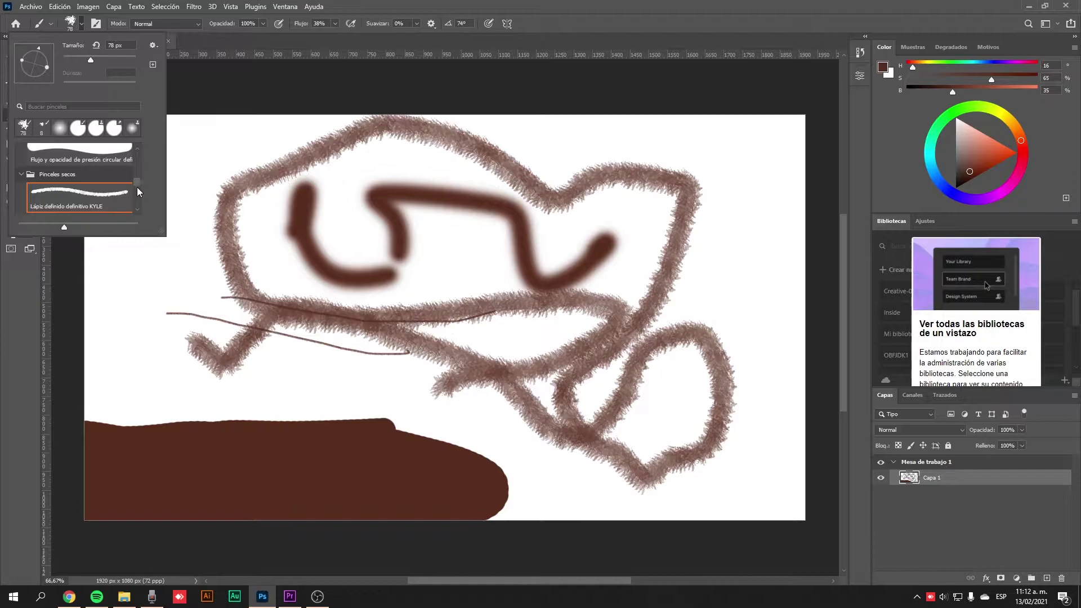
pyautogui.scroll(-2, 113, 189)
pyautogui.scroll(-2, 84, 186)
pyautogui.scroll(-2, 67, 183)
pyautogui.scroll(-2, 54, 181)
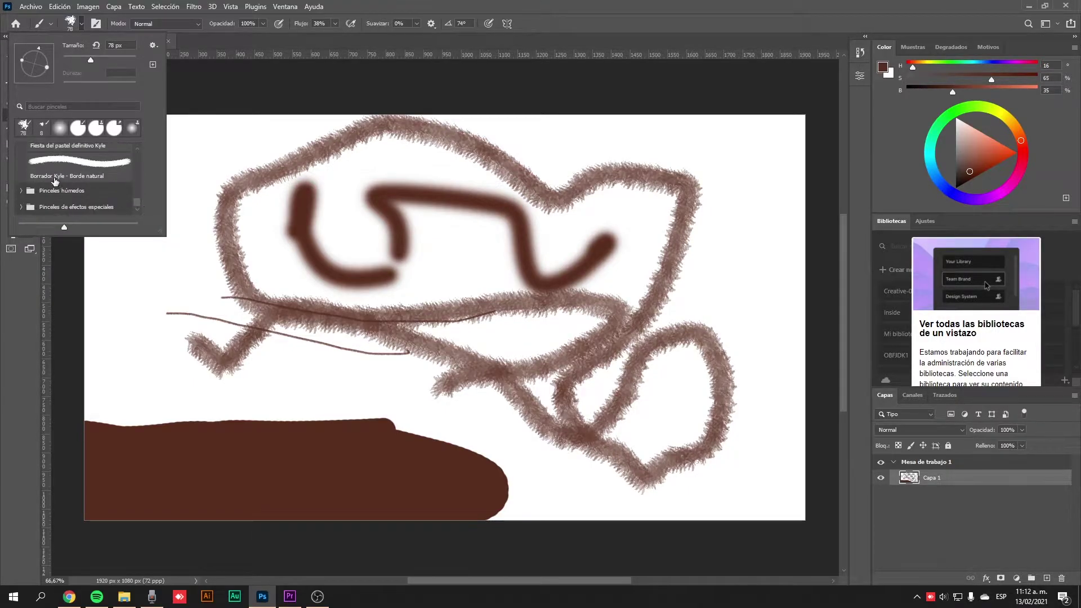
pyautogui.click(141, 164)
pyautogui.moveTo(153, 159)
pyautogui.mouseDown()
pyautogui.moveTo(106, 169)
pyautogui.moveTo(124, 295)
pyautogui.mouseUp()
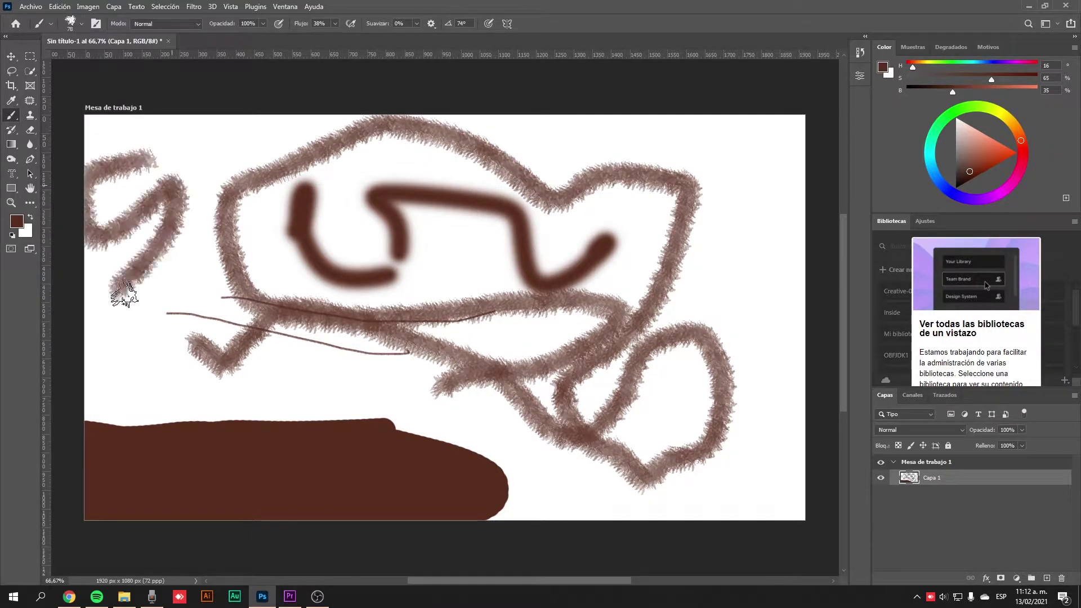
# Change the foreground colour to blue and scribble blue texture over the upper-left strokes
pyautogui.click(17, 220)
pyautogui.click(838, 279)
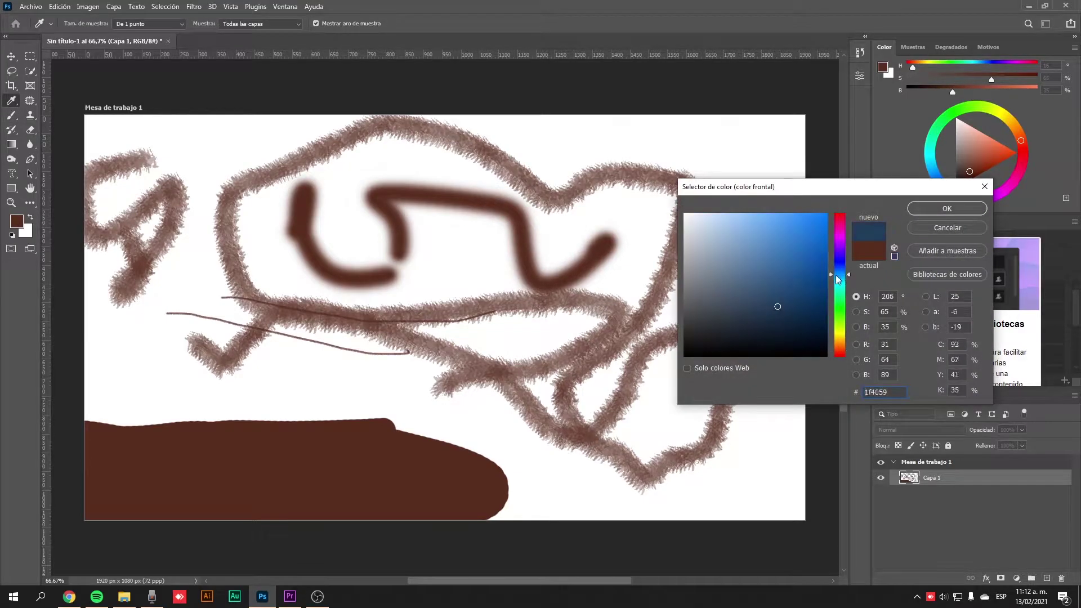
pyautogui.click(820, 249)
pyautogui.click(948, 208)
pyautogui.press('b')
pyautogui.moveTo(362, 241)
pyautogui.mouseDown()
pyautogui.moveTo(394, 191)
pyautogui.moveTo(258, 271)
pyautogui.moveTo(193, 188)
pyautogui.mouseUp()
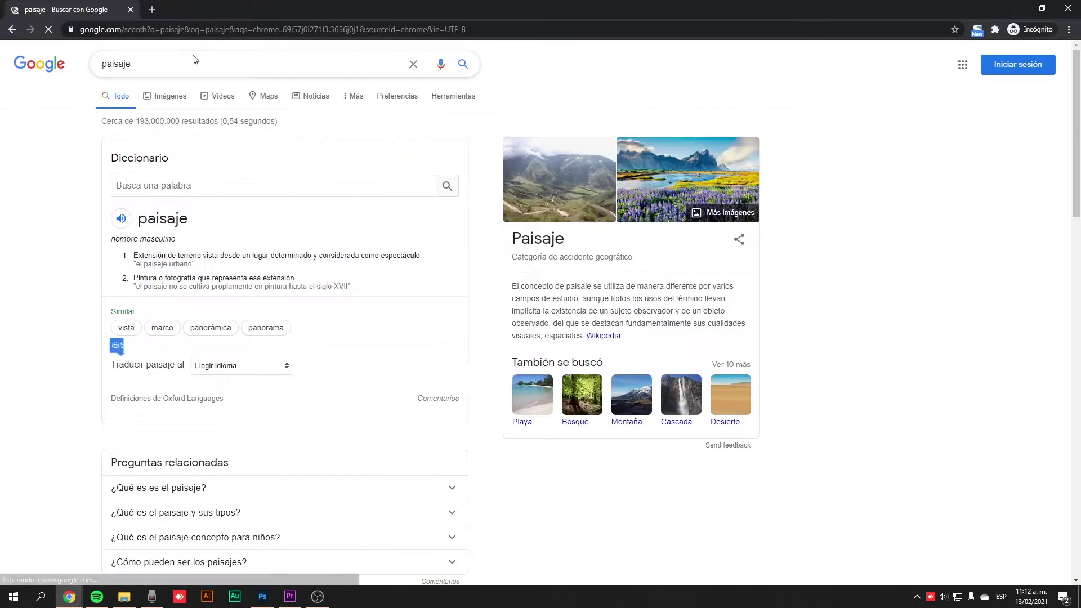
# Copy the sunset ridge-path photo from the paisaje image results and return to Photoshop
pyautogui.click(171, 96)
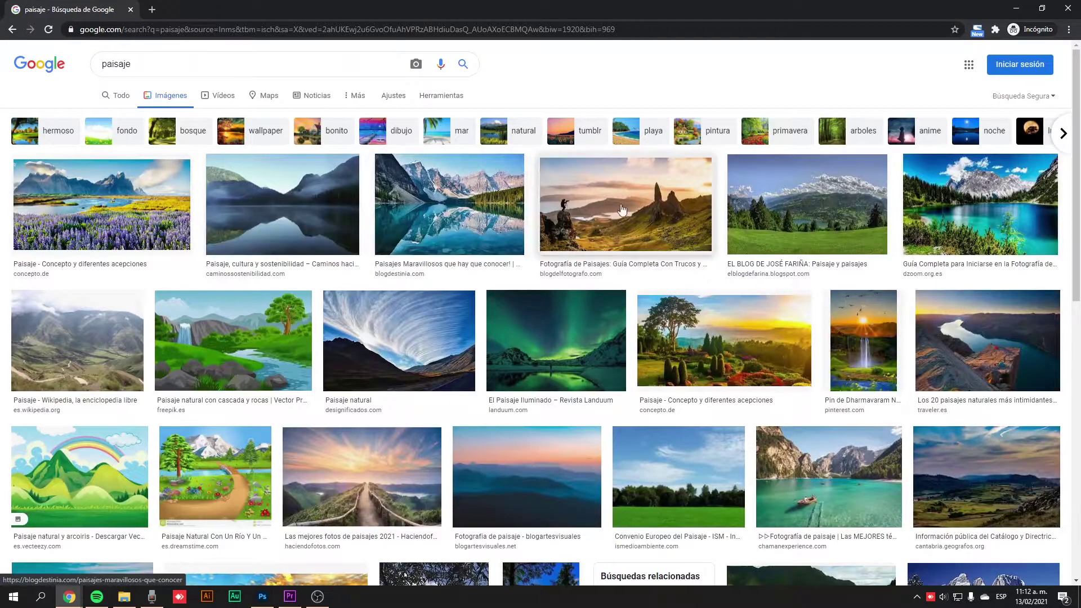
pyautogui.scroll(-4, 173, 272)
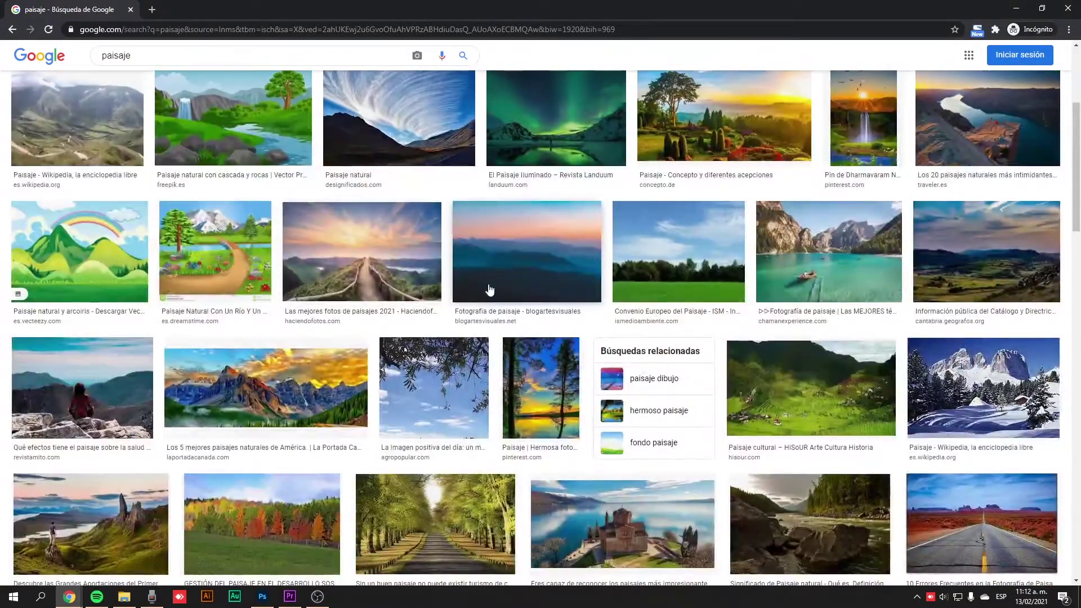
pyautogui.click(396, 265)
pyautogui.rightClick(836, 177)
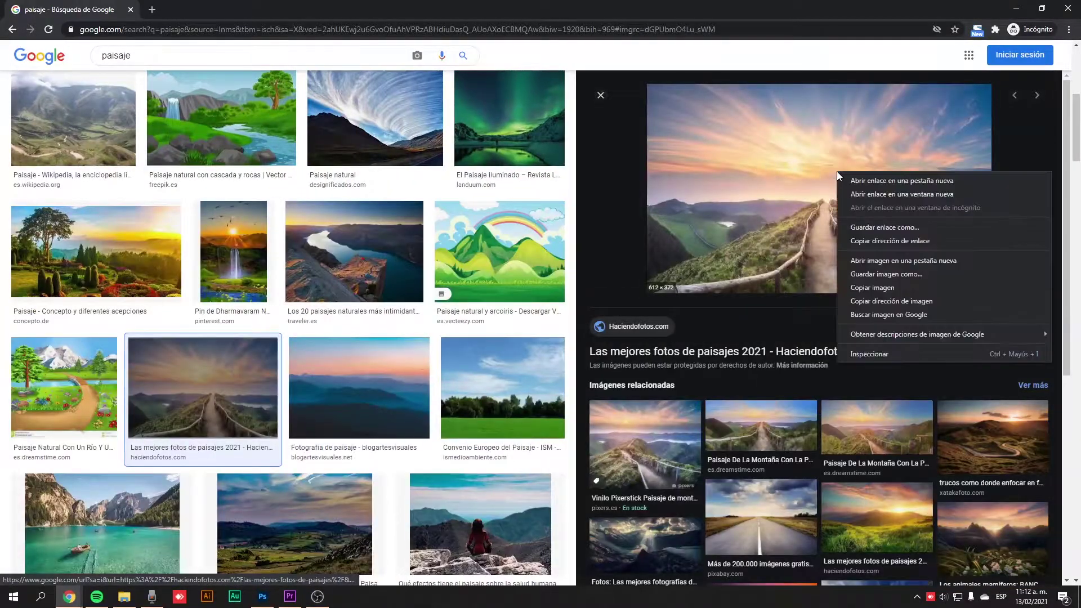
pyautogui.click(865, 288)
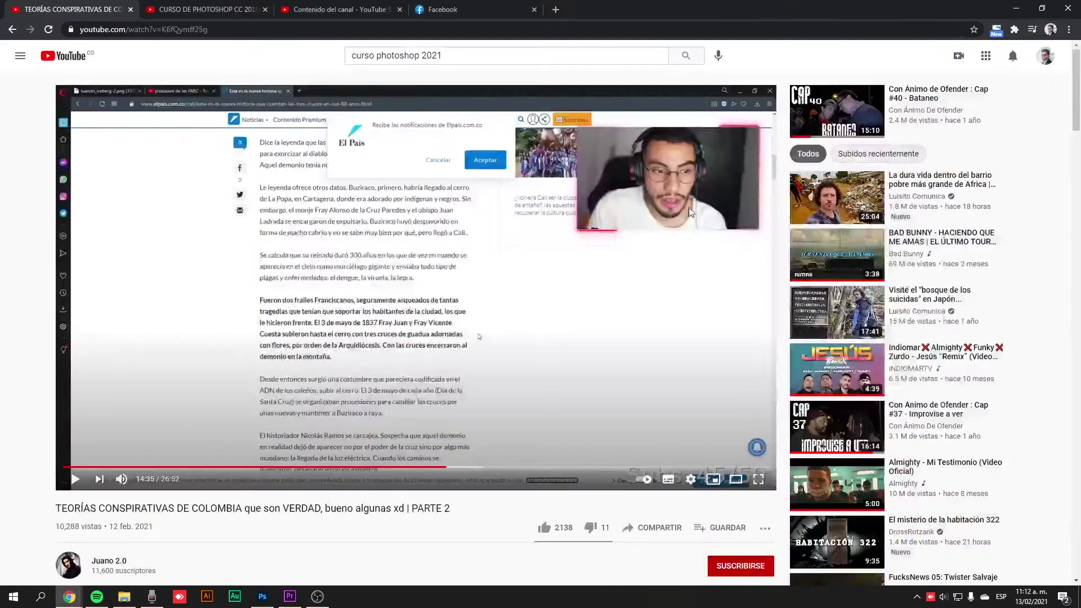
pyautogui.hotkey('alt', 'Tab')
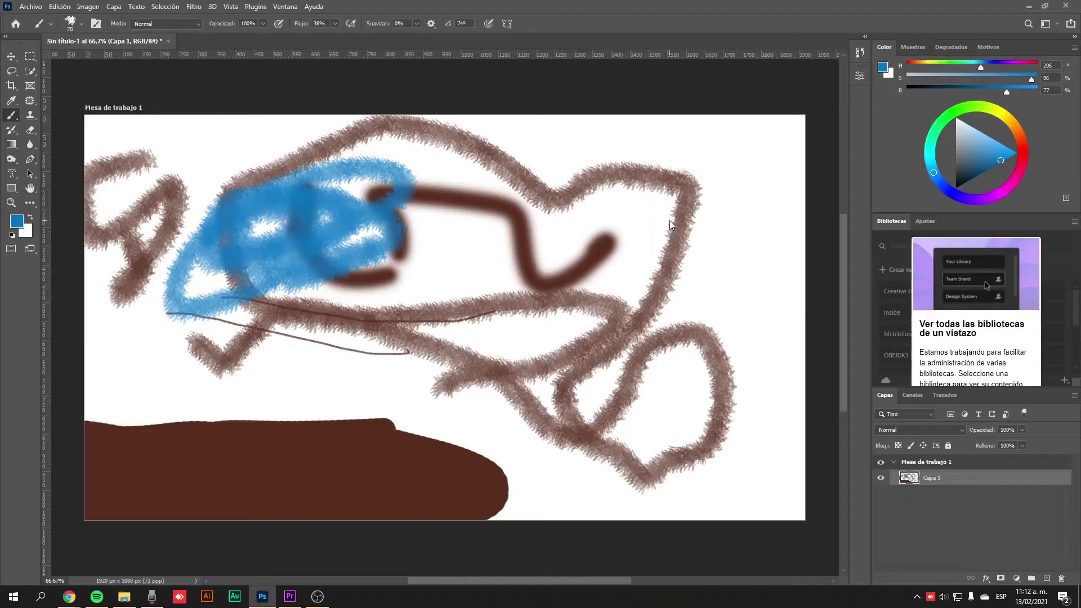
# Paste the sunset photo as a new layer and delete the painted Capa 1
pyautogui.hotkey('ctrl', 'v')
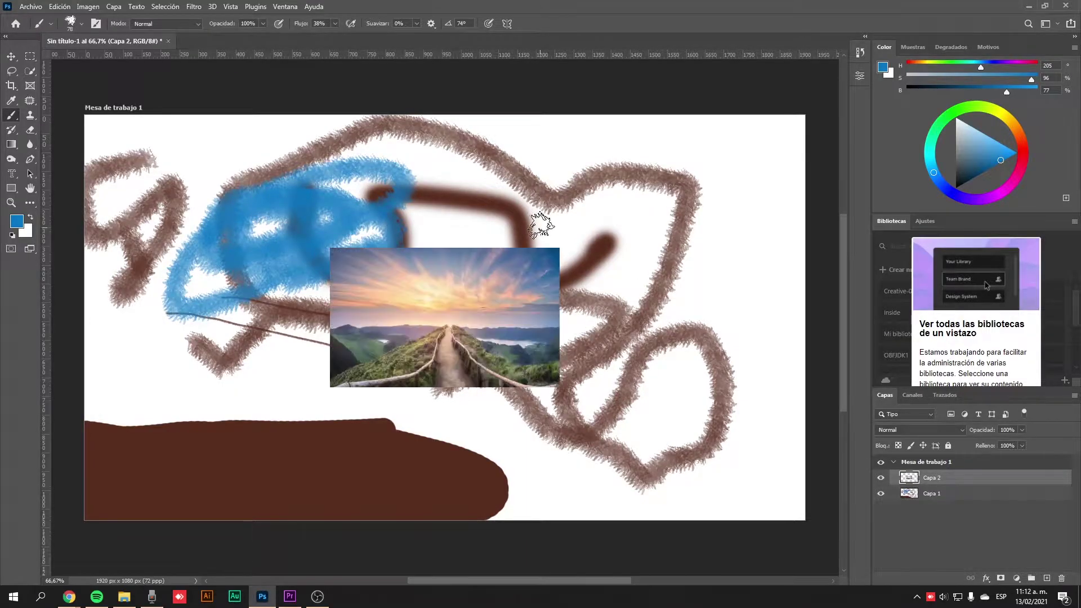
pyautogui.click(965, 496)
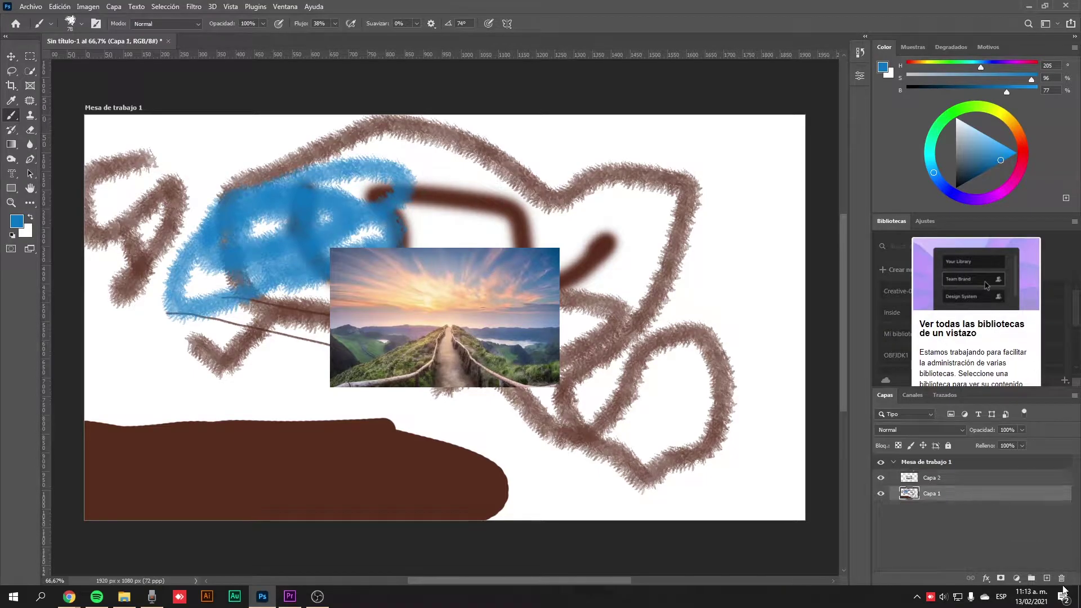
pyautogui.click(1061, 579)
pyautogui.click(488, 225)
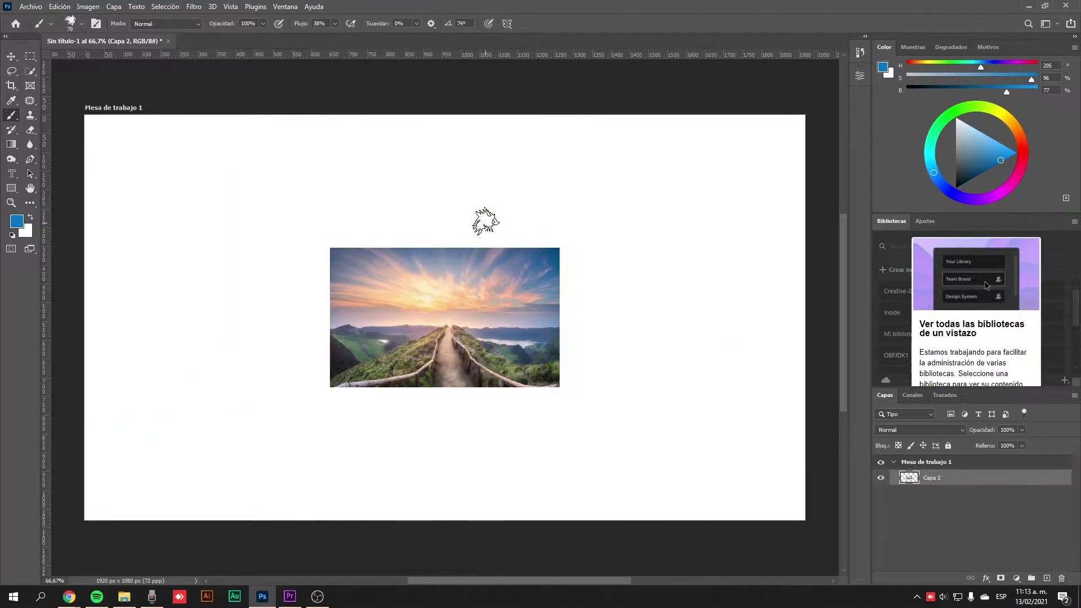
# Move the sunset photo and enlarge it to cover most of the artboard
pyautogui.press('v')
pyautogui.moveTo(462, 316); pyautogui.dragTo(306, 240)
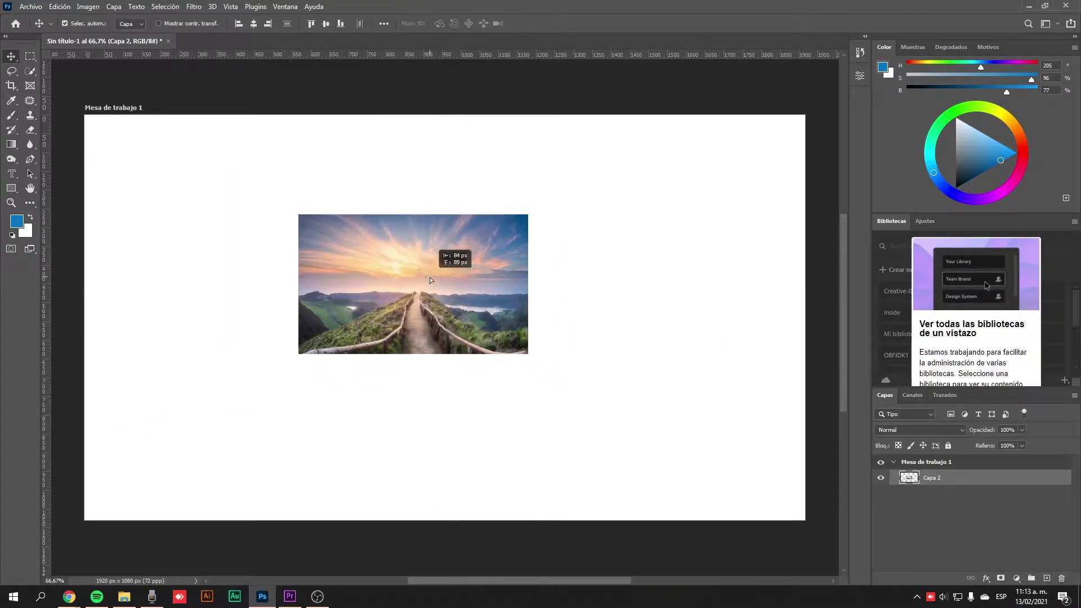
pyautogui.hotkey('ctrl', 't')
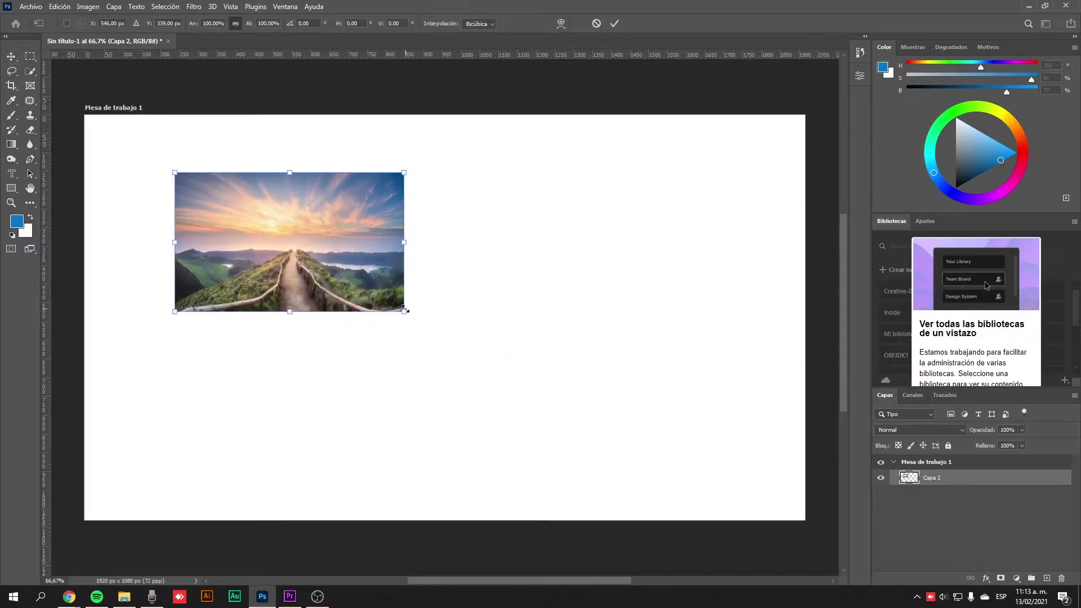
pyautogui.moveTo(405, 309); pyautogui.dragTo(667, 474)
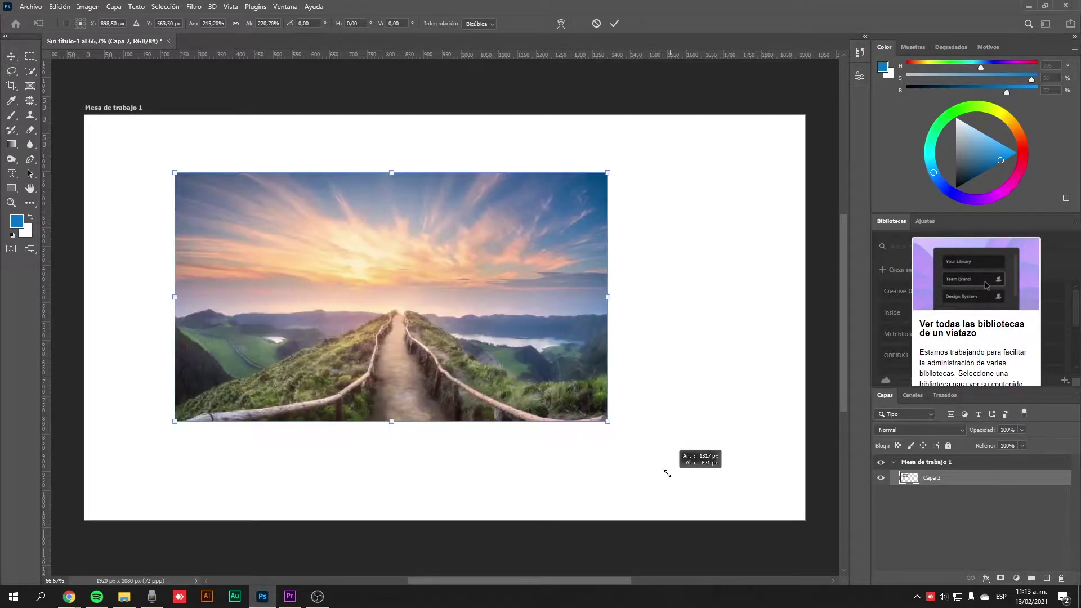
pyautogui.moveTo(495, 324); pyautogui.dragTo(474, 308)
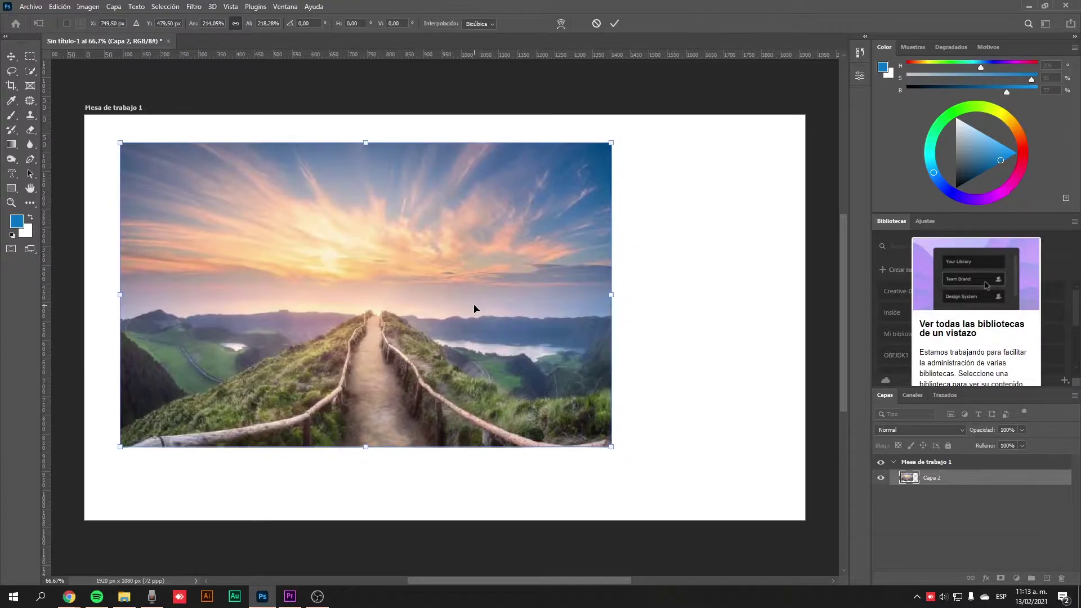
pyautogui.press('Return')
pyautogui.hotkey('alt', 'Tab')
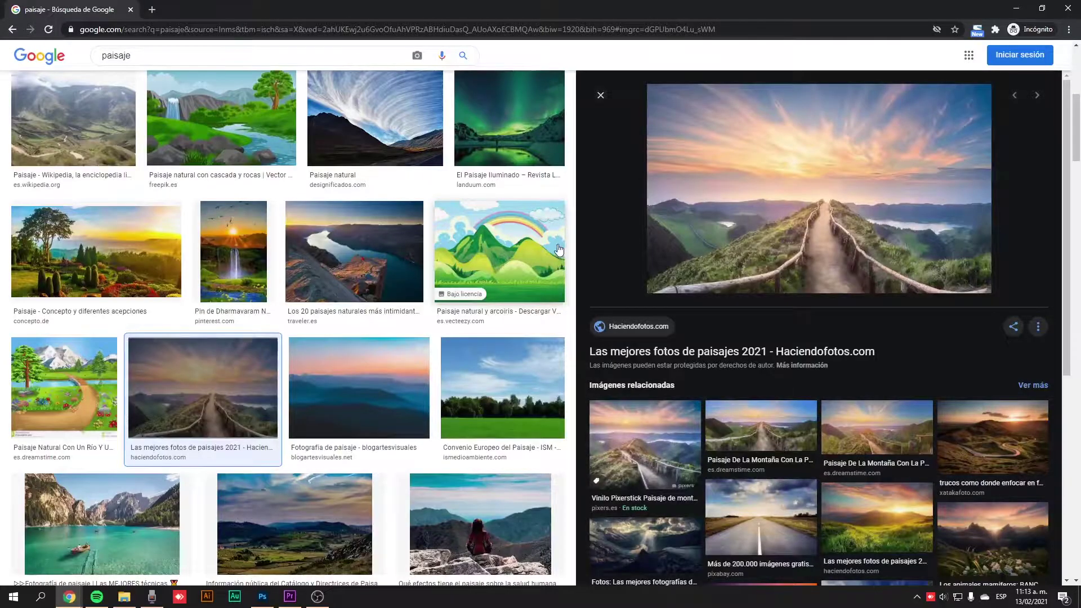
# Filter the paisaje image results to Tamaño: Grandes
pyautogui.scroll(-5, 389, 265)
pyautogui.scroll(10, 384, 270)
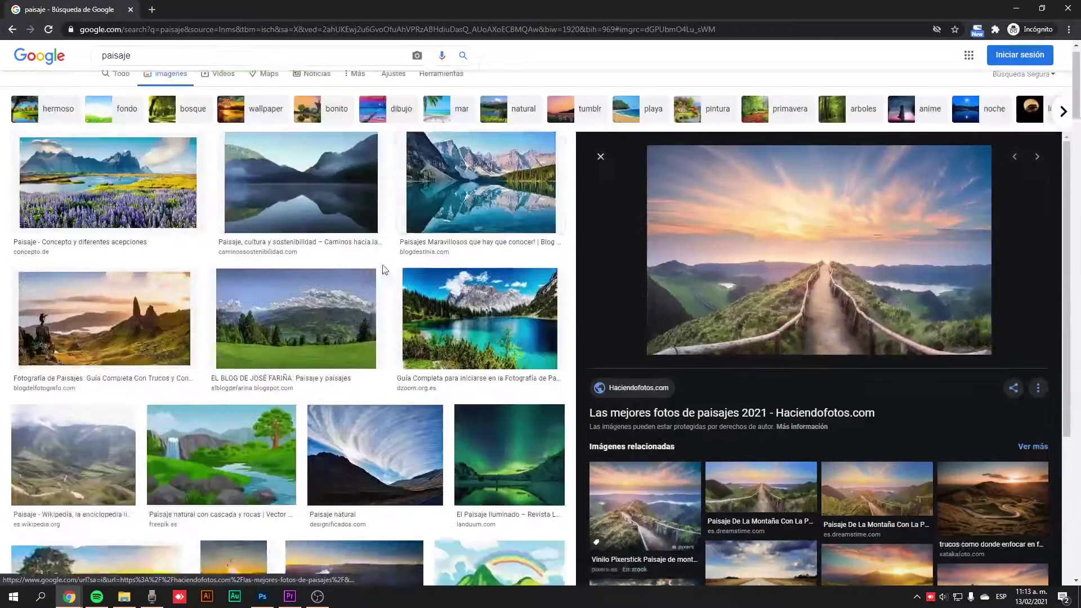
pyautogui.click(442, 96)
pyautogui.click(113, 116)
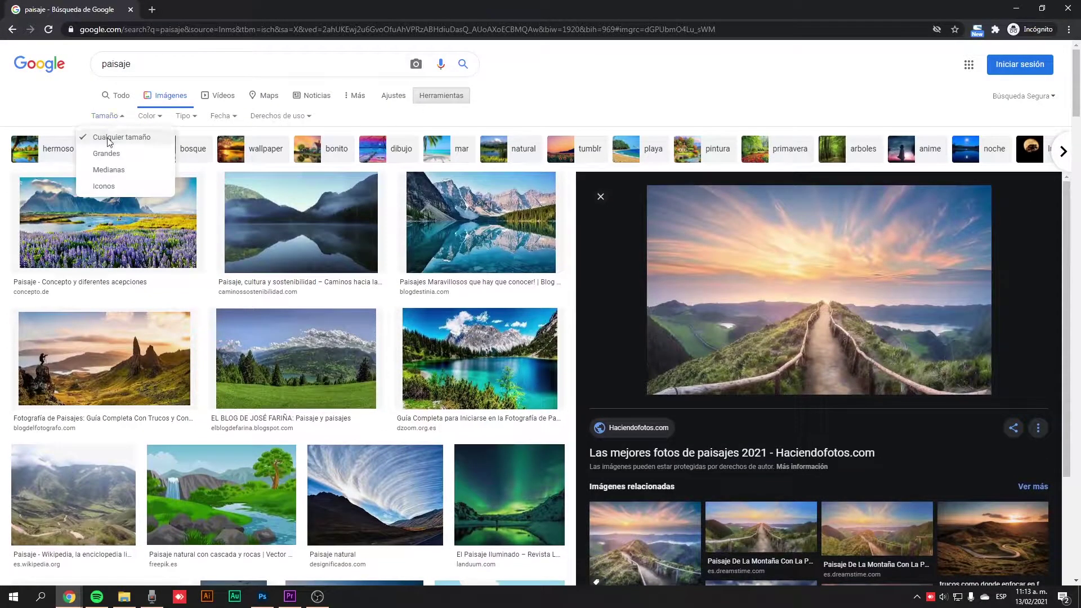
pyautogui.click(106, 153)
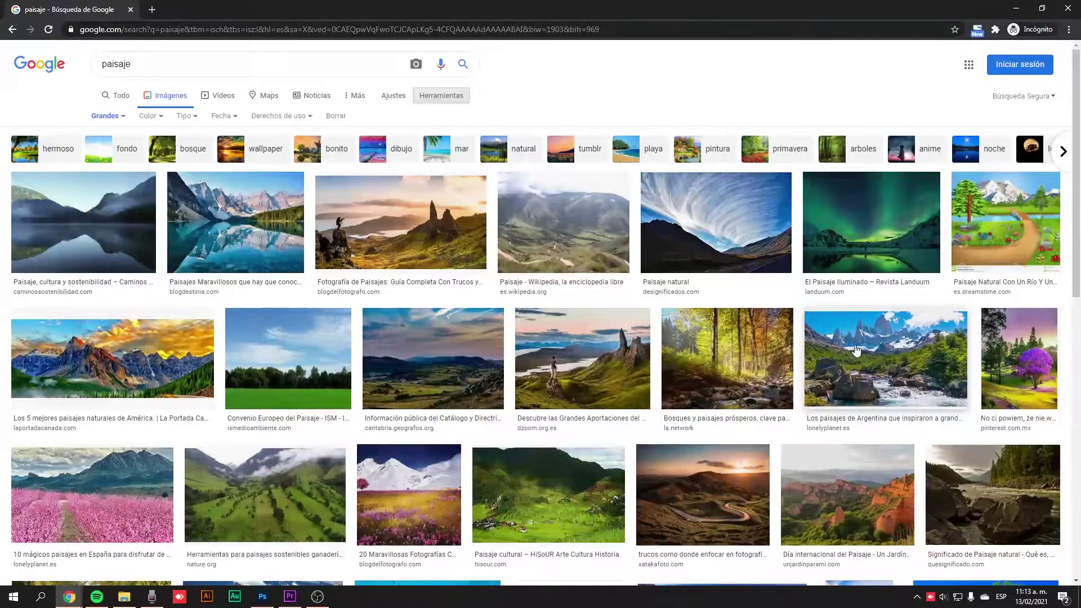
# Copy the Argentina mountain-and-river photo from its preview
pyautogui.scroll(-4, 545, 380)
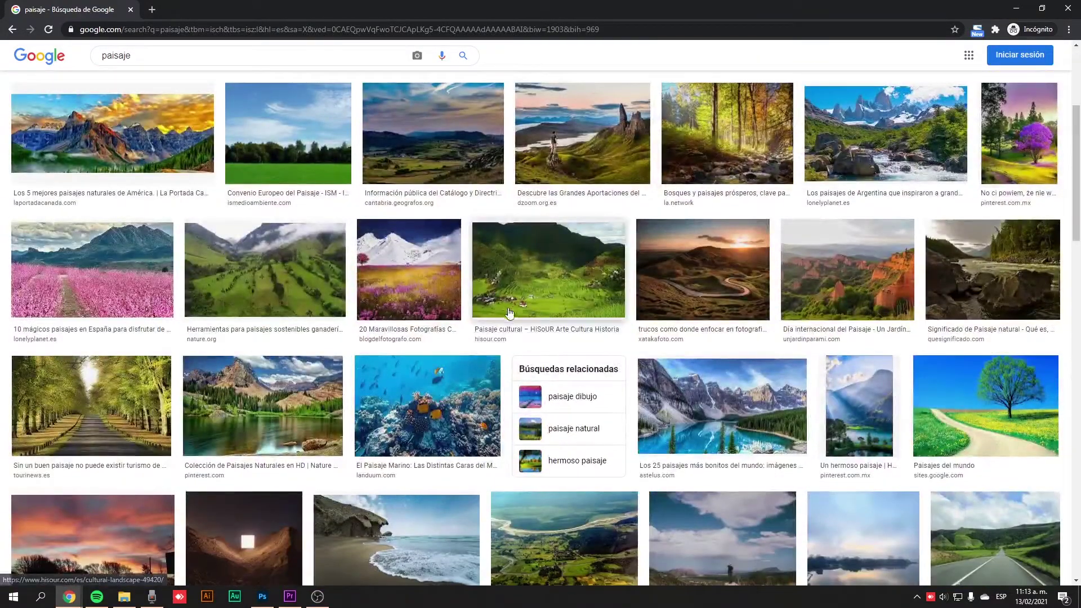
pyautogui.scroll(4, 602, 335)
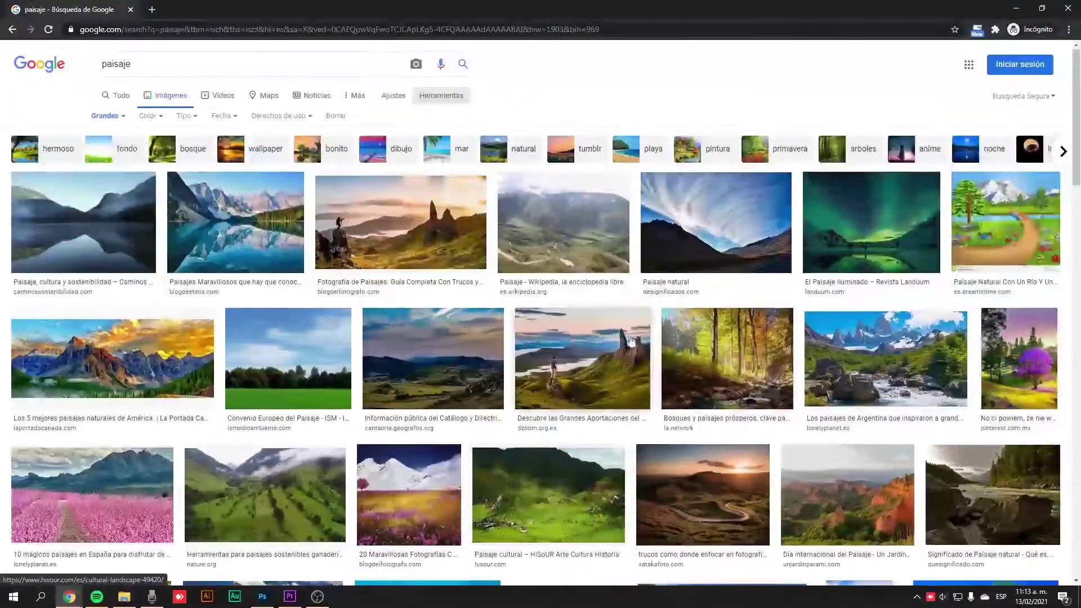
pyautogui.click(930, 384)
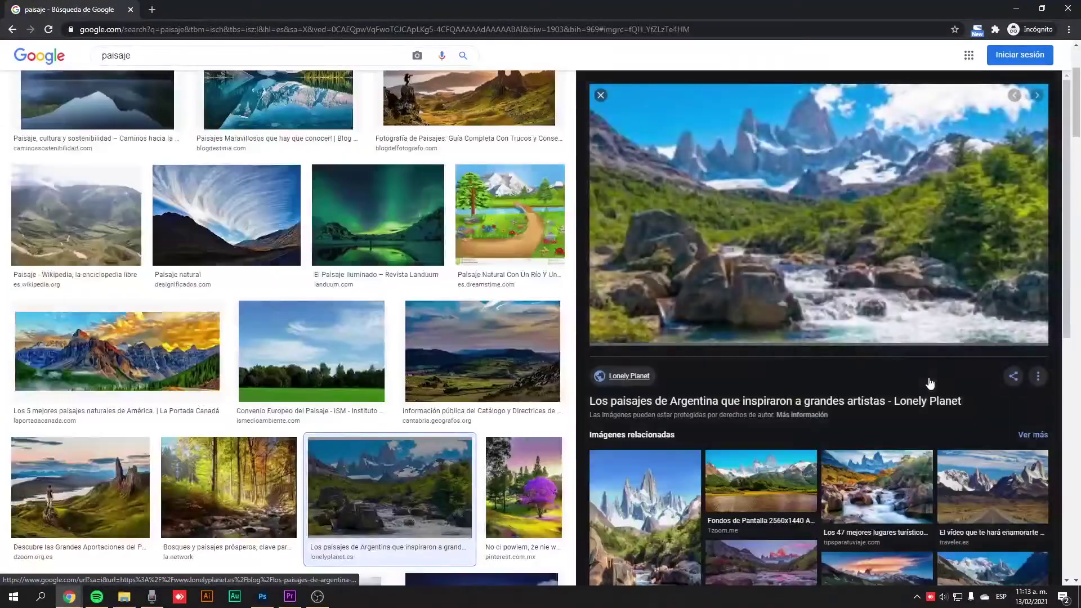
pyautogui.rightClick(922, 238)
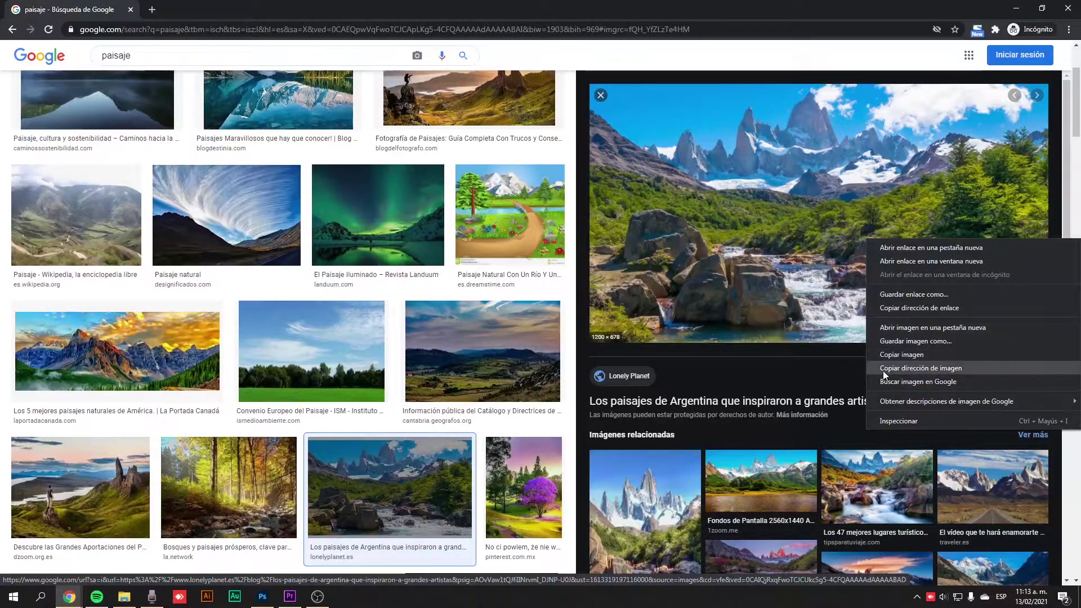
pyautogui.click(902, 355)
# Paste the Argentina photo into Photoshop and delete the sunset photo layer
pyautogui.hotkey('alt', 'Tab')
pyautogui.hotkey('ctrl', 'v')
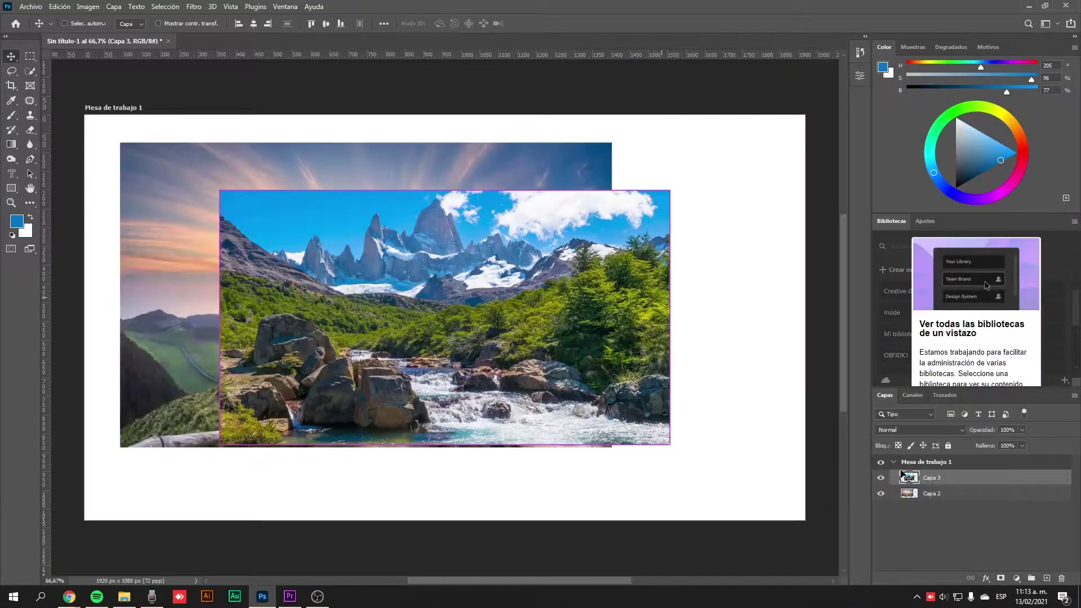
pyautogui.click(929, 495)
pyautogui.press('Delete')
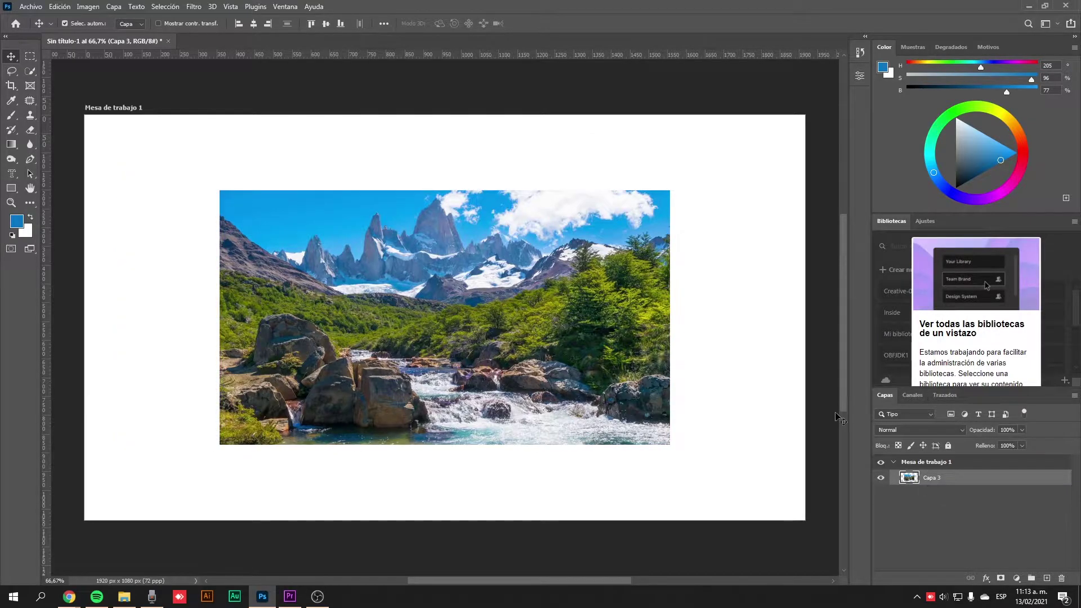
# Move and scale the Argentina photo so it fills the whole artboard
pyautogui.moveTo(482, 295); pyautogui.dragTo(379, 242)
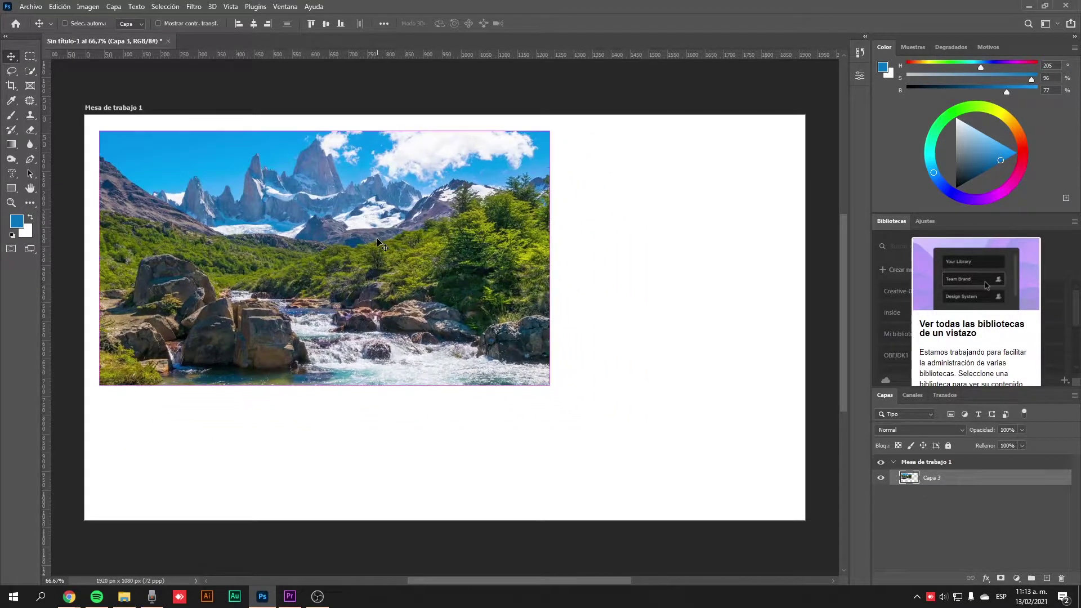
pyautogui.hotkey('ctrl', 't')
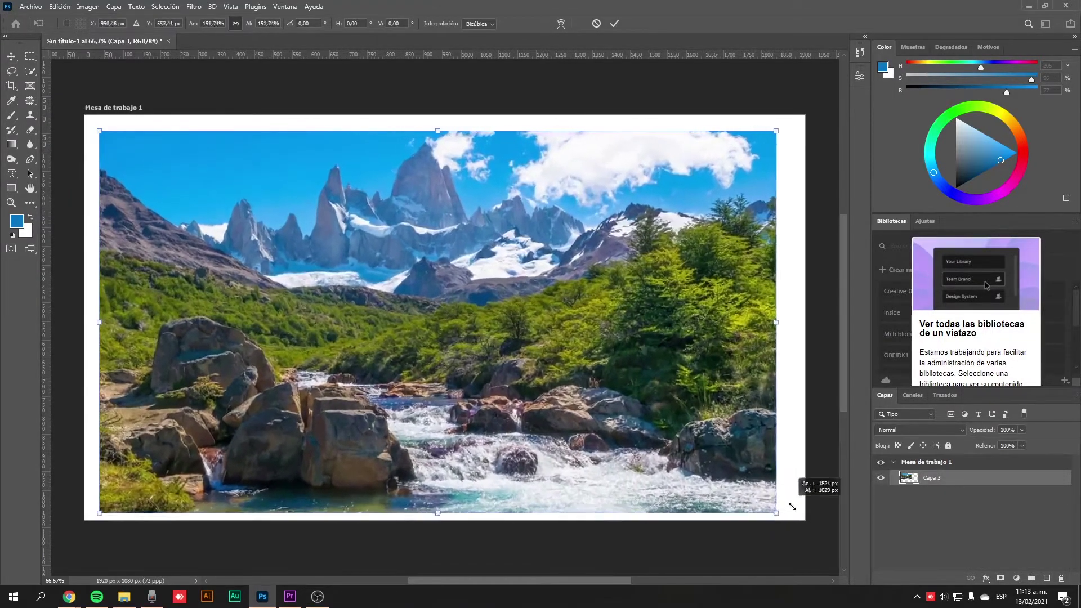
pyautogui.moveTo(545, 385); pyautogui.dragTo(782, 517)
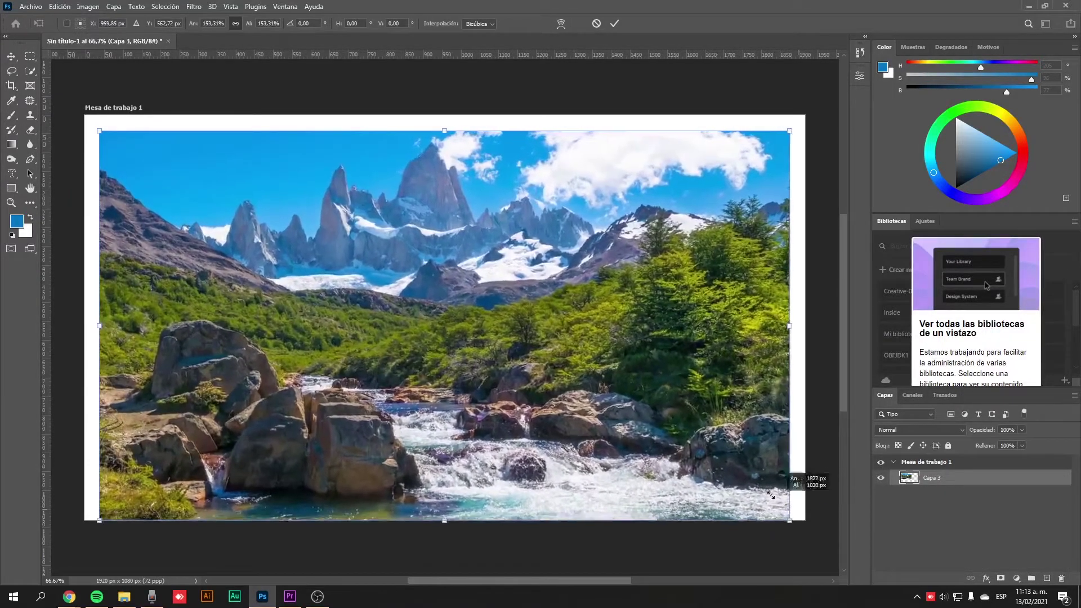
pyautogui.moveTo(632, 429); pyautogui.dragTo(621, 413)
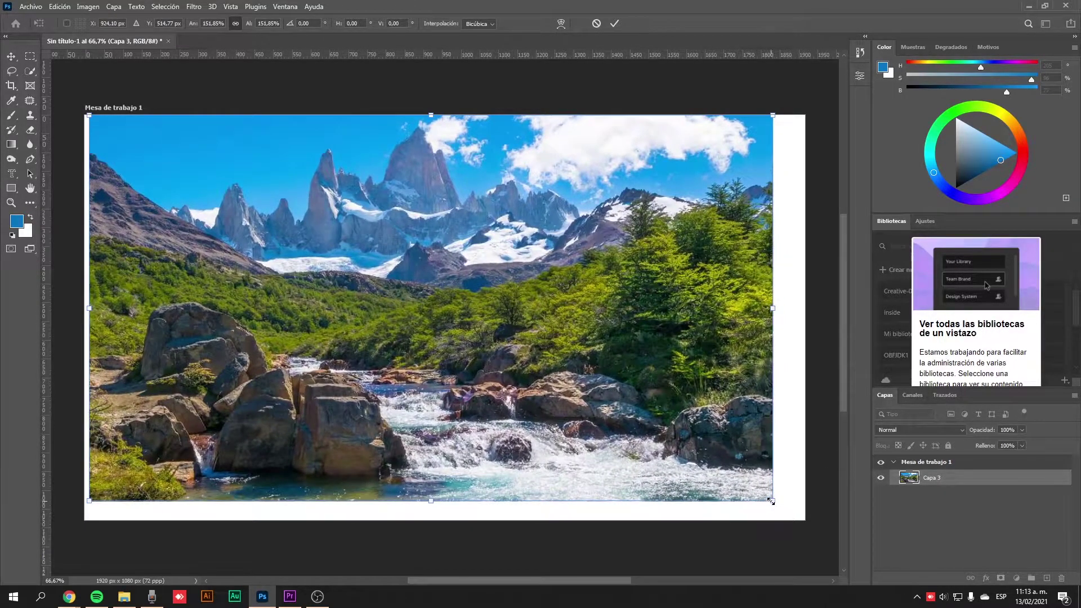
pyautogui.moveTo(771, 501); pyautogui.dragTo(818, 526)
pyautogui.moveTo(726, 464); pyautogui.dragTo(721, 457)
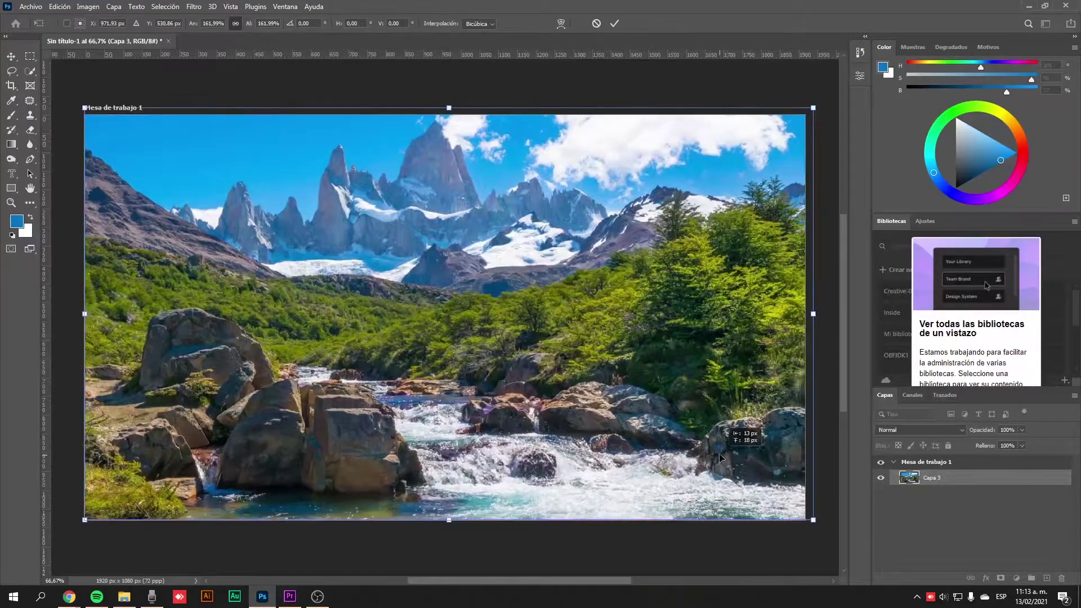
pyautogui.press('Return')
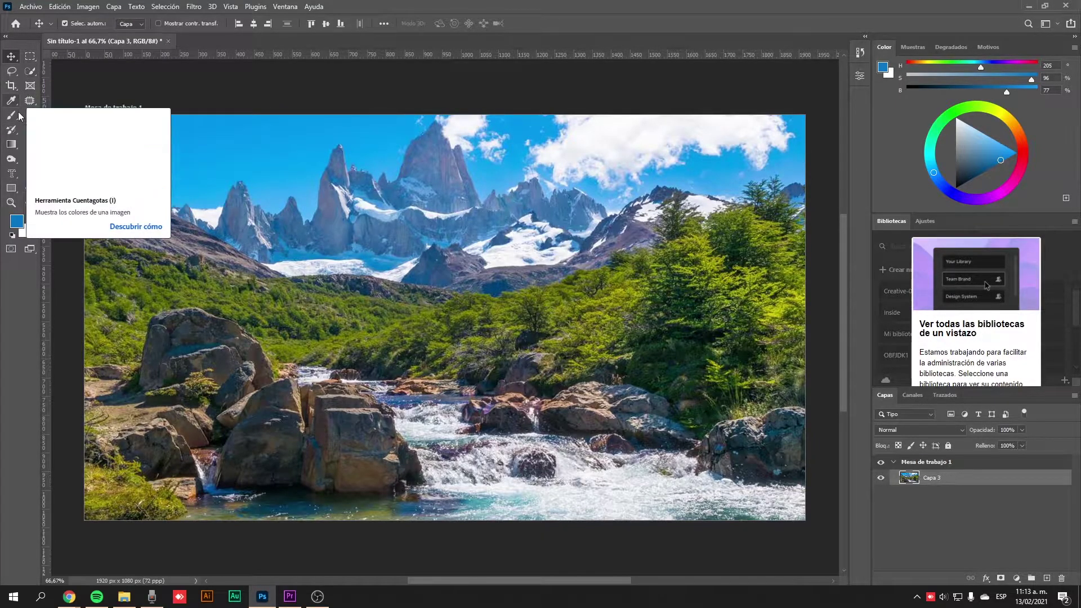
# Create a 202 pt horizontal type-mask text box across the landscape and commit it as a selection
pyautogui.click(12, 175)
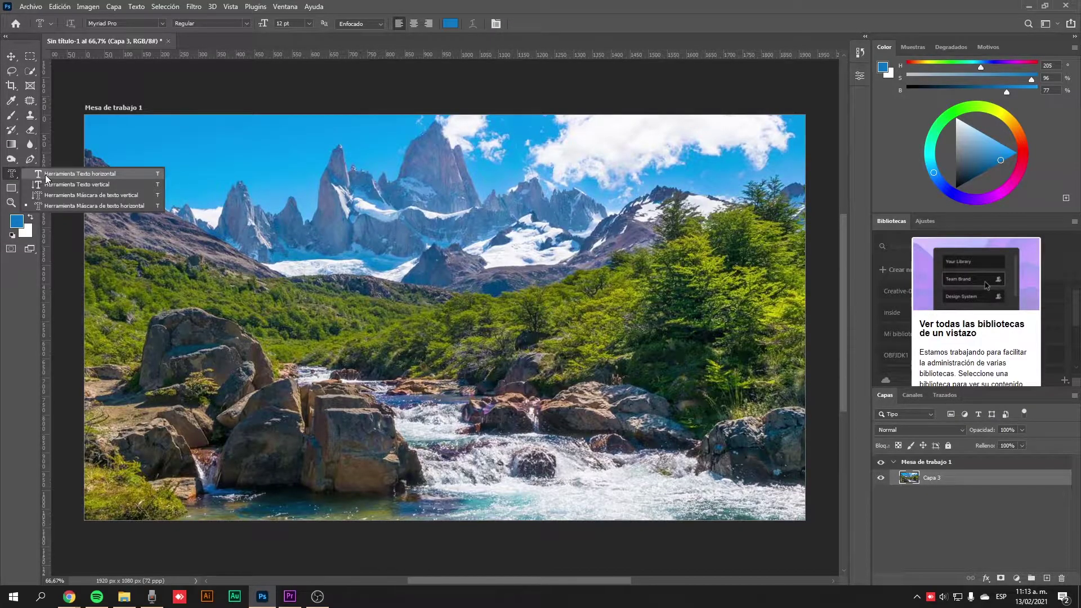
pyautogui.click(82, 206)
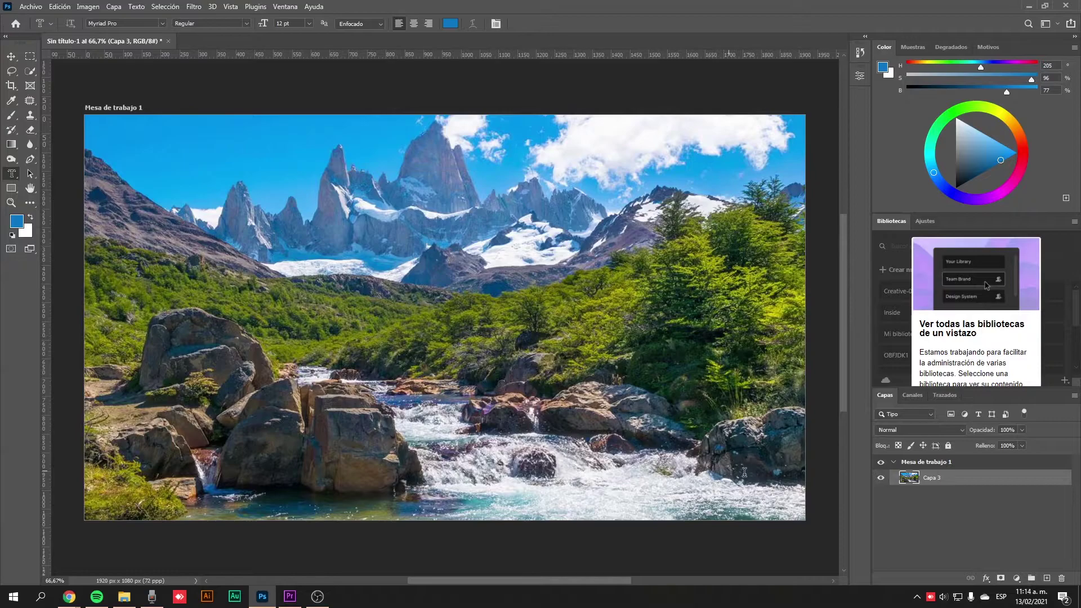
pyautogui.moveTo(153, 170); pyautogui.dragTo(750, 480)
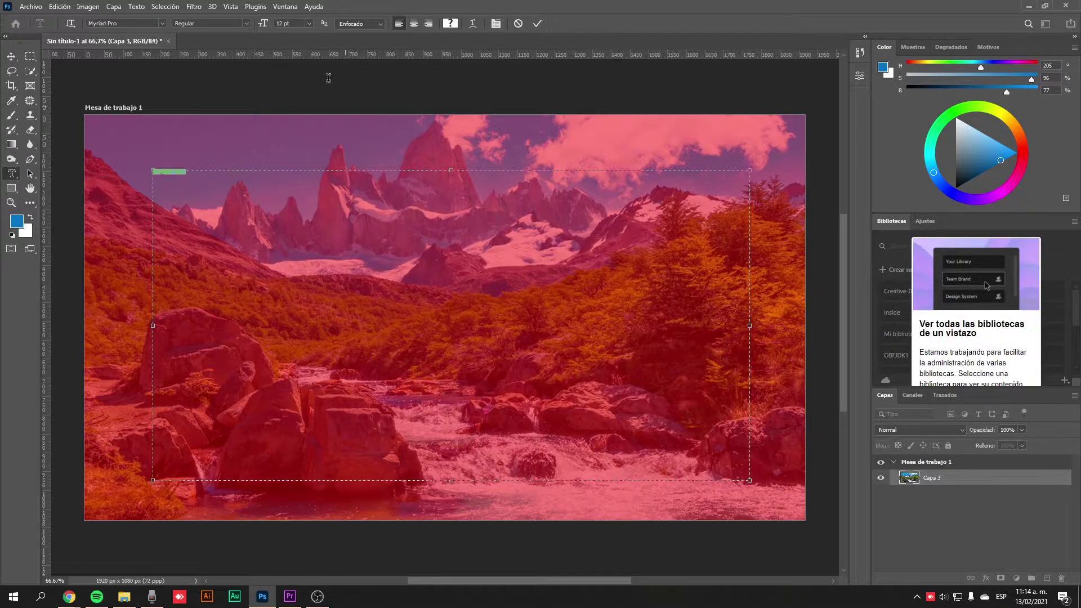
pyautogui.click(309, 23)
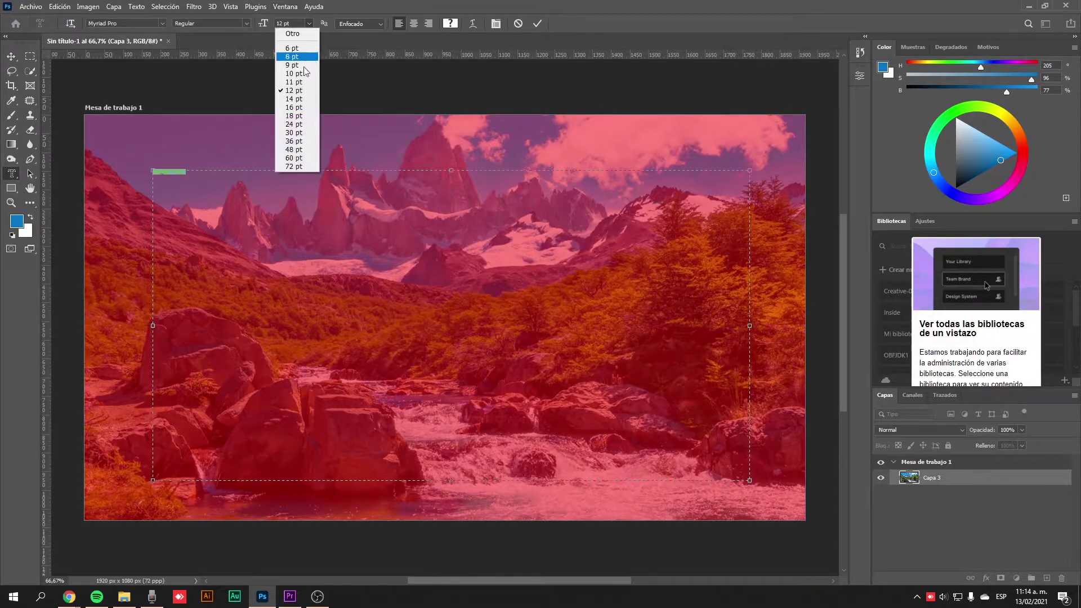
pyautogui.click(286, 167)
pyautogui.moveTo(269, 27); pyautogui.dragTo(342, 14)
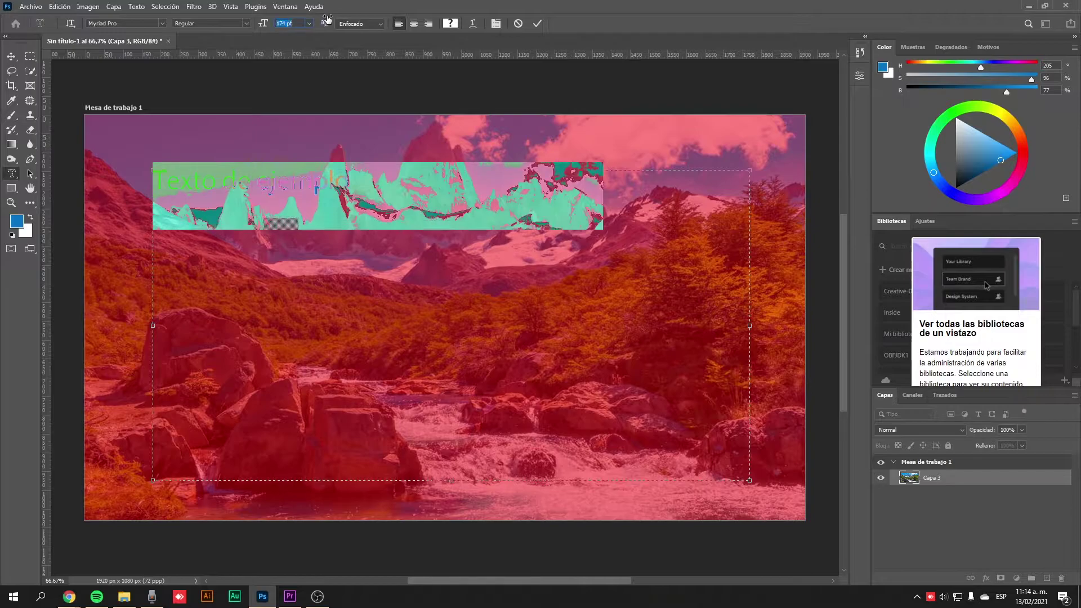
pyautogui.click(19, 57)
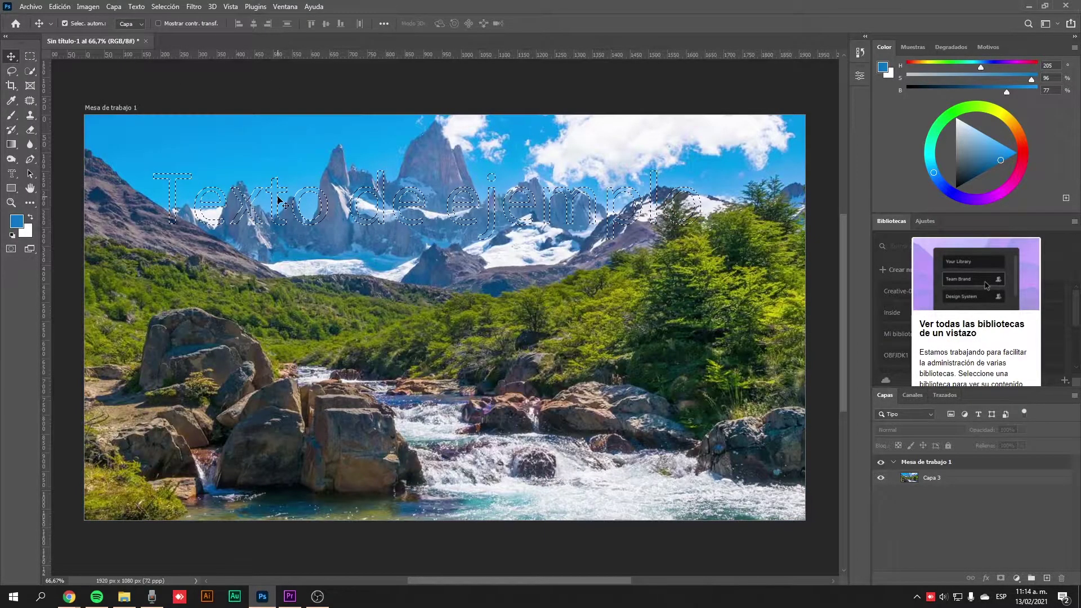
# Move the text selection over the mountains, reset colours to black and white, and deselect
pyautogui.moveTo(280, 201)
pyautogui.mouseDown()
pyautogui.moveTo(296, 311)
pyautogui.moveTo(258, 315)
pyautogui.mouseUp()
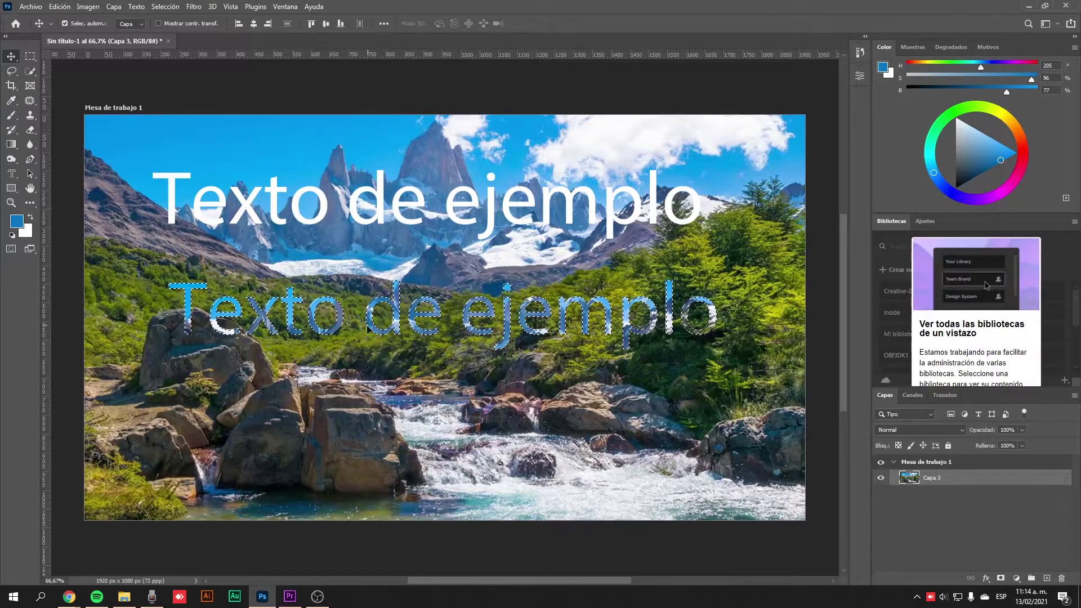
pyautogui.press('ctrl')
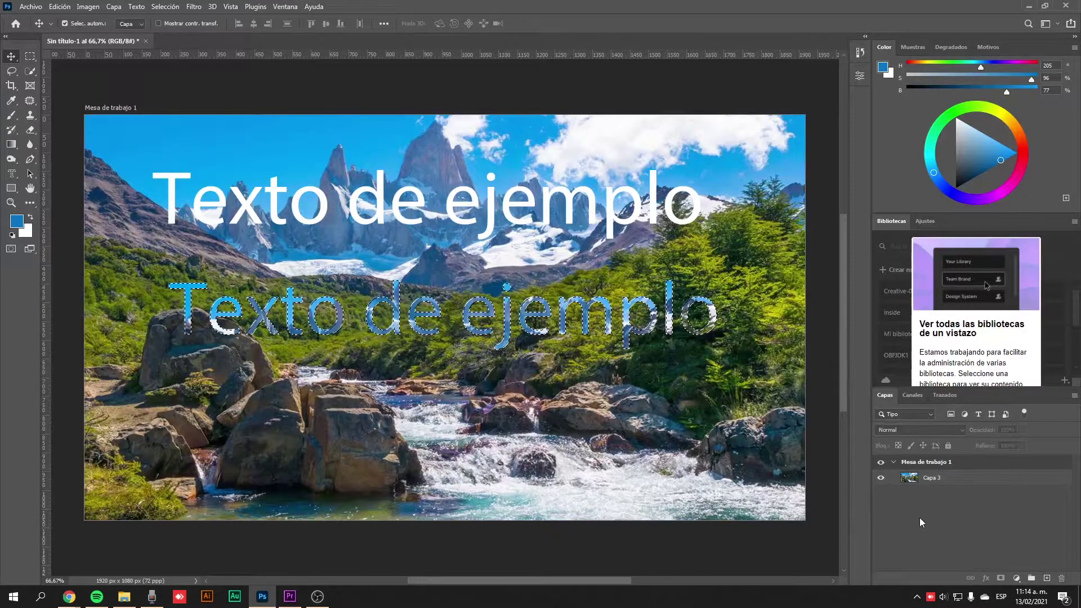
pyautogui.moveTo(545, 334)
pyautogui.mouseDown()
pyautogui.moveTo(508, 184)
pyautogui.moveTo(526, 388)
pyautogui.moveTo(526, 292)
pyautogui.moveTo(554, 241)
pyautogui.mouseUp()
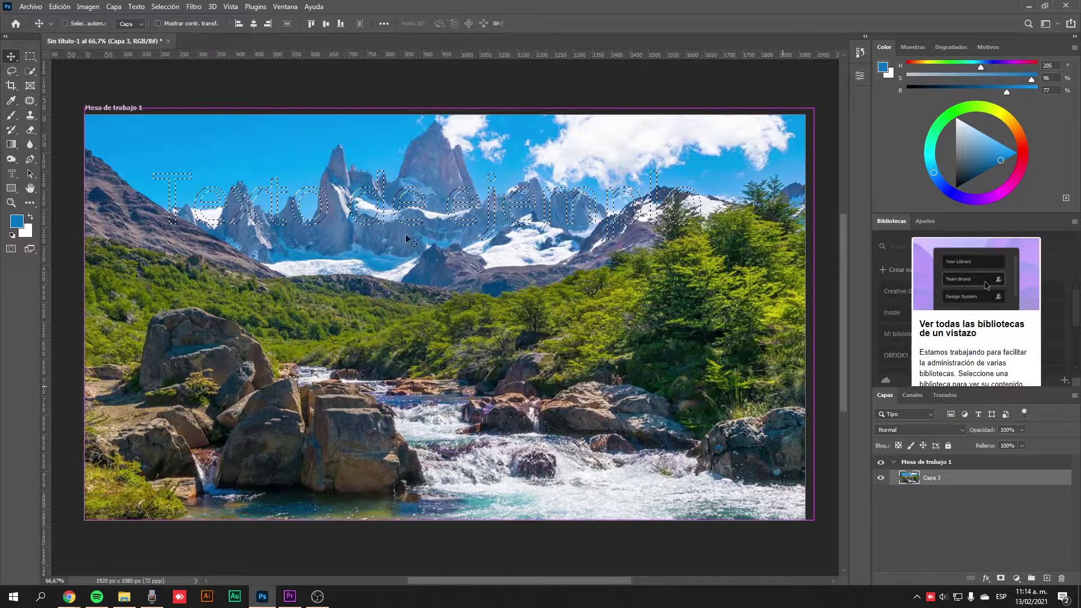
pyautogui.click(65, 23)
pyautogui.press('d')
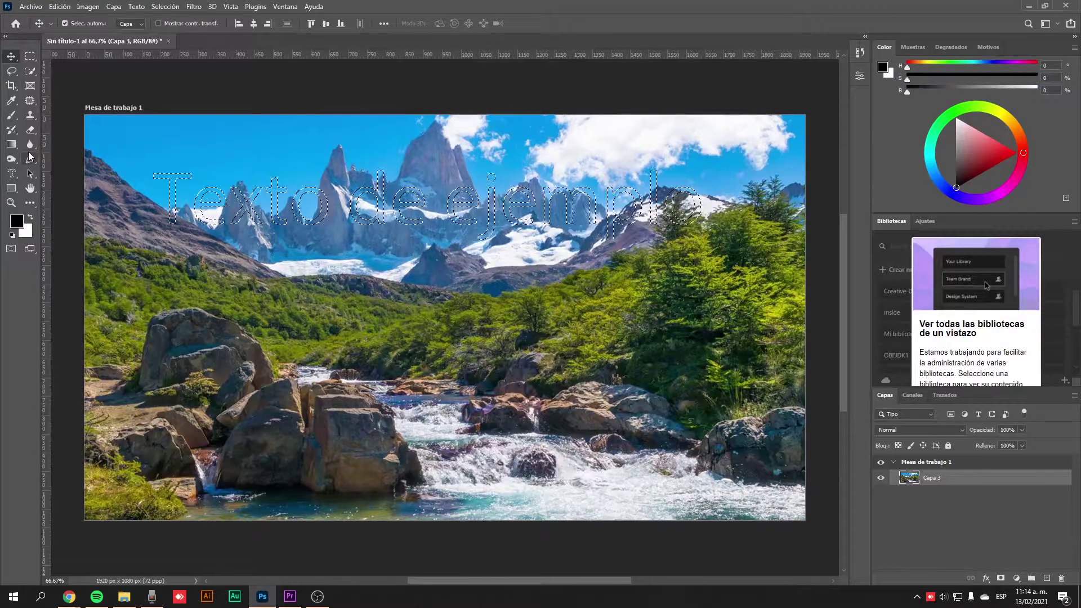
pyautogui.hotkey('ctrl', 'd')
# Type 'Argentina' in a horizontal text box across the upper sky
pyautogui.click(11, 174)
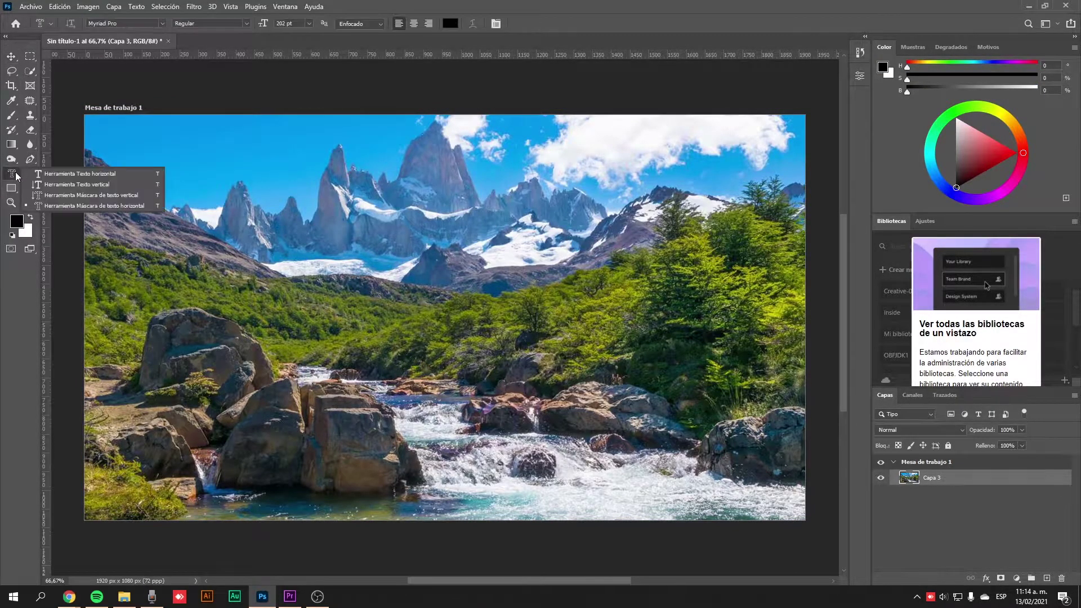
pyautogui.click(50, 176)
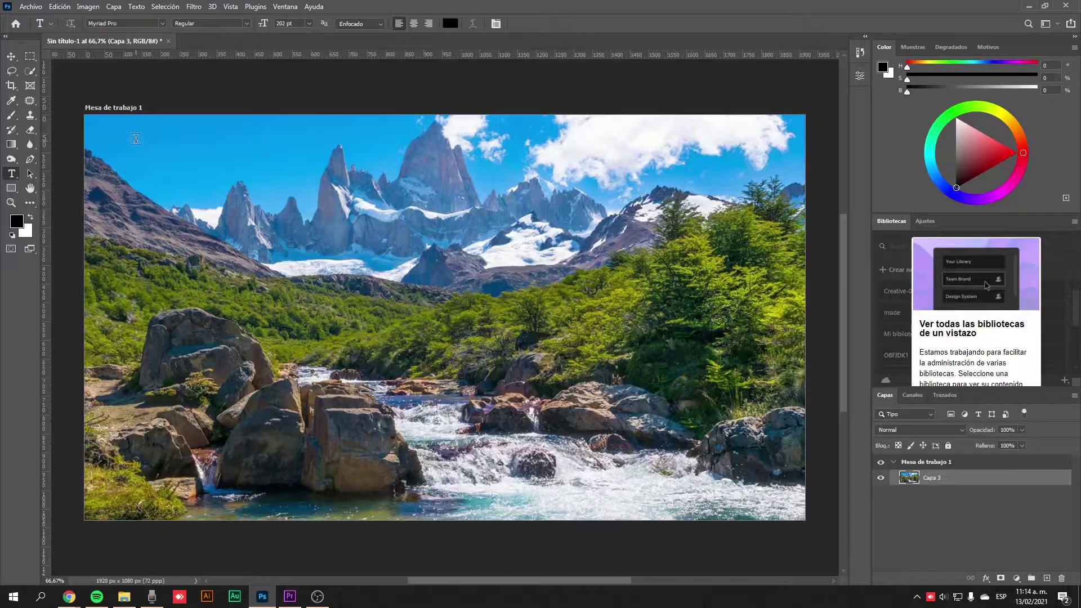
pyautogui.moveTo(133, 135); pyautogui.dragTo(424, 222)
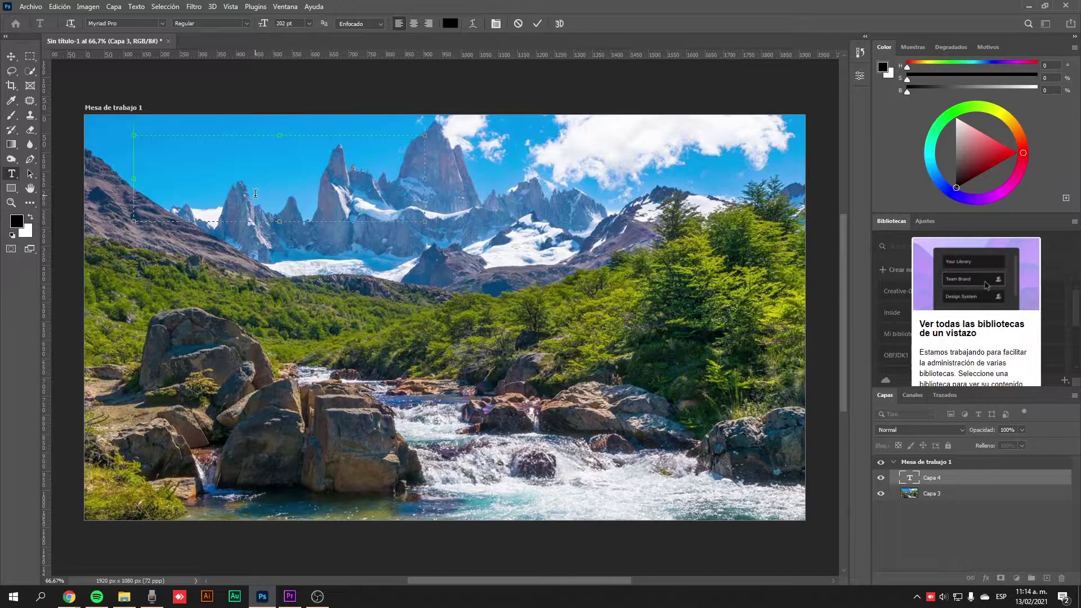
pyautogui.write('Argeng')
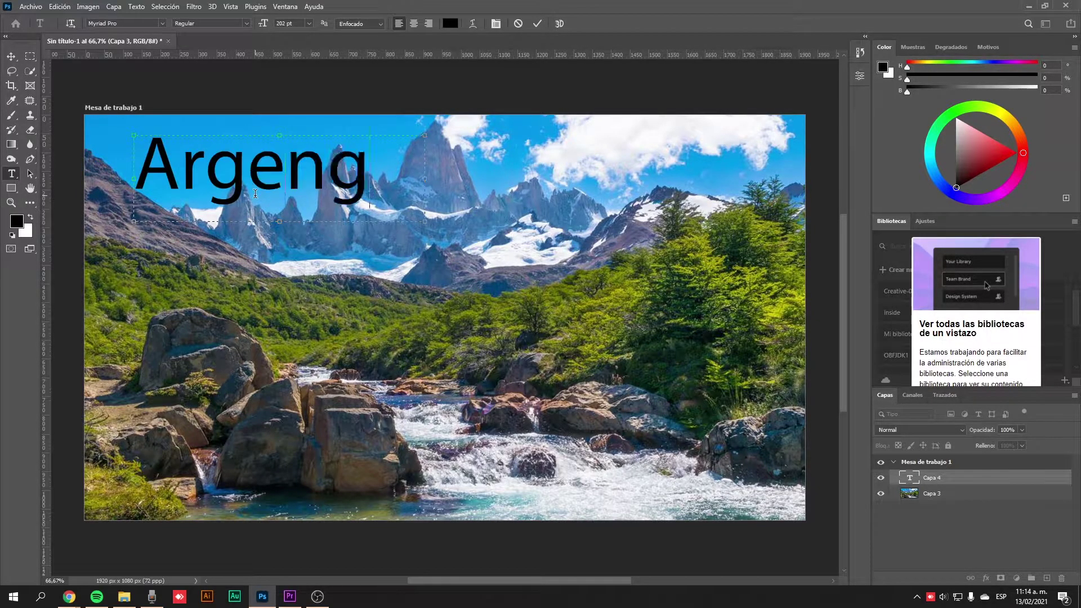
pyautogui.press('BackSpace')
pyautogui.write('tin')
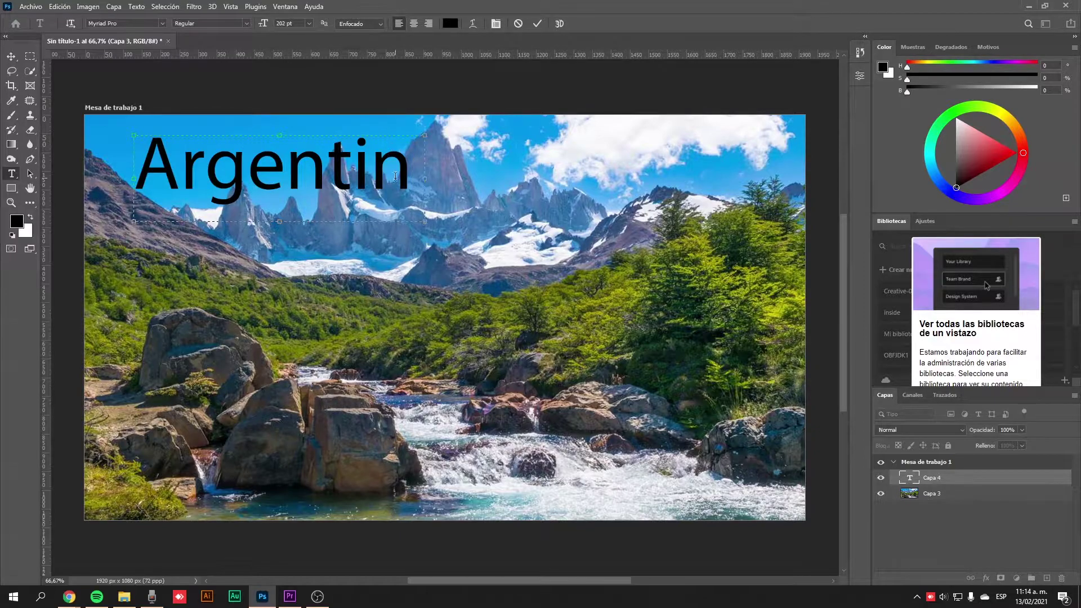
pyautogui.moveTo(427, 183); pyautogui.dragTo(584, 178)
pyautogui.write('a')
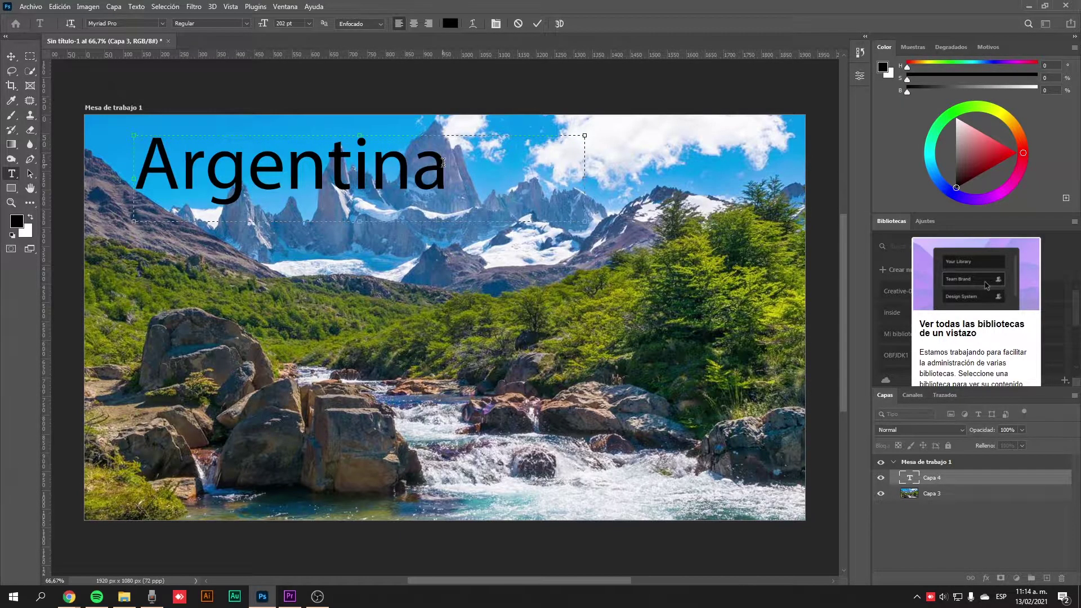
# Set the title to the Nexa Rust Slab font at 104 pt
pyautogui.hotkey('ctrl', 'a')
pyautogui.click(160, 24)
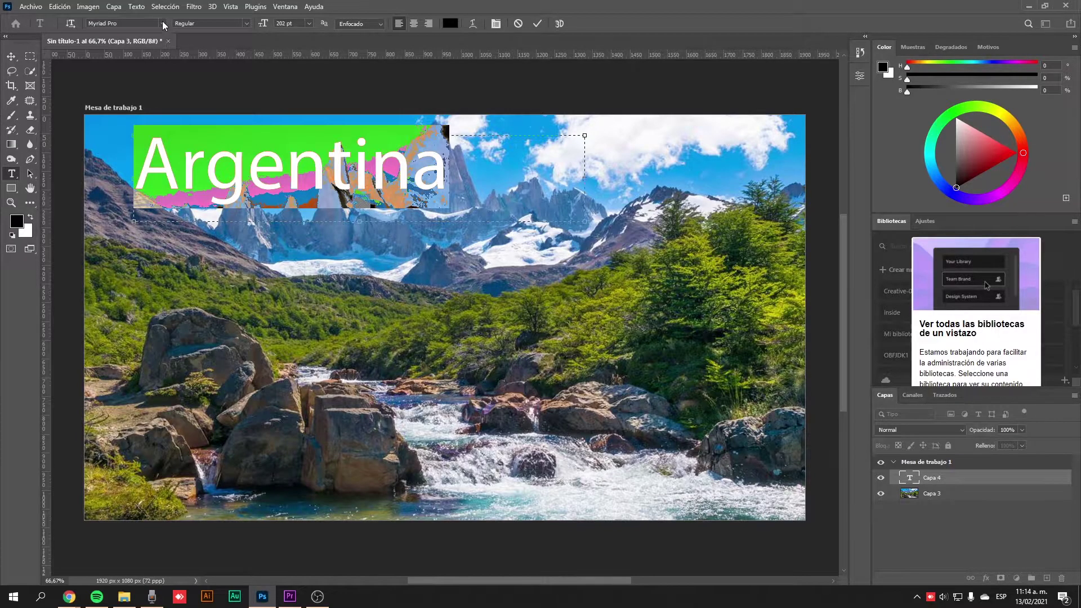
pyautogui.click(162, 24)
pyautogui.scroll(-2, 242, 298)
pyautogui.scroll(-2, 243, 297)
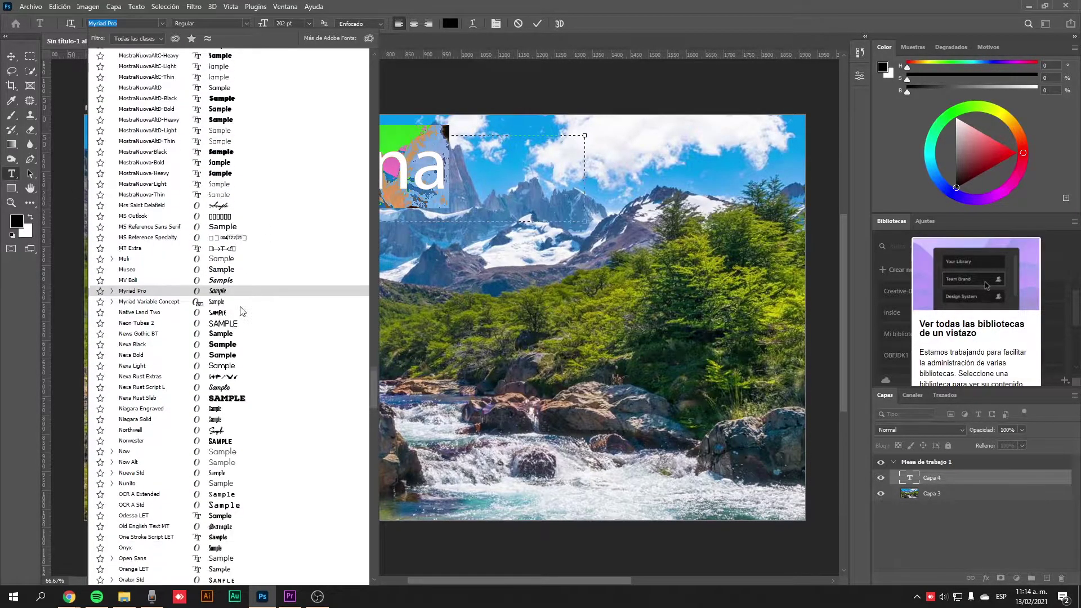
pyautogui.press('Escape')
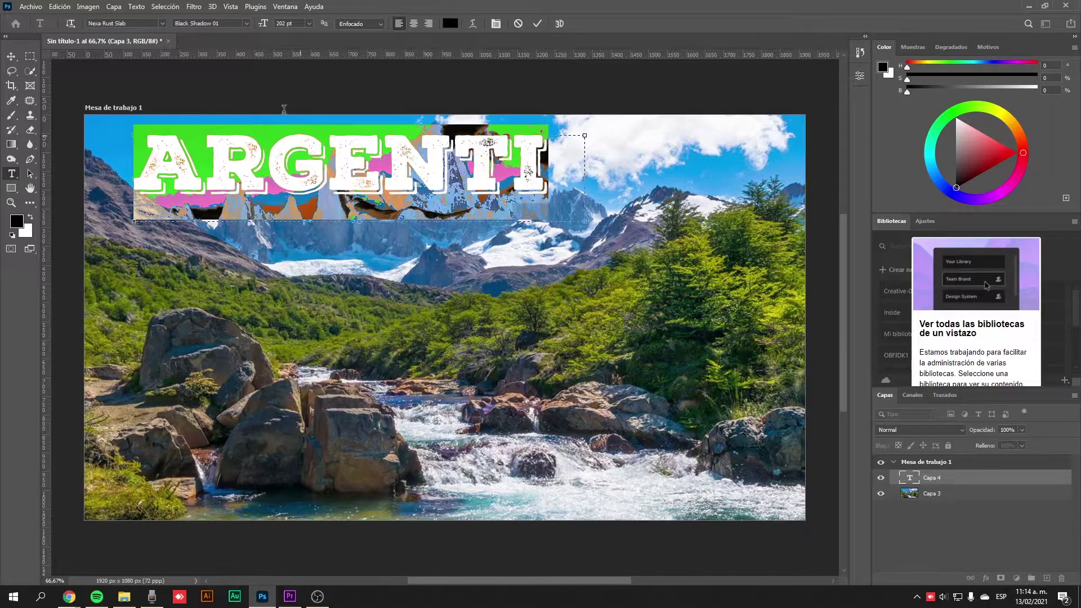
pyautogui.moveTo(265, 24); pyautogui.dragTo(210, 41)
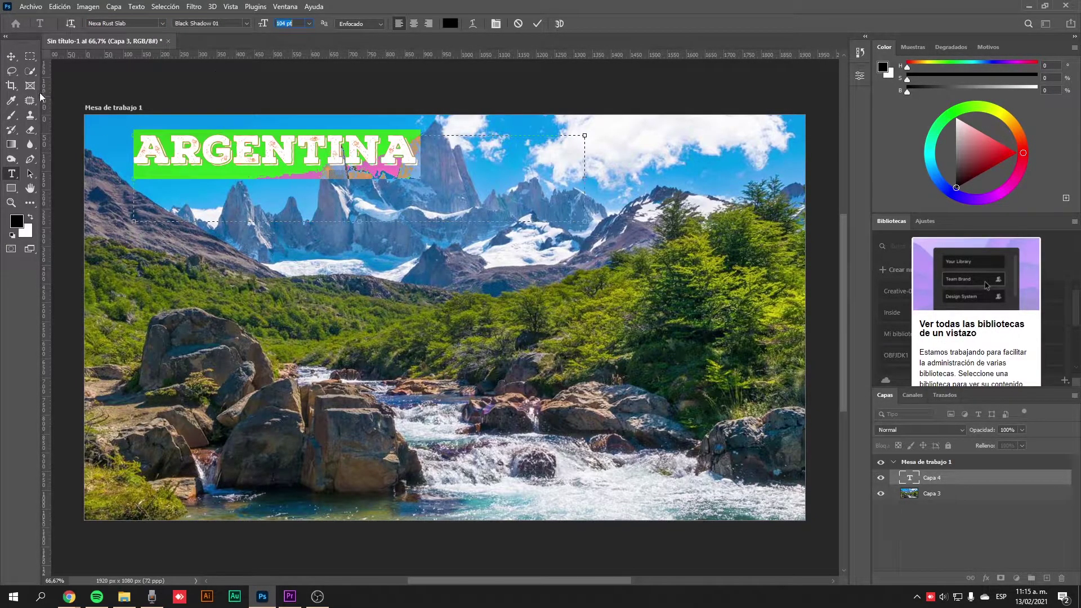
# Change the ARGENTINA title colour to white (#ffffff)
pyautogui.click(11, 56)
pyautogui.click(264, 280)
pyautogui.doubleClick(909, 478)
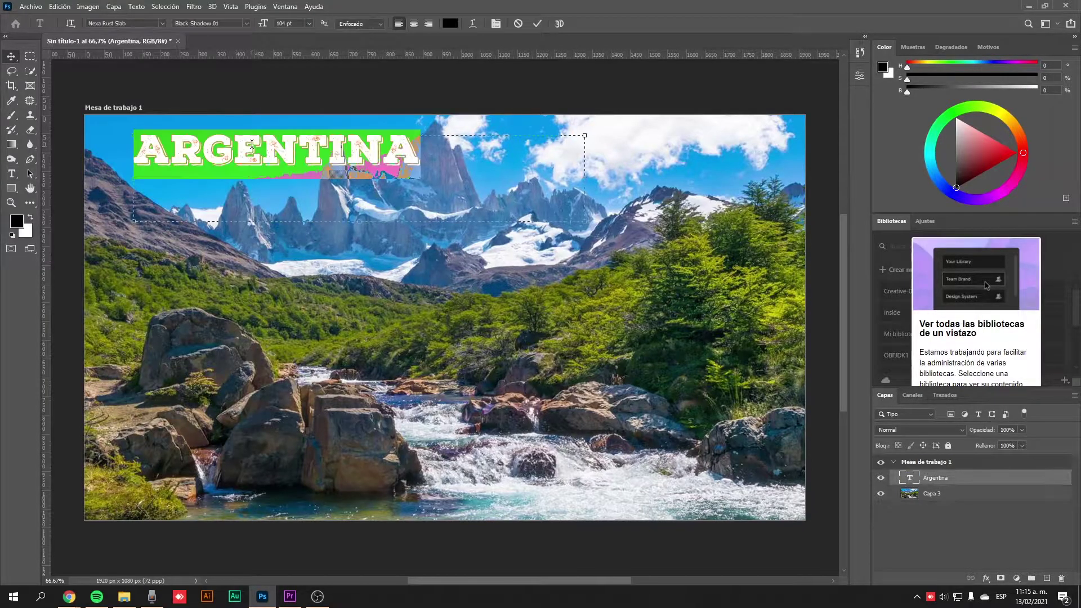
pyautogui.click(333, 159)
pyautogui.hotkey('ctrl', 'a')
pyautogui.click(450, 23)
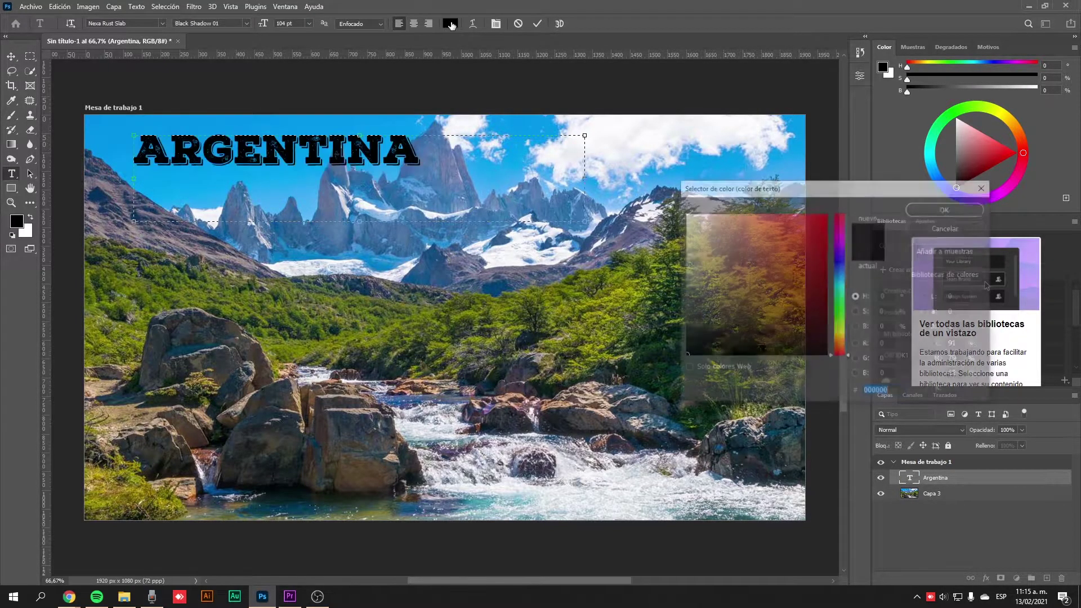
pyautogui.write('ffffff')
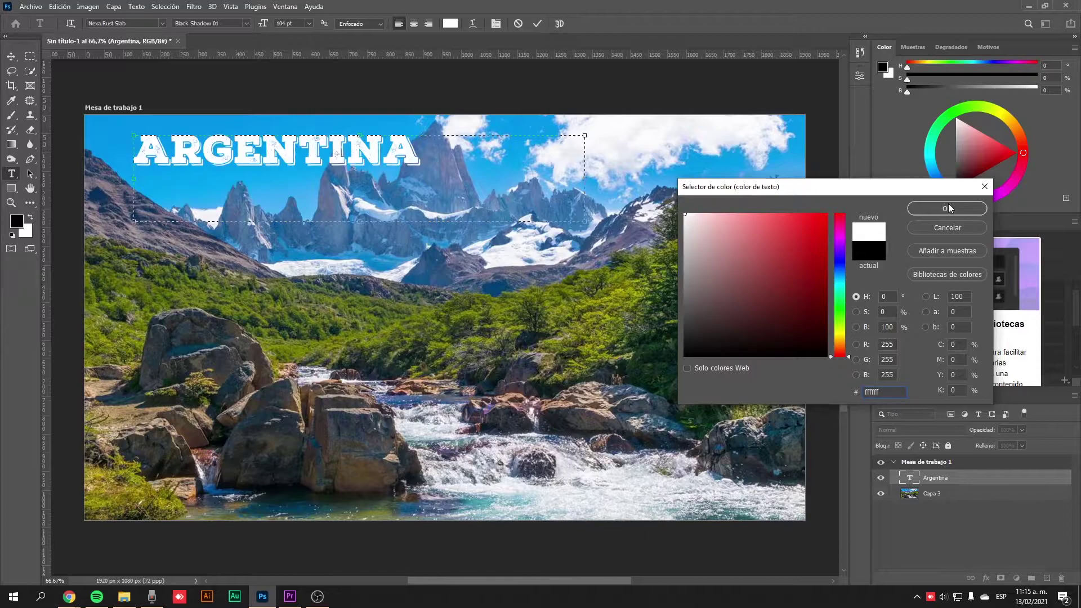
pyautogui.click(951, 208)
# Nudge the title and scale it down to about 58 percent in the top-left corner
pyautogui.click(10, 60)
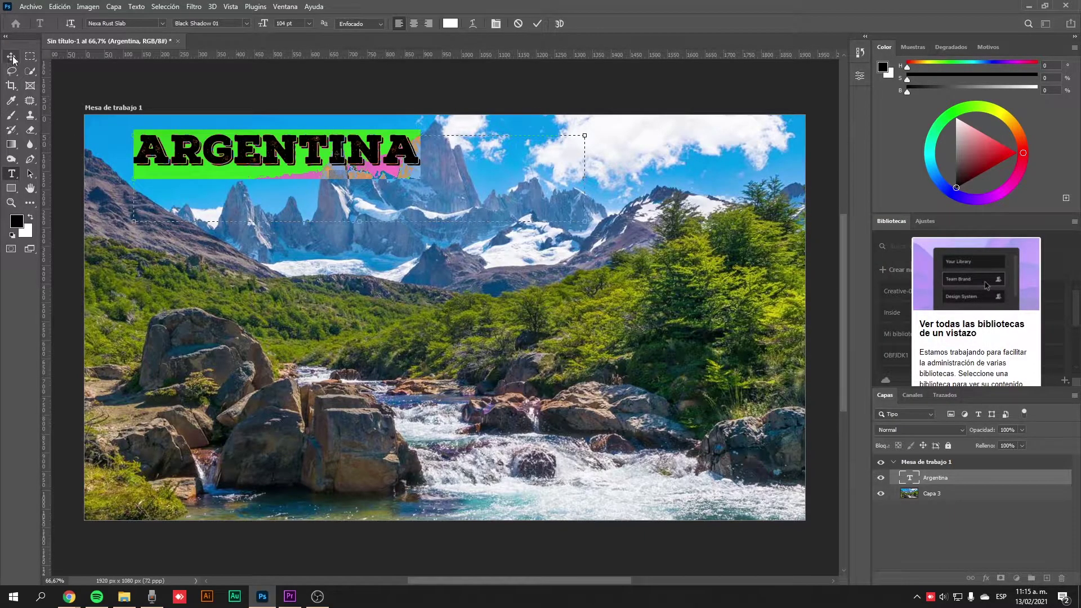
pyautogui.moveTo(309, 158); pyautogui.dragTo(293, 163)
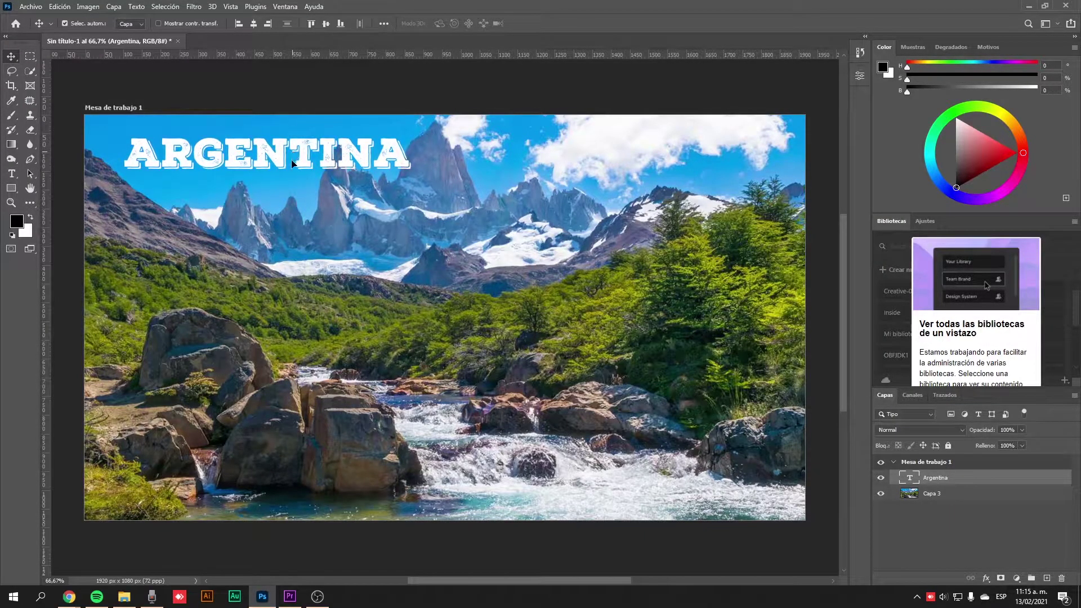
pyautogui.hotkey('ctrl', 't')
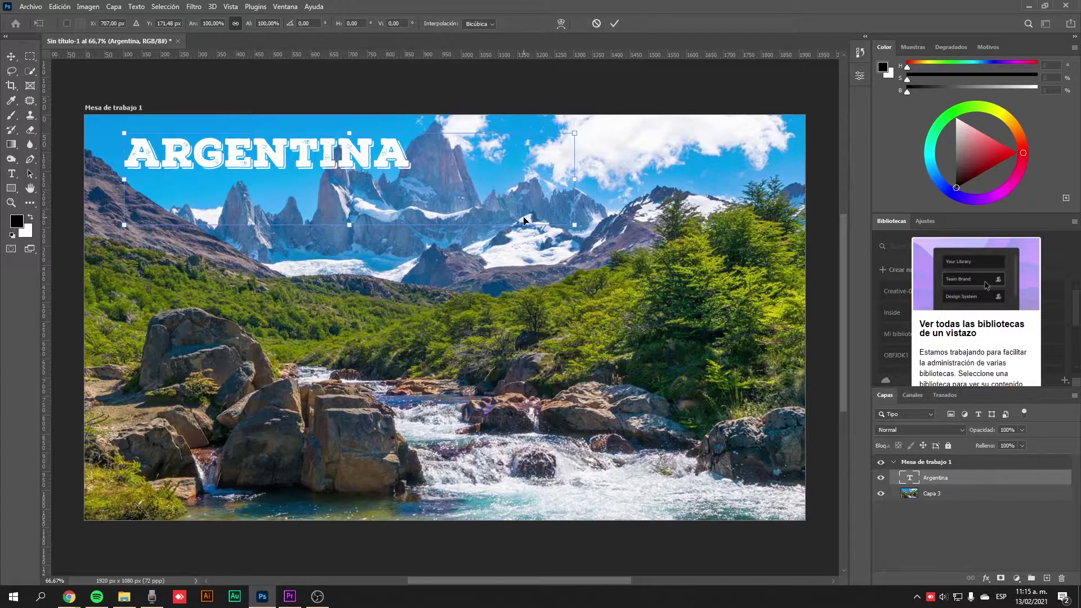
pyautogui.moveTo(574, 225)
pyautogui.mouseDown()
pyautogui.moveTo(393, 173)
pyautogui.moveTo(425, 259)
pyautogui.moveTo(290, 216)
pyautogui.moveTo(682, 189)
pyautogui.moveTo(617, 416)
pyautogui.moveTo(655, 194)
pyautogui.moveTo(479, 241)
pyautogui.moveTo(475, 444)
pyautogui.moveTo(307, 450)
pyautogui.moveTo(177, 400)
pyautogui.moveTo(656, 192)
pyautogui.moveTo(542, 252)
pyautogui.moveTo(566, 256)
pyautogui.moveTo(496, 333)
pyautogui.moveTo(564, 213)
pyautogui.moveTo(573, 247)
pyautogui.moveTo(589, 236)
pyautogui.moveTo(527, 239)
pyautogui.moveTo(396, 213)
pyautogui.moveTo(374, 194)
pyautogui.moveTo(394, 192)
pyautogui.moveTo(387, 186)
pyautogui.mouseUp()
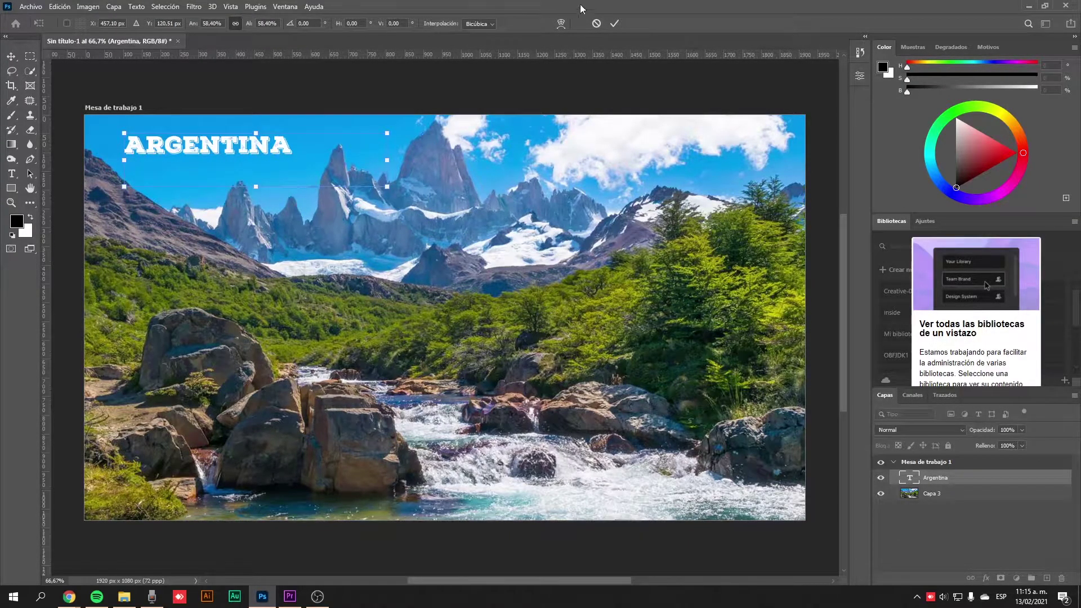
pyautogui.click(615, 23)
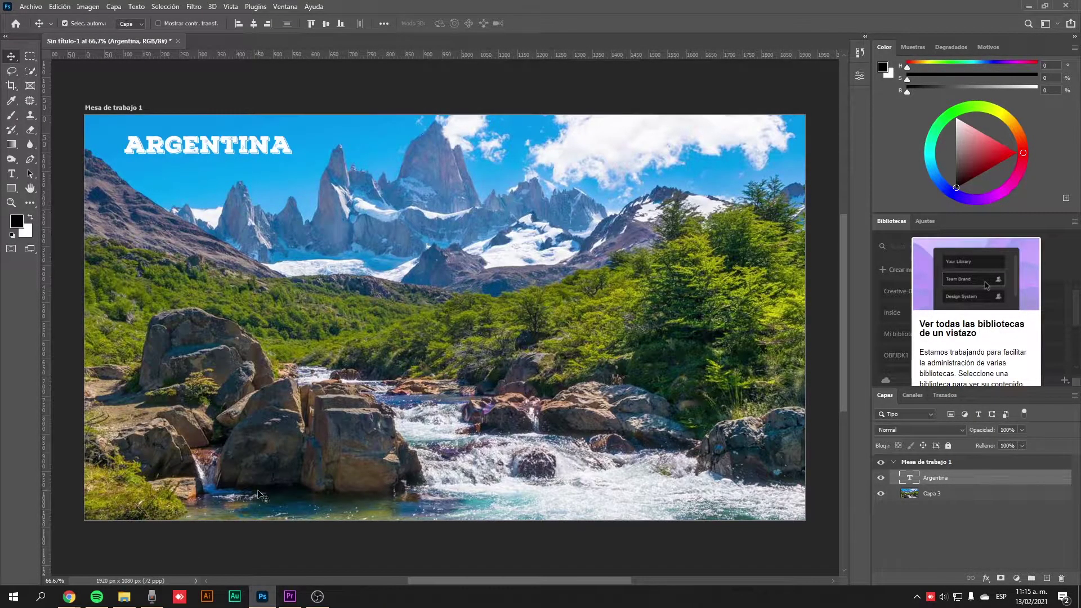
# Search Google Images for 'persona parada png' filtered to transparent-background images
pyautogui.click(68, 597)
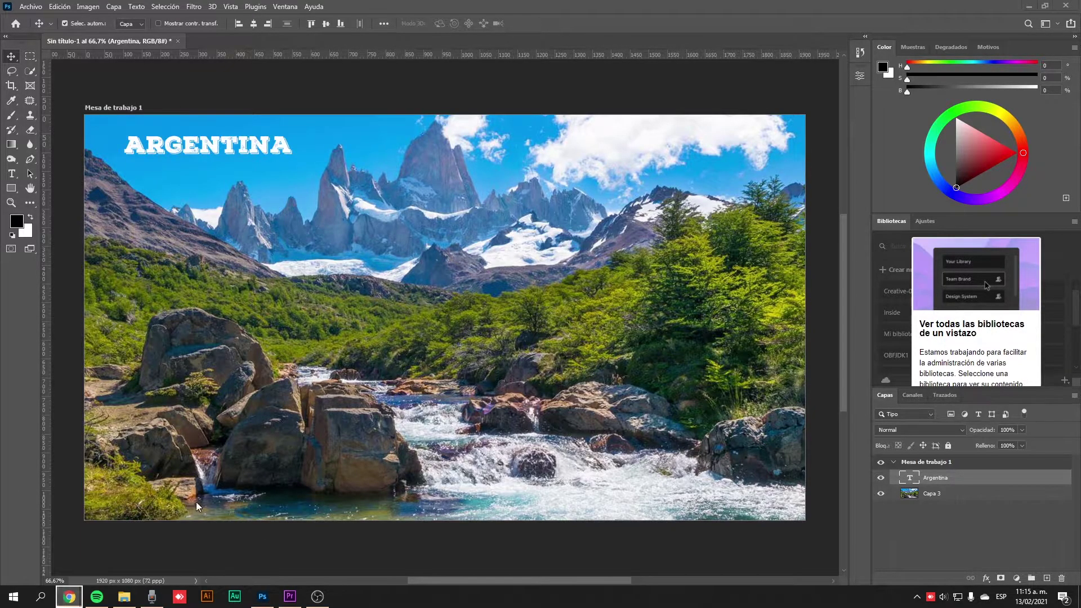
pyautogui.moveTo(69, 596)
pyautogui.click(178, 547)
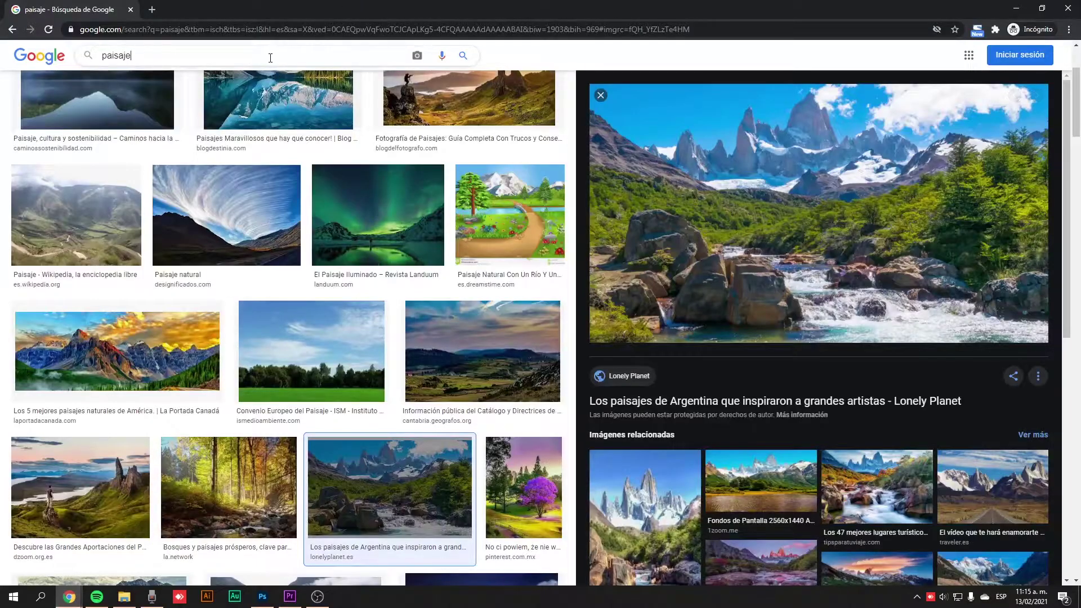
pyautogui.doubleClick(228, 59)
pyautogui.write('p')
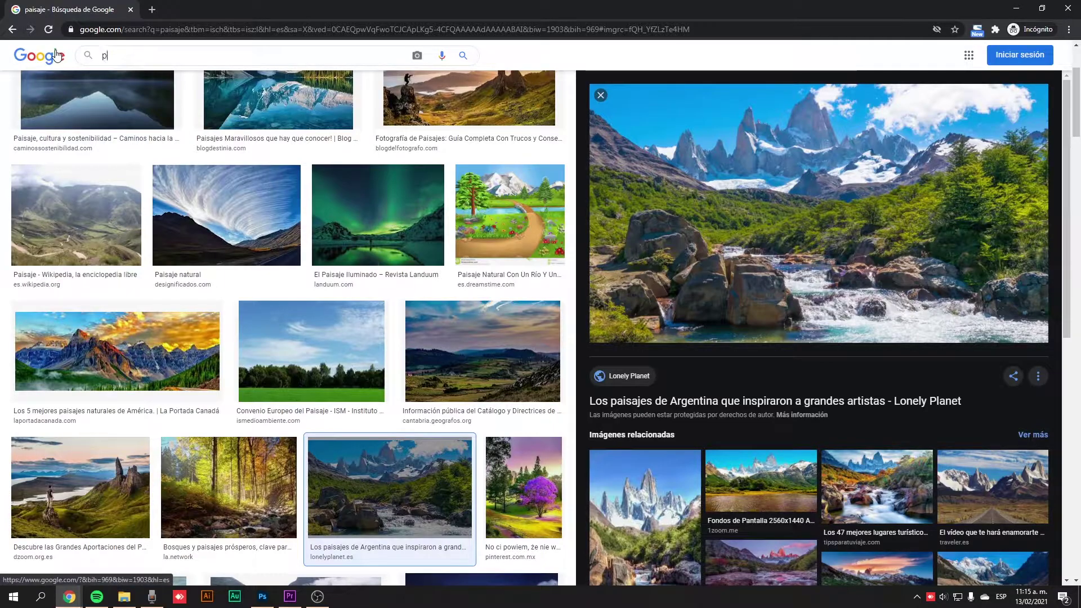
pyautogui.write('ersona parada png')
pyautogui.press('Return')
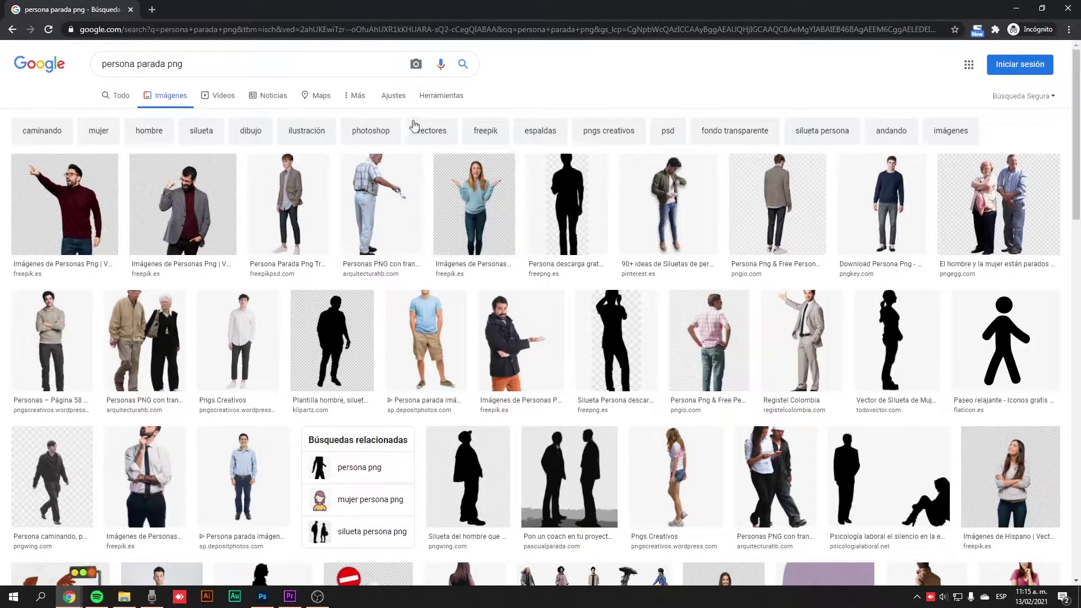
pyautogui.click(432, 100)
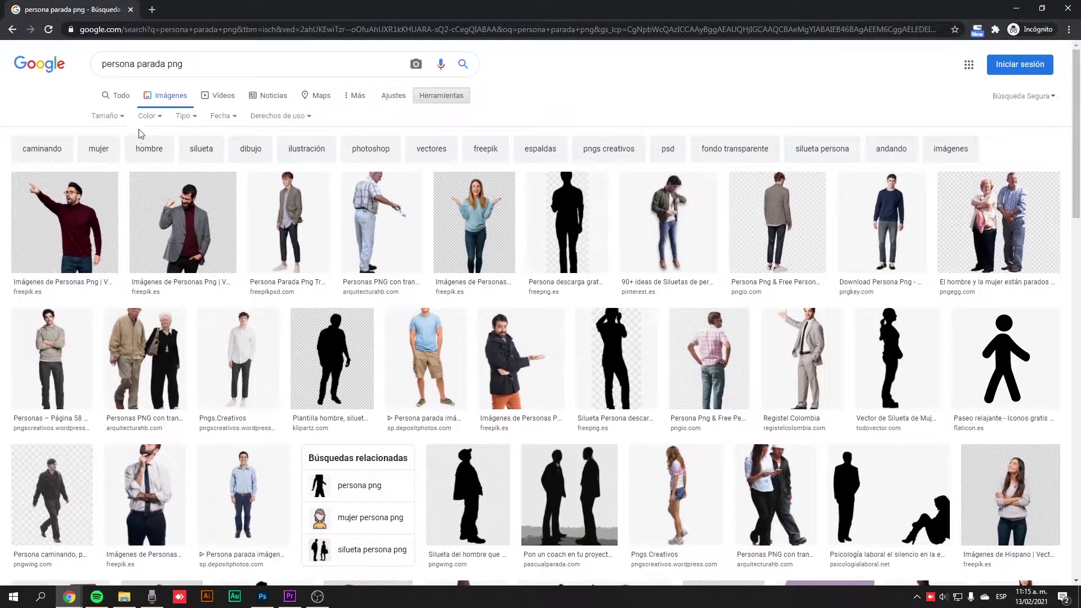
pyautogui.click(151, 116)
pyautogui.click(160, 170)
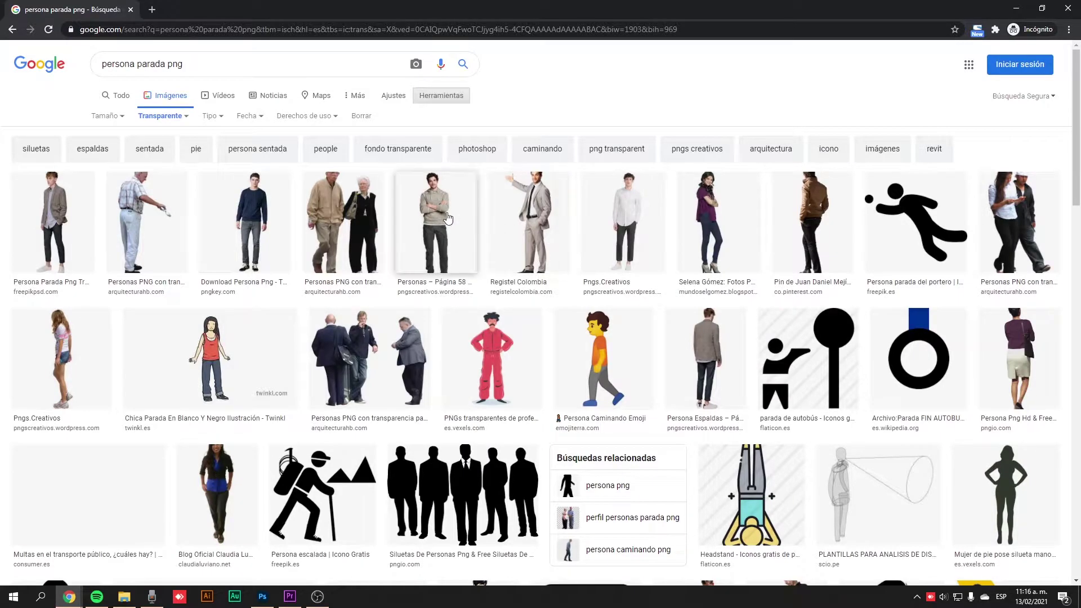
# Preview the standing woman image and copy it with Copiar imagen
pyautogui.click(69, 362)
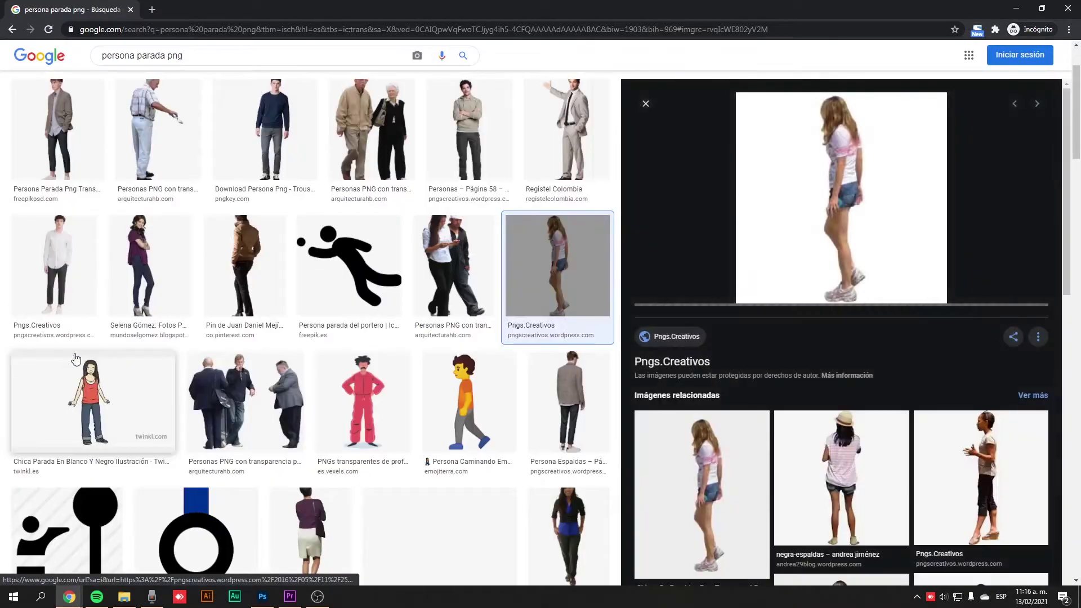
pyautogui.rightClick(847, 146)
pyautogui.click(886, 267)
# Paste the copied woman into the composite, then delete the black-backed layer
pyautogui.hotkey('alt', 'Tab')
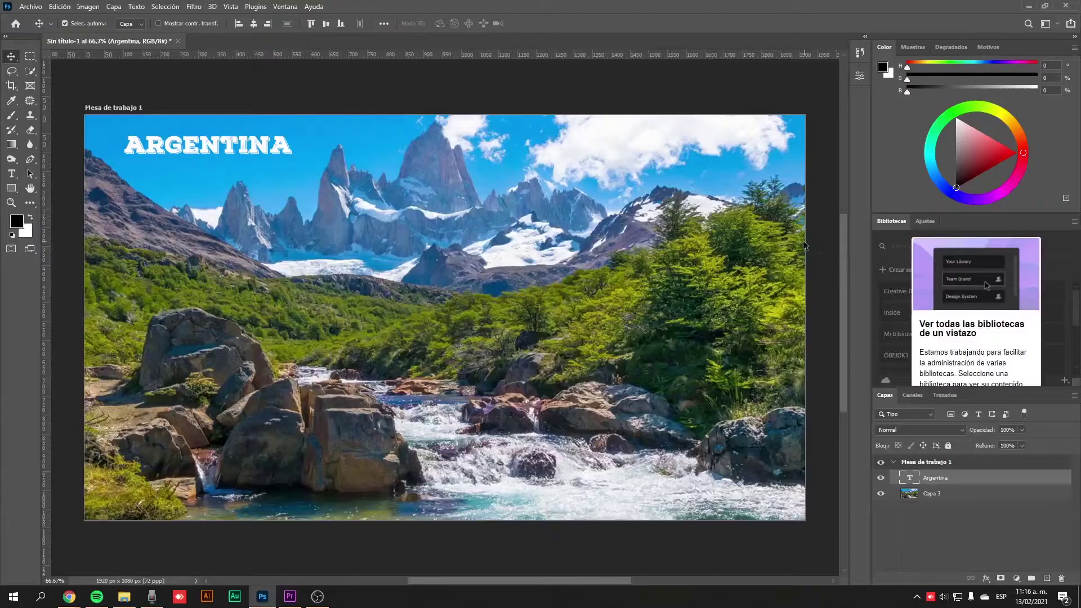
pyautogui.hotkey('ctrl', 'v')
pyautogui.moveTo(430, 306)
pyautogui.mouseDown()
pyautogui.moveTo(245, 322)
pyautogui.moveTo(321, 297)
pyautogui.mouseUp()
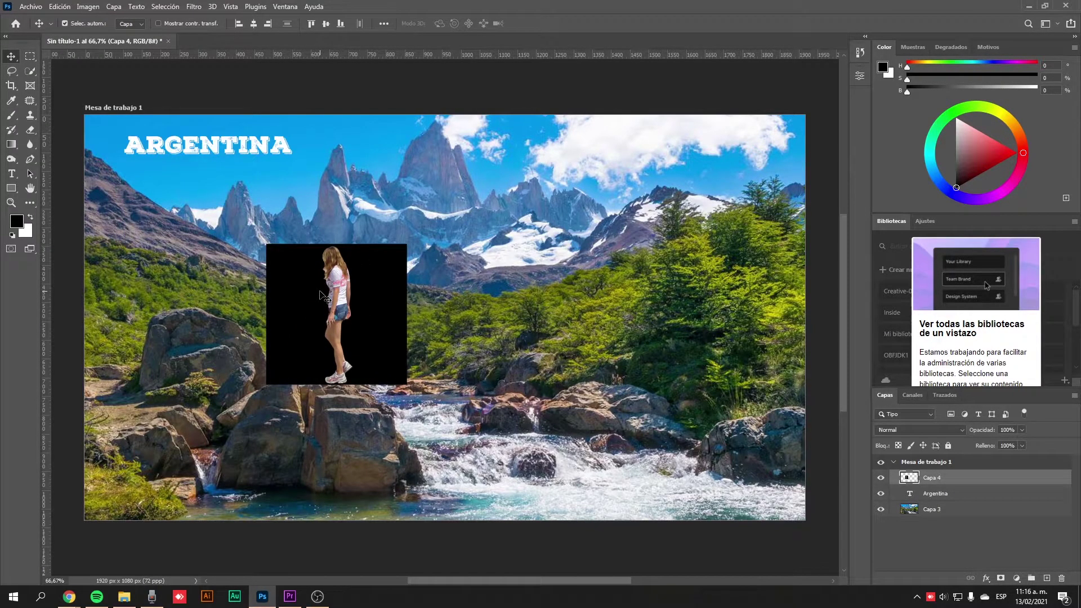
pyautogui.press('Delete')
# Save the woman's transparent PNG from Chrome with Guardar imagen como
pyautogui.hotkey('alt', 'Tab')
pyautogui.rightClick(822, 172)
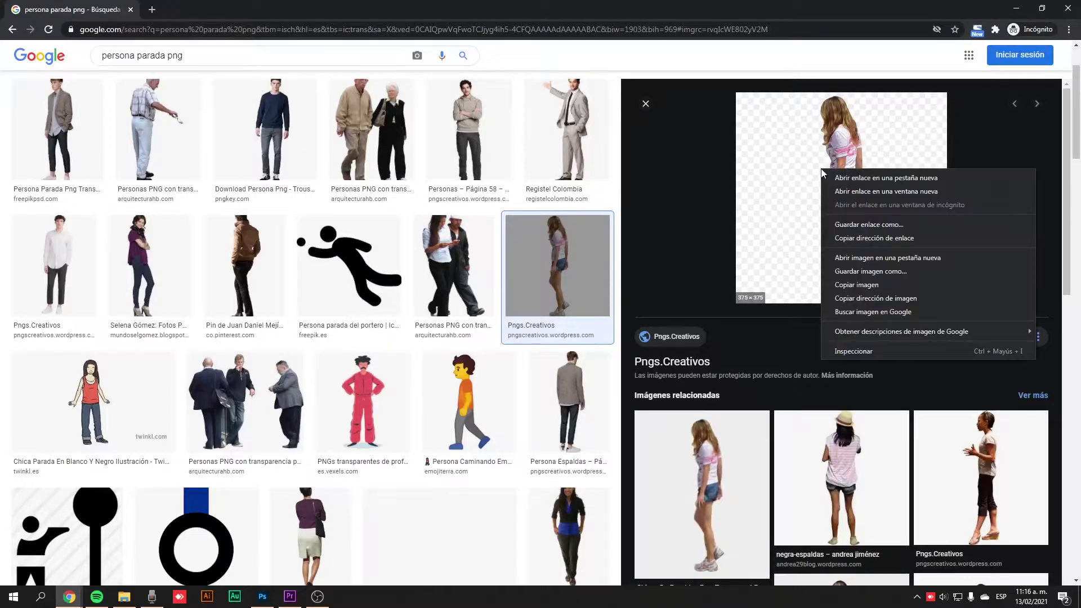
pyautogui.click(849, 272)
pyautogui.press('Return')
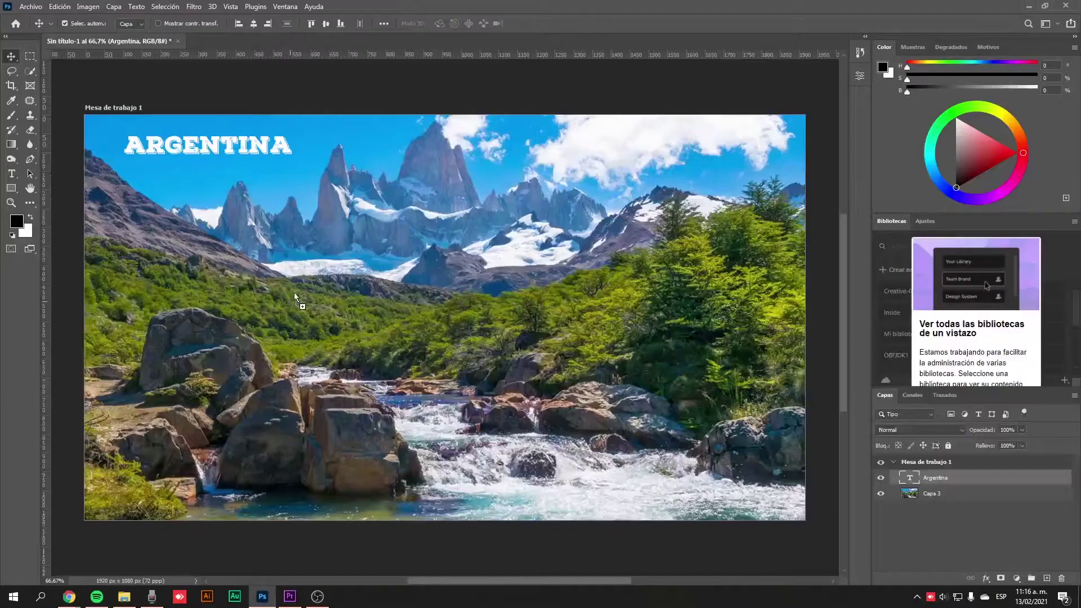
# Place the saved woman image on the left rocks, flipped horizontally to face right
pyautogui.moveTo(48, 570); pyautogui.dragTo(295, 289)
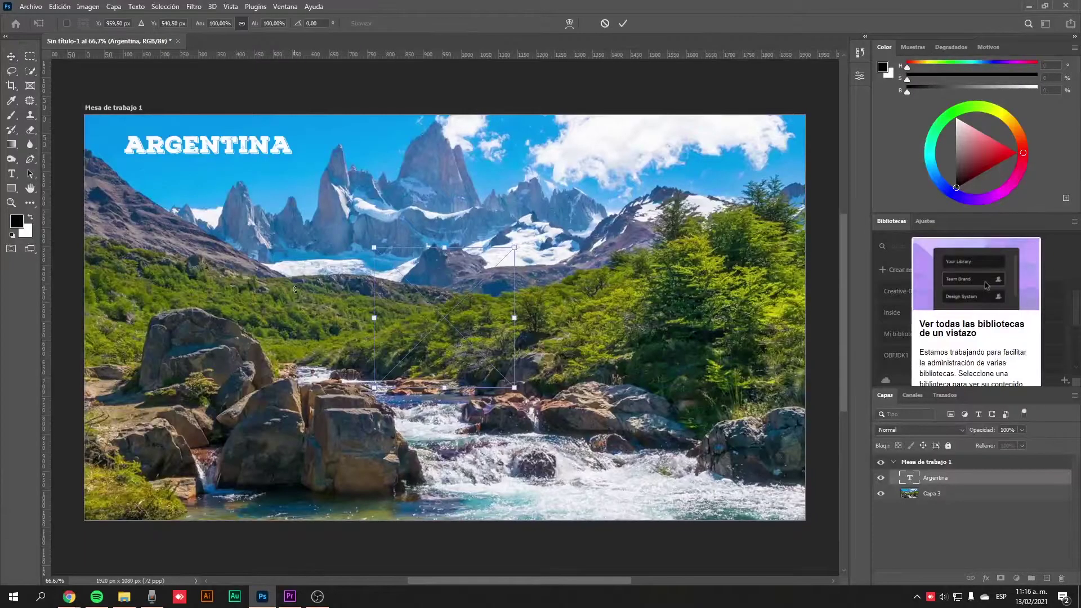
pyautogui.moveTo(446, 311)
pyautogui.mouseDown()
pyautogui.moveTo(145, 341)
pyautogui.moveTo(135, 329)
pyautogui.mouseUp()
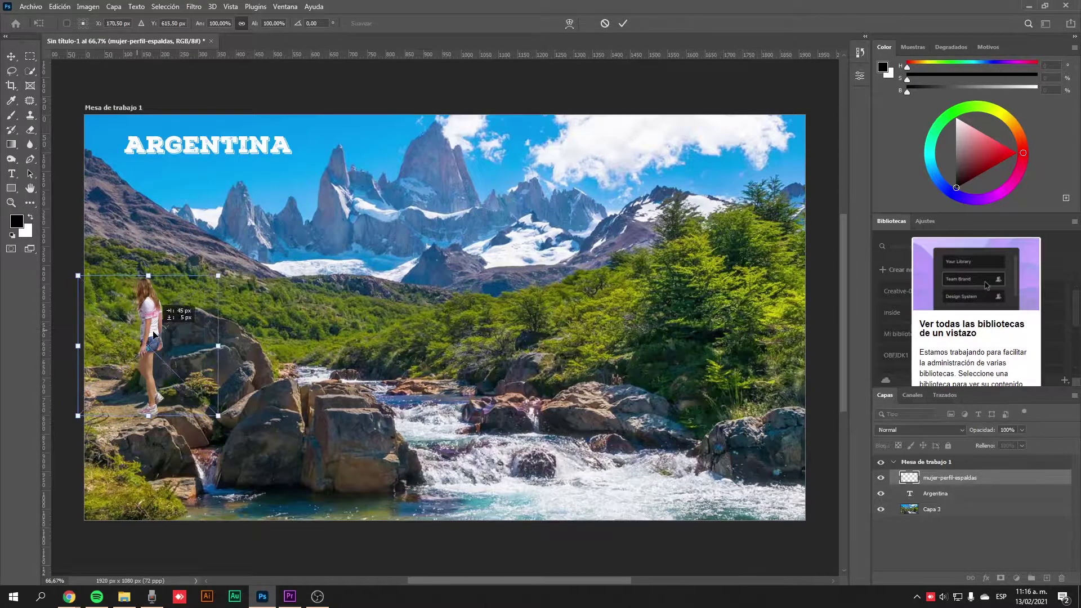
pyautogui.rightClick(145, 332)
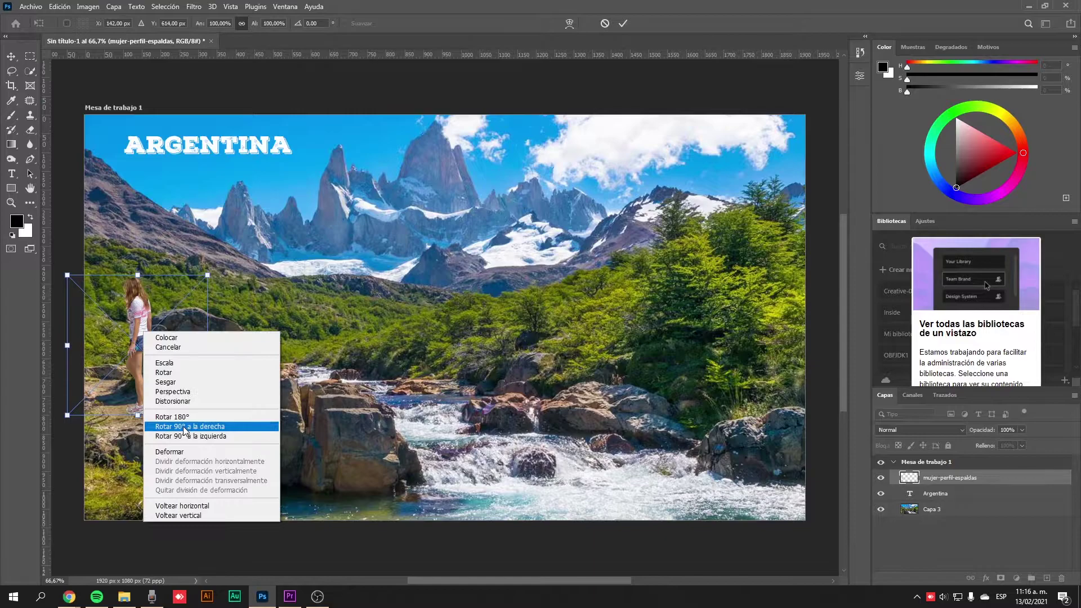
pyautogui.click(196, 506)
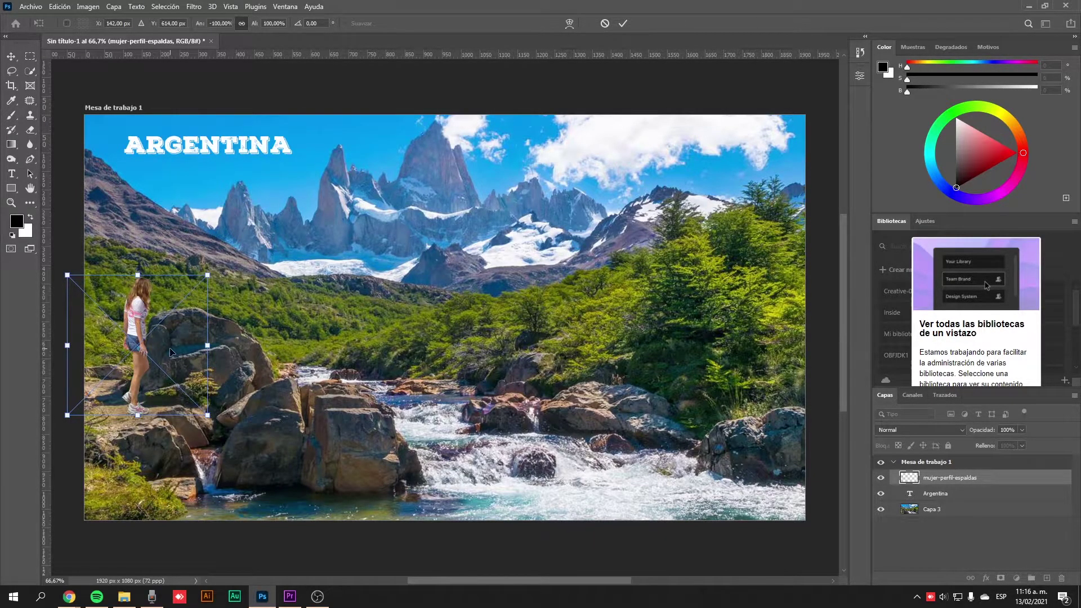
pyautogui.press('Return')
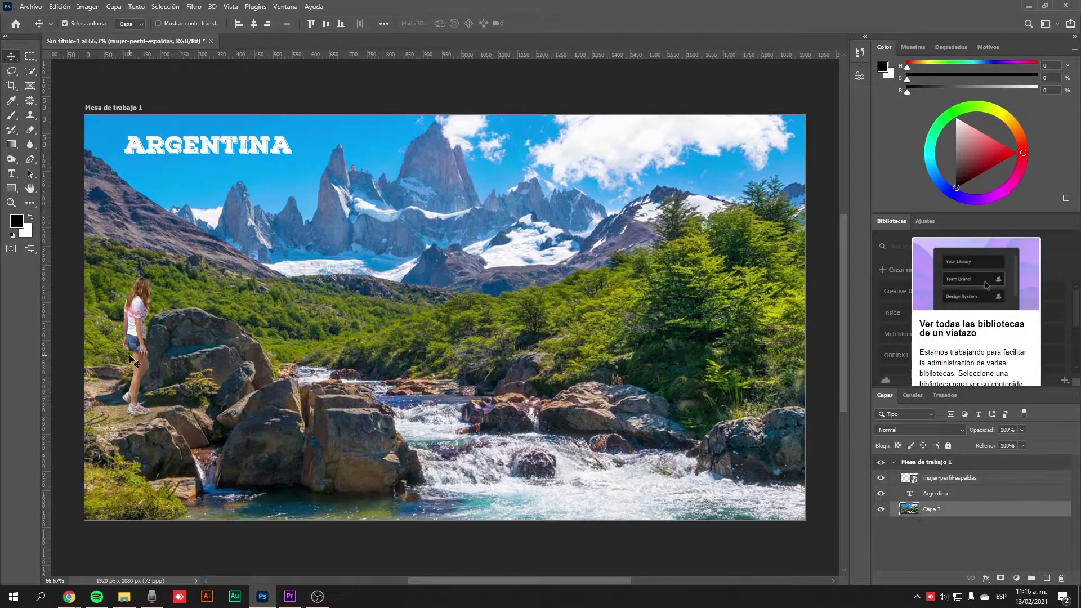
pyautogui.click(132, 358)
pyautogui.moveTo(131, 358); pyautogui.dragTo(132, 347)
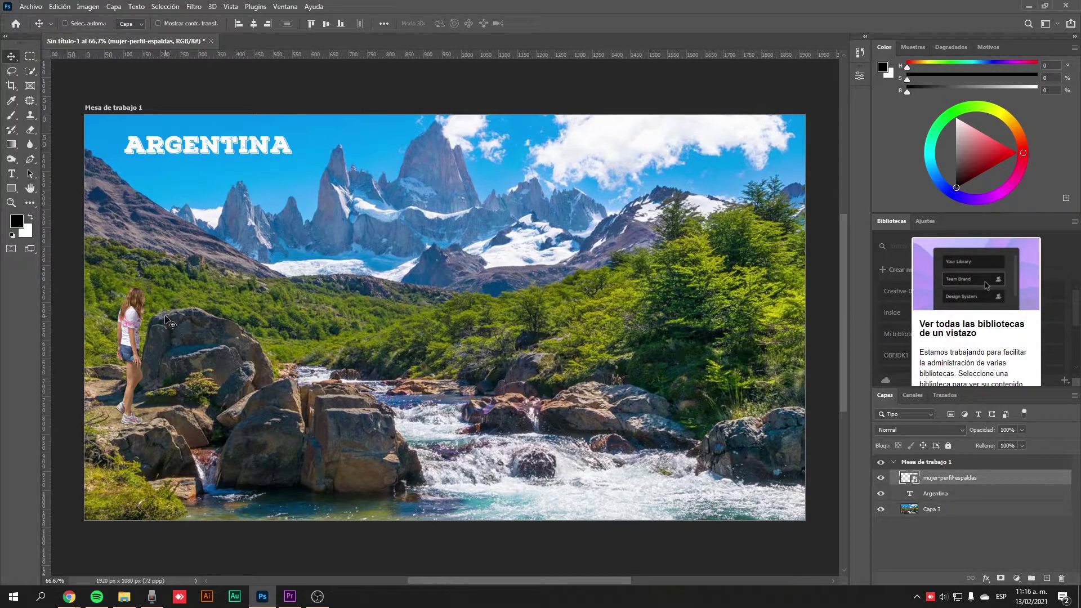
# Scale the woman down with Free Transform to fit the rocks
pyautogui.hotkey('ctrl', 't')
pyautogui.moveTo(202, 293); pyautogui.dragTo(174, 319)
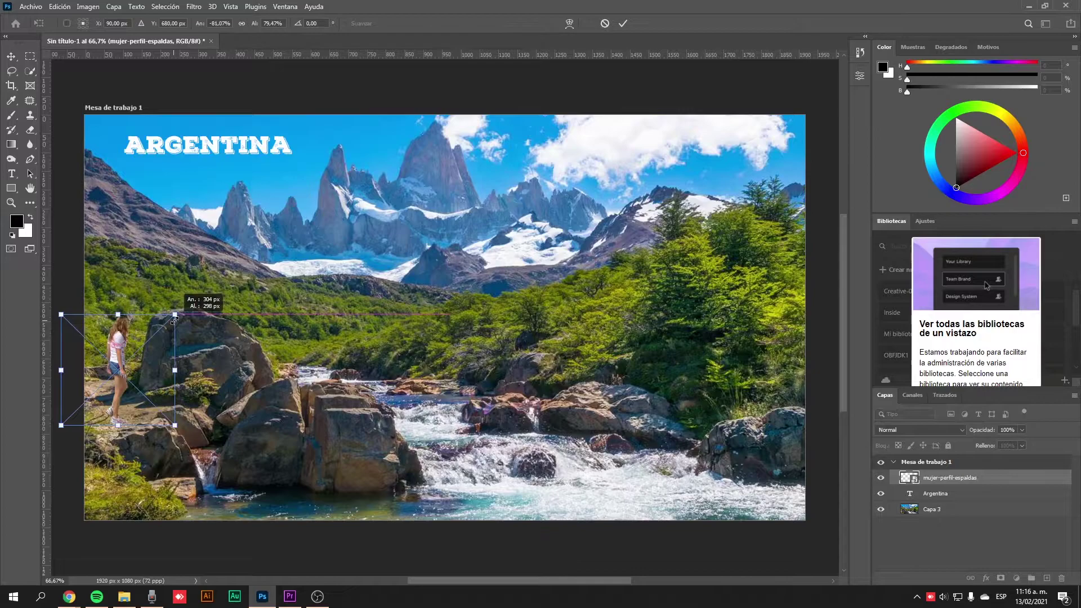
pyautogui.press('Return')
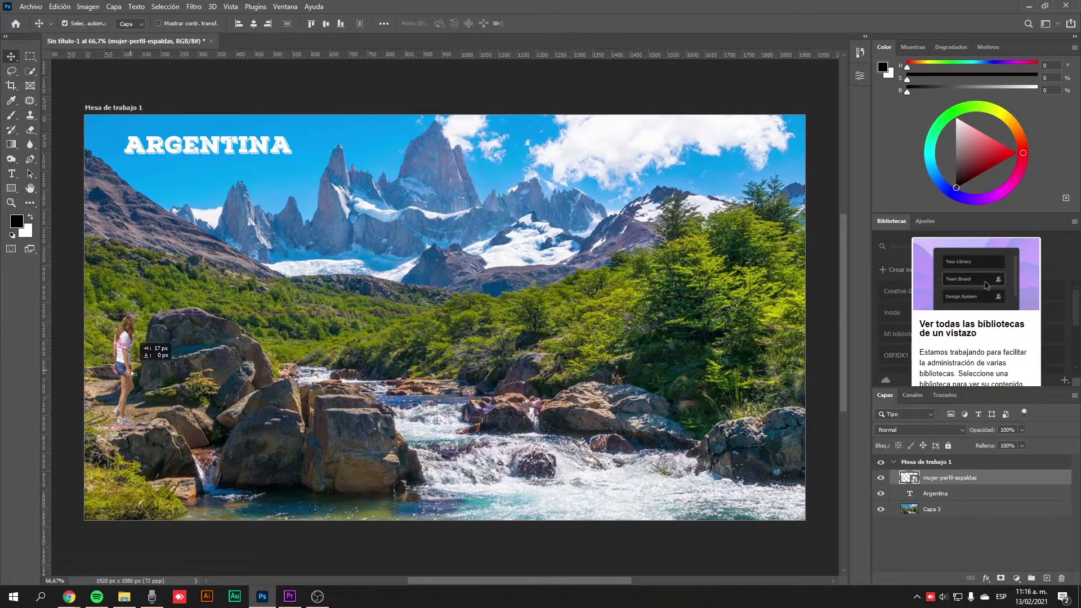
pyautogui.click(12, 160)
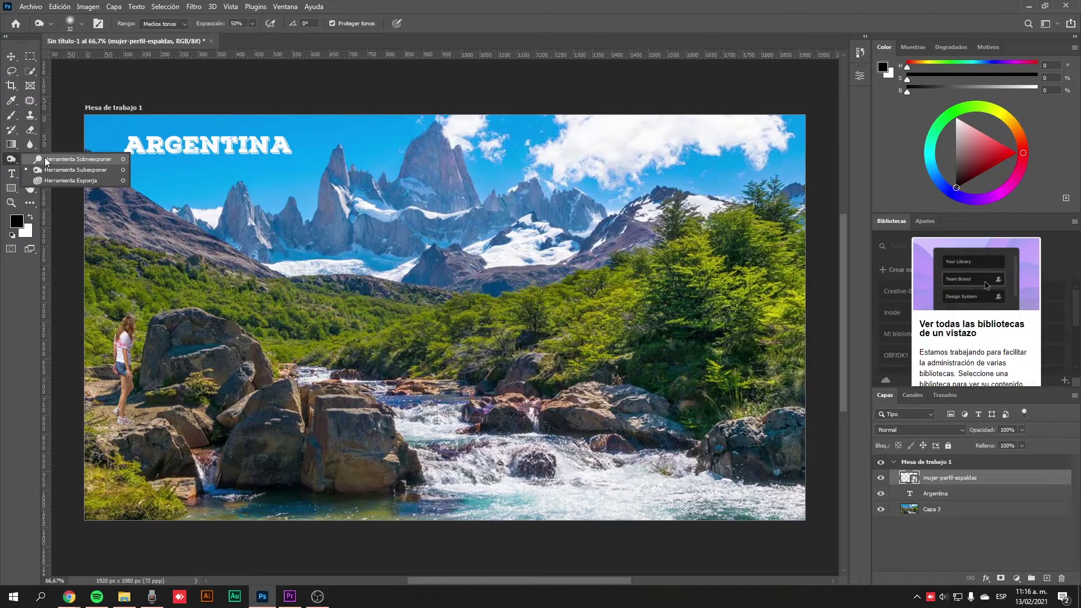
# Rasterize the woman's layer and darken her shirt, shorts and legs with the Burn tool, undoing excess
pyautogui.click(51, 178)
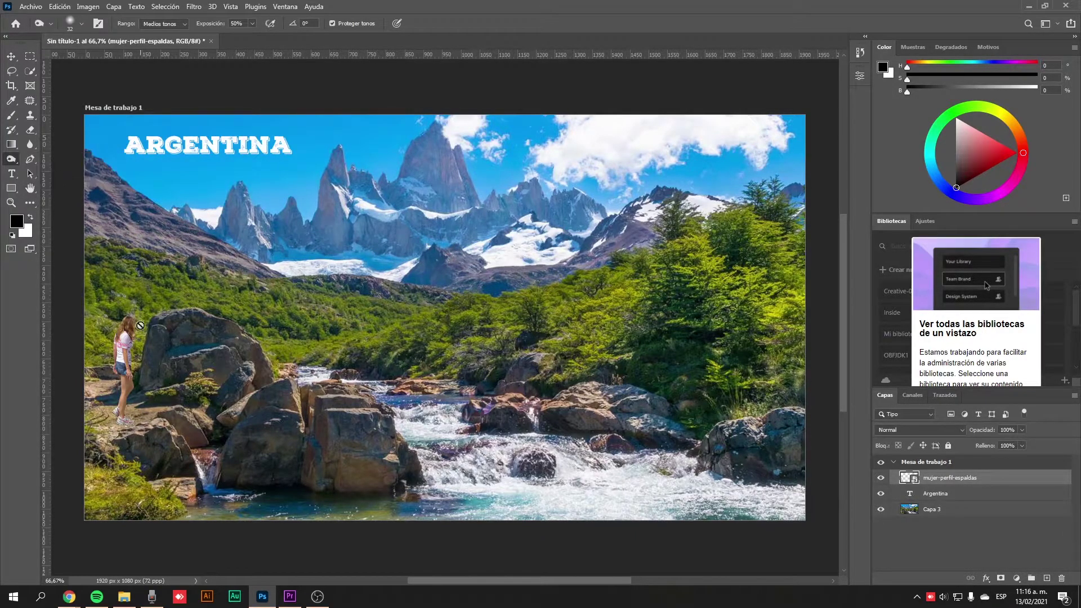
pyautogui.click(114, 329)
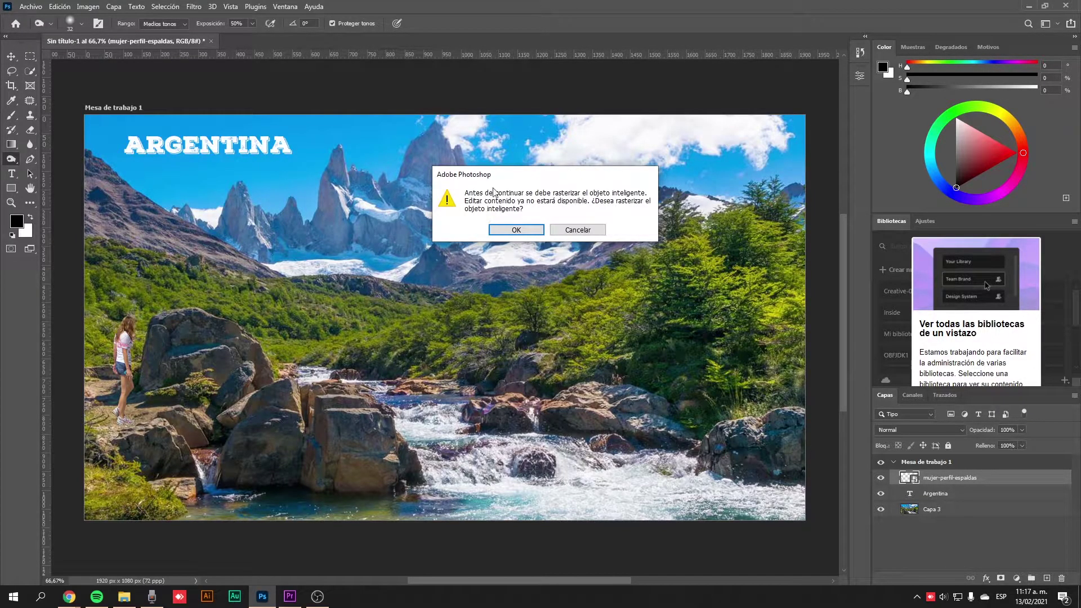
pyautogui.click(517, 230)
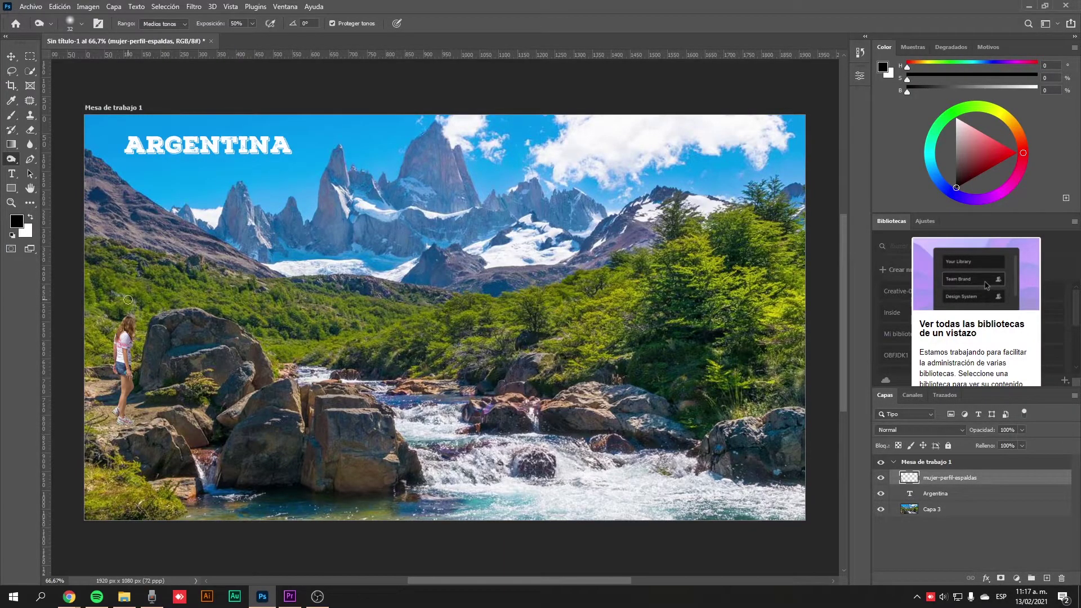
pyautogui.moveTo(120, 345); pyautogui.dragTo(119, 435)
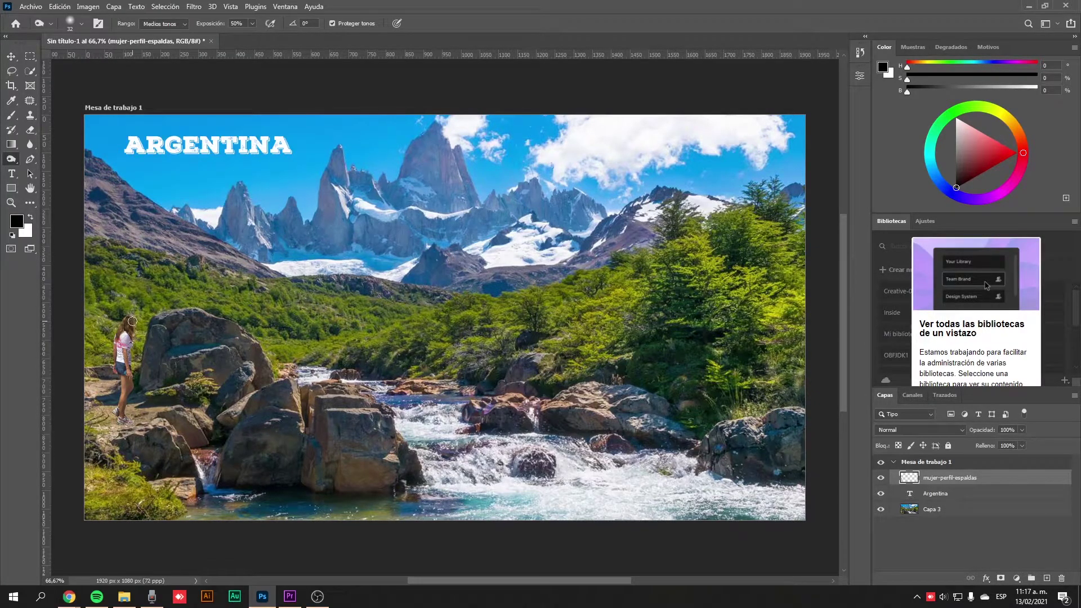
pyautogui.moveTo(119, 334); pyautogui.dragTo(130, 364)
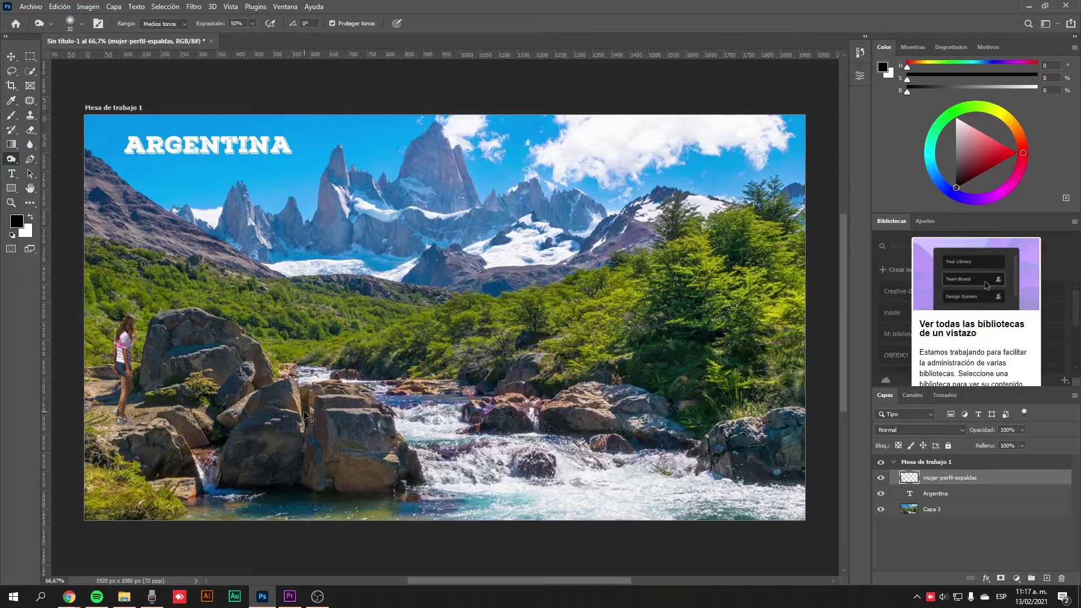
pyautogui.hotkey('ctrl', 'z')
pyautogui.hotkey('ctrl', 'z')
pyautogui.hotkey('ctrl', 'z')
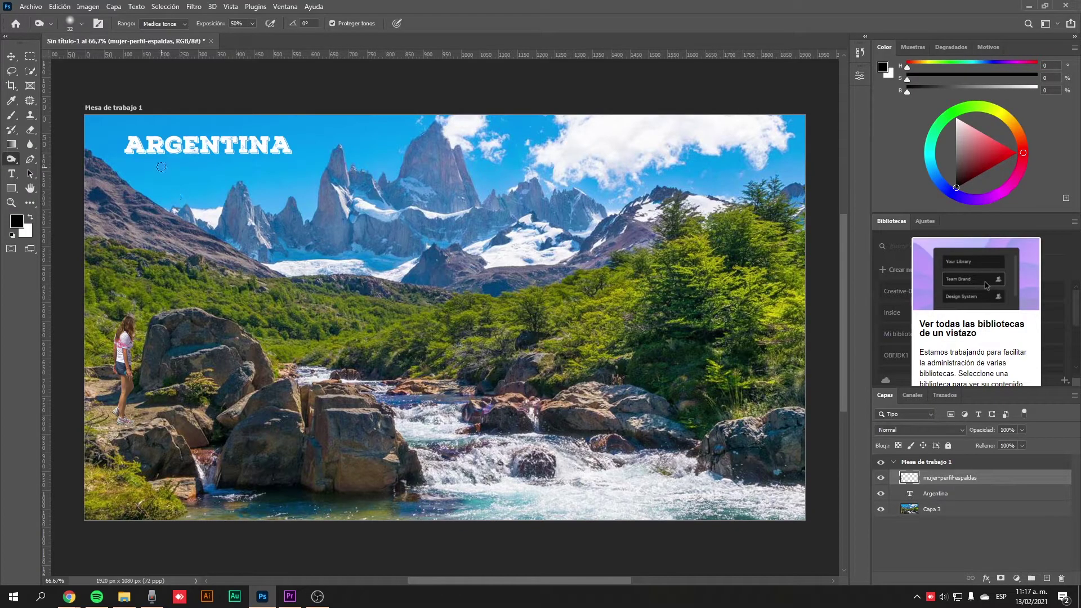
pyautogui.click(31, 7)
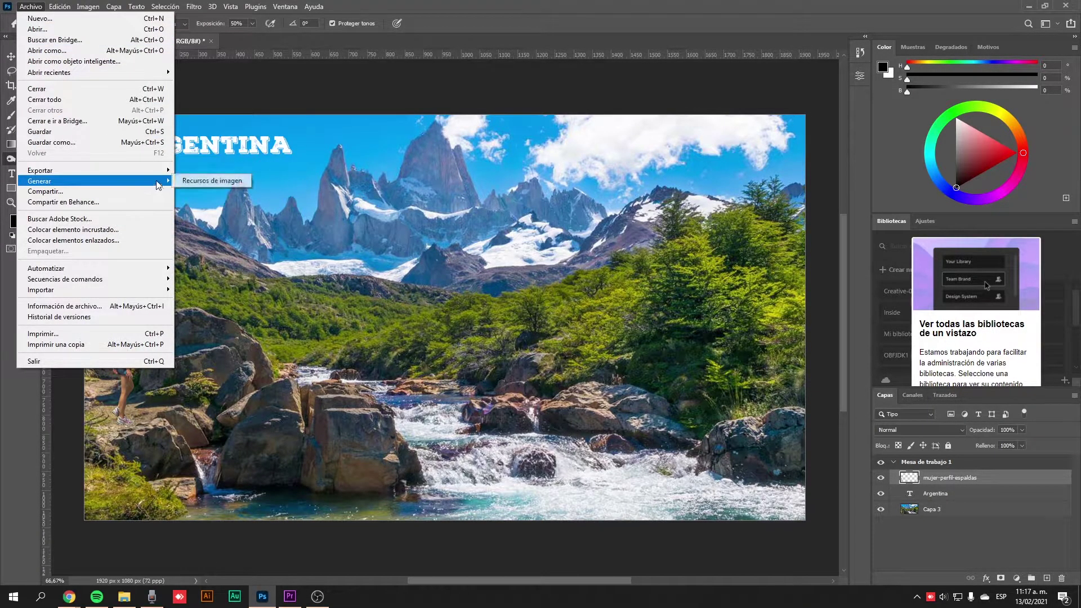
pyautogui.moveTo(51, 170)
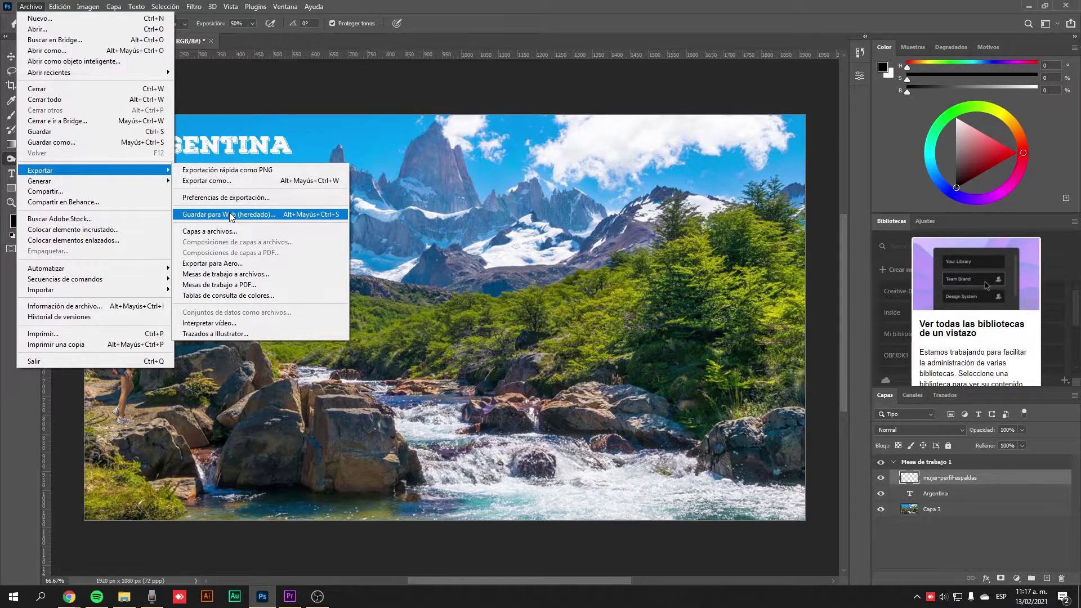
pyautogui.click(183, 42)
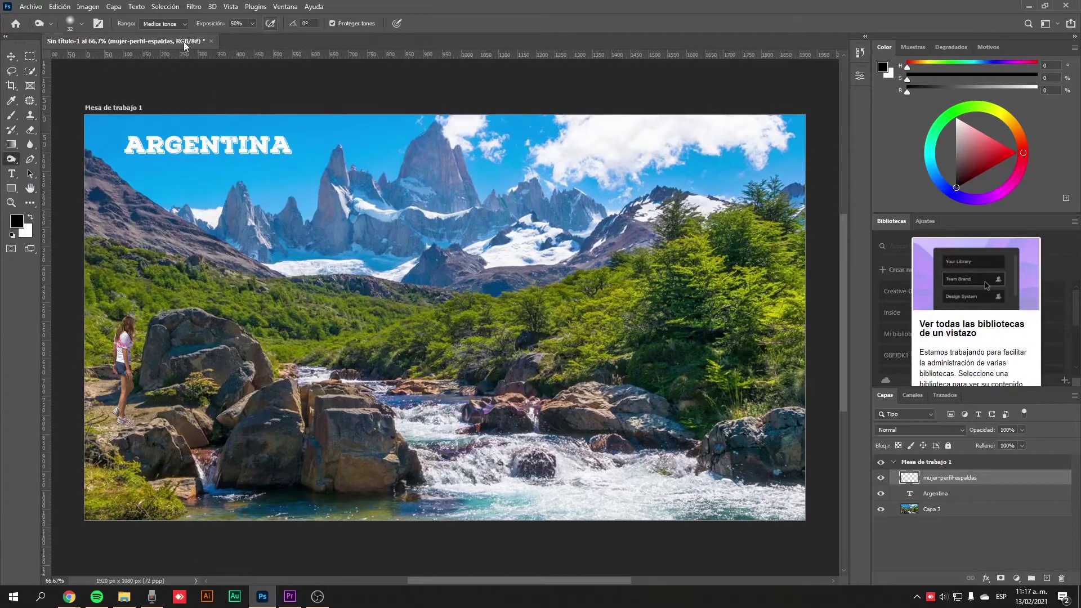
pyautogui.press('super')
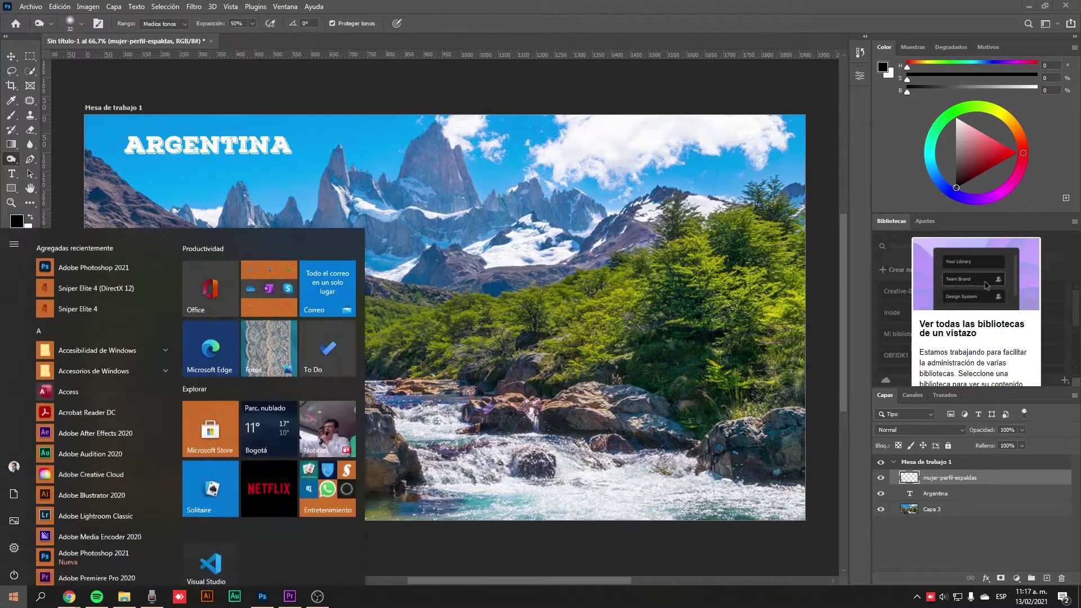
pyautogui.write('lupa')
pyautogui.press('Return')
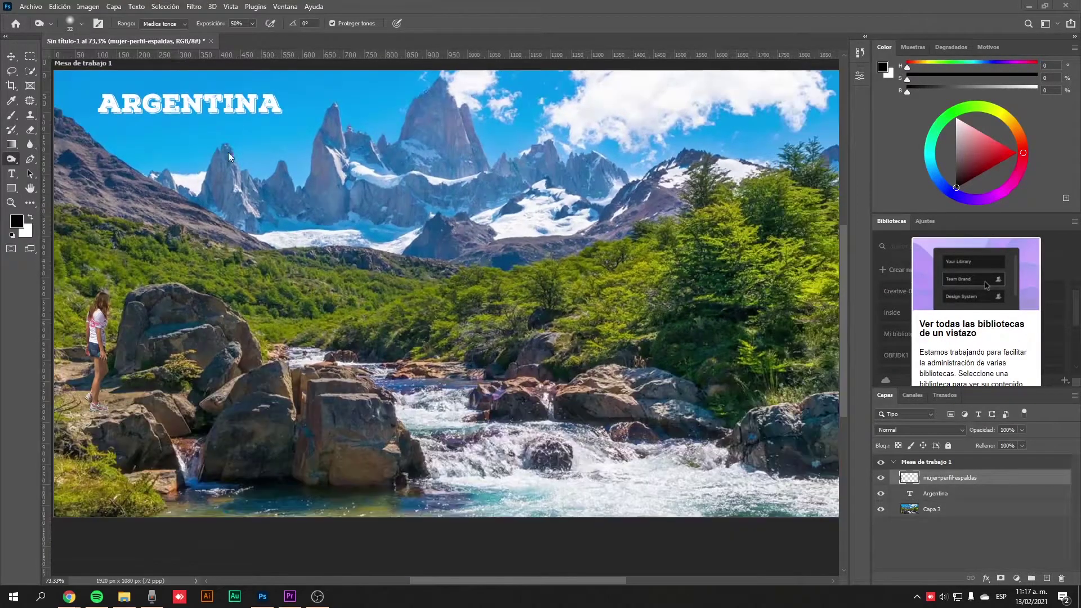
pyautogui.press('super+plus')
pyautogui.press('super+plus')
pyautogui.press('super+plus')
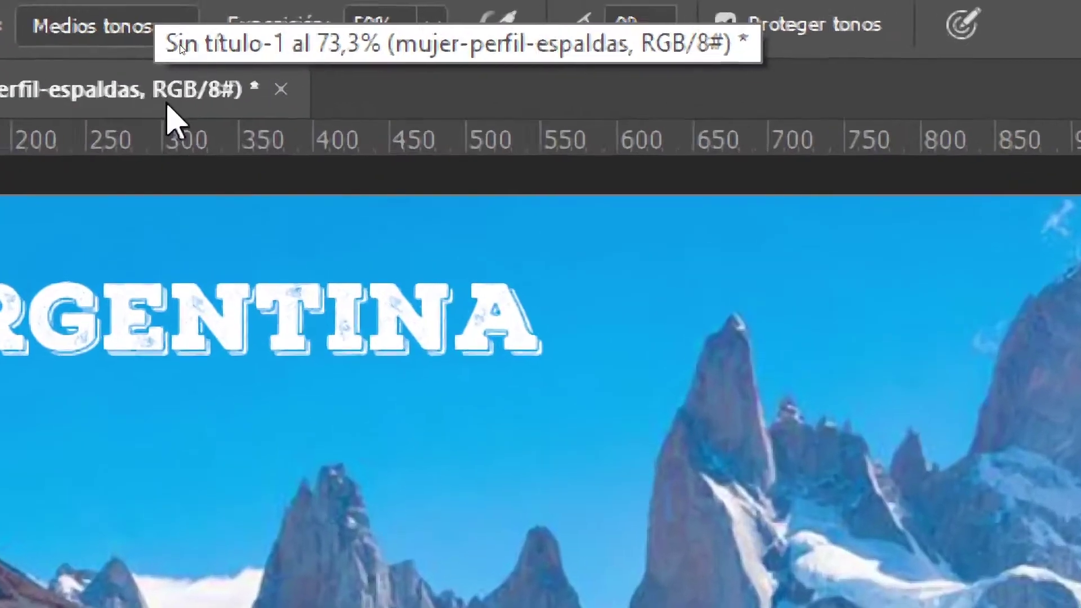
pyautogui.press('super+minus')
pyautogui.press('super+minus')
pyautogui.press('super+minus')
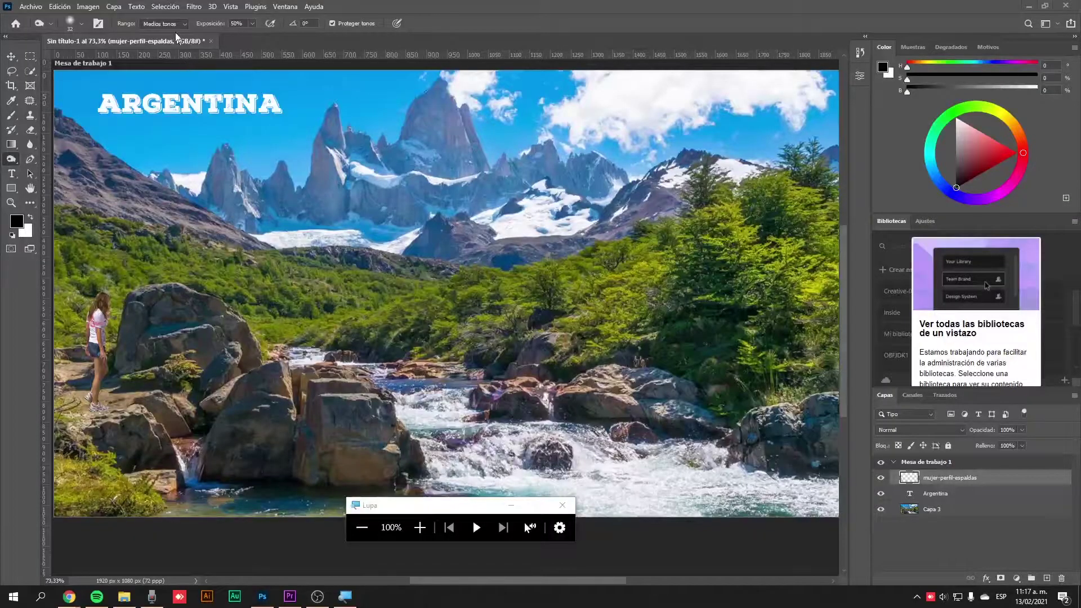
pyautogui.click(88, 7)
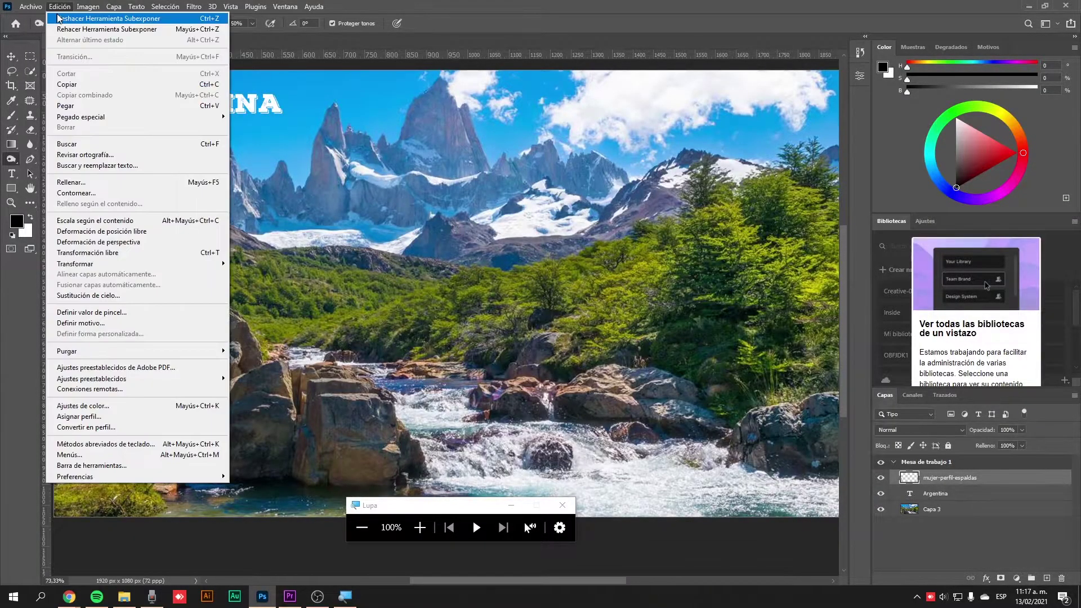
# Convert the image to CMYK mode, flattening the layers with Combinar
pyautogui.press('Escape')
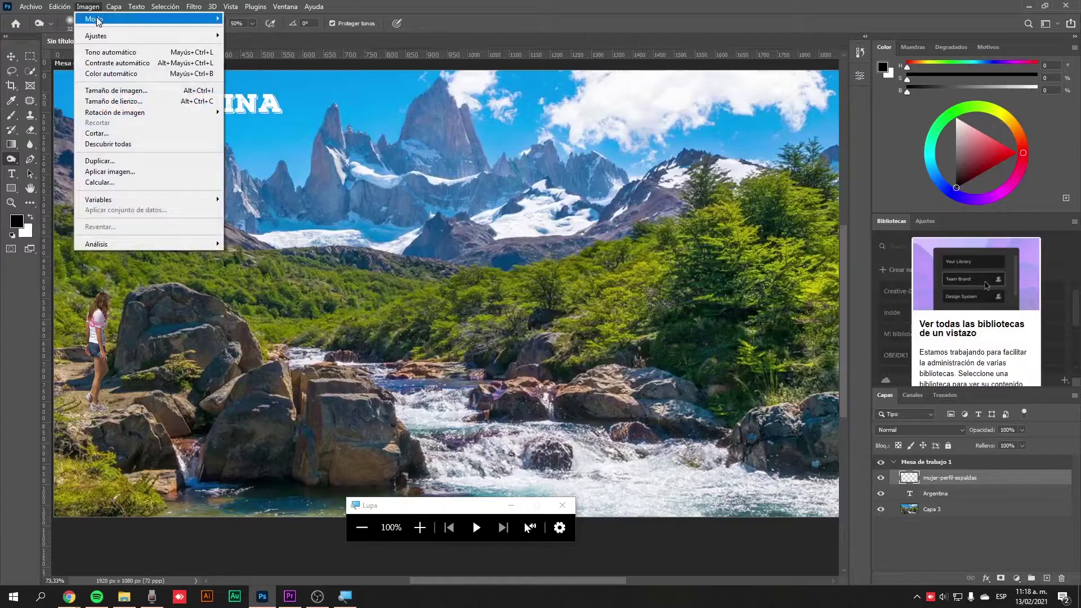
pyautogui.moveTo(127, 19)
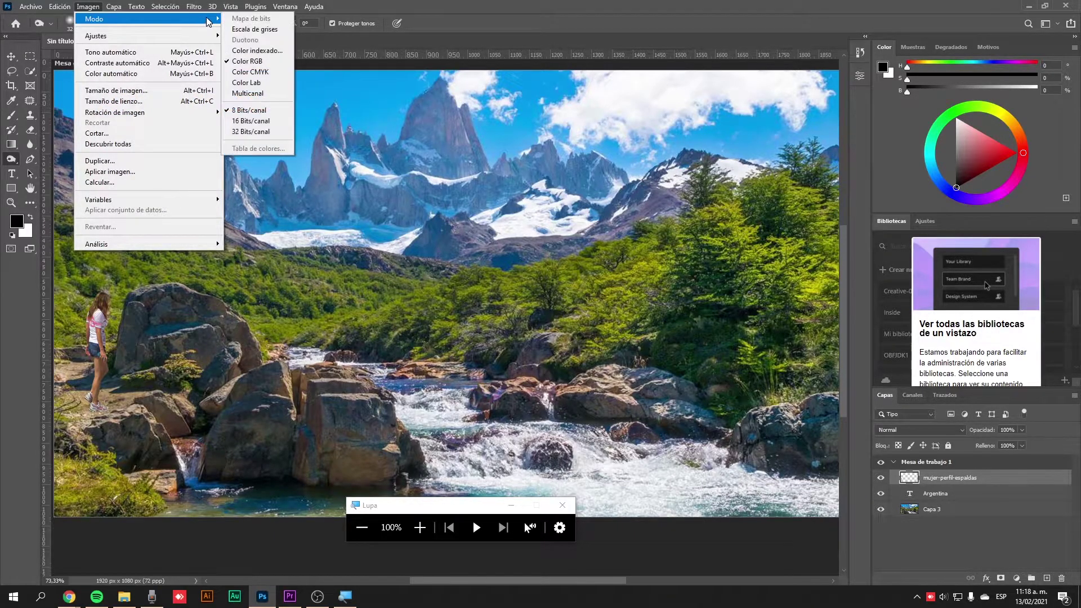
pyautogui.click(264, 72)
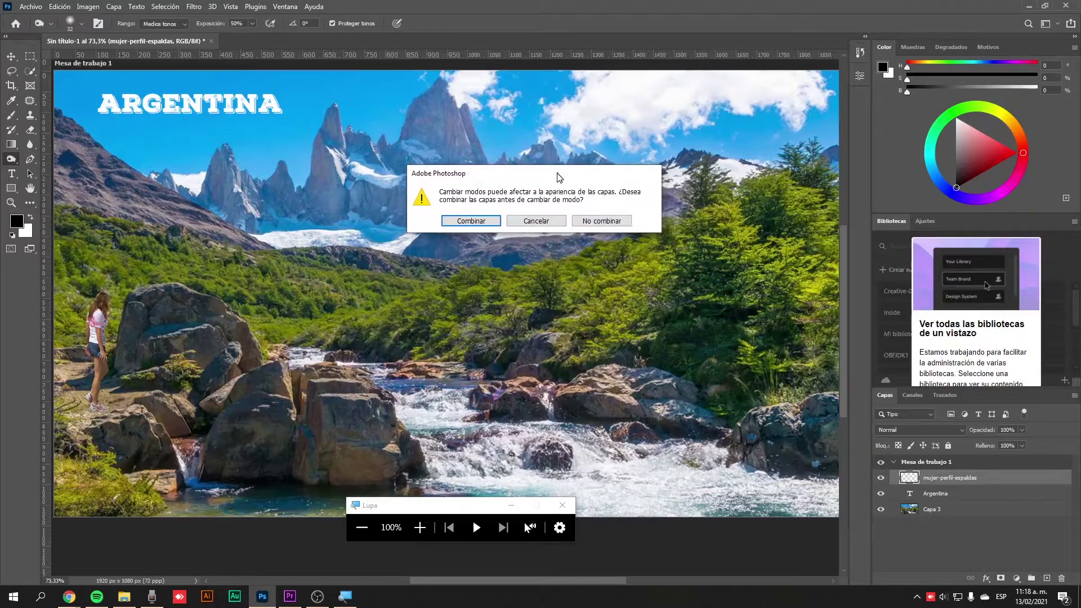
pyautogui.click(486, 222)
pyautogui.click(507, 239)
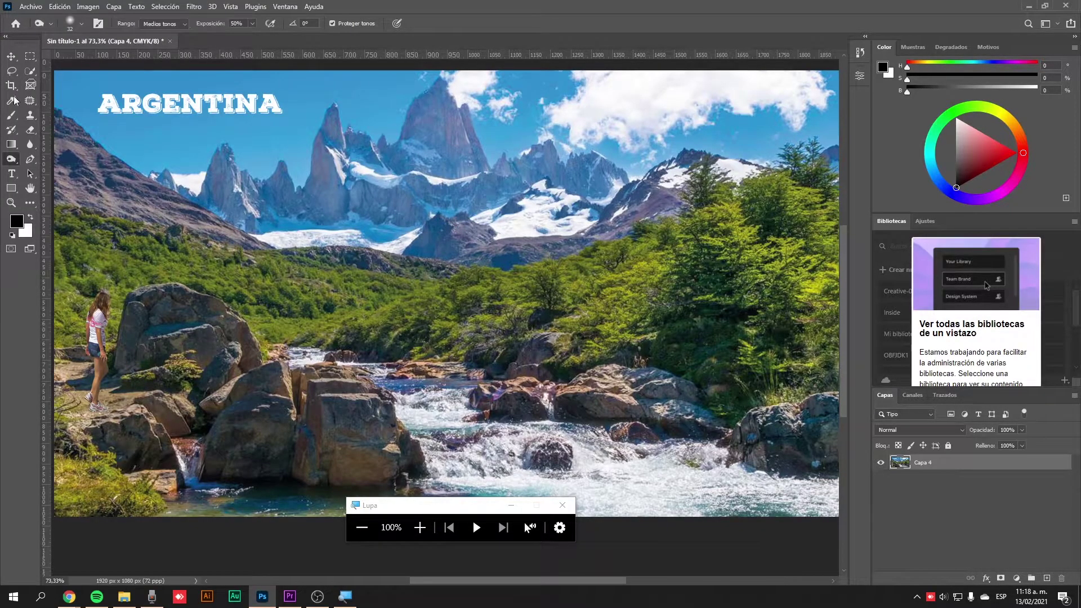
pyautogui.moveTo(405, 507); pyautogui.dragTo(431, 541)
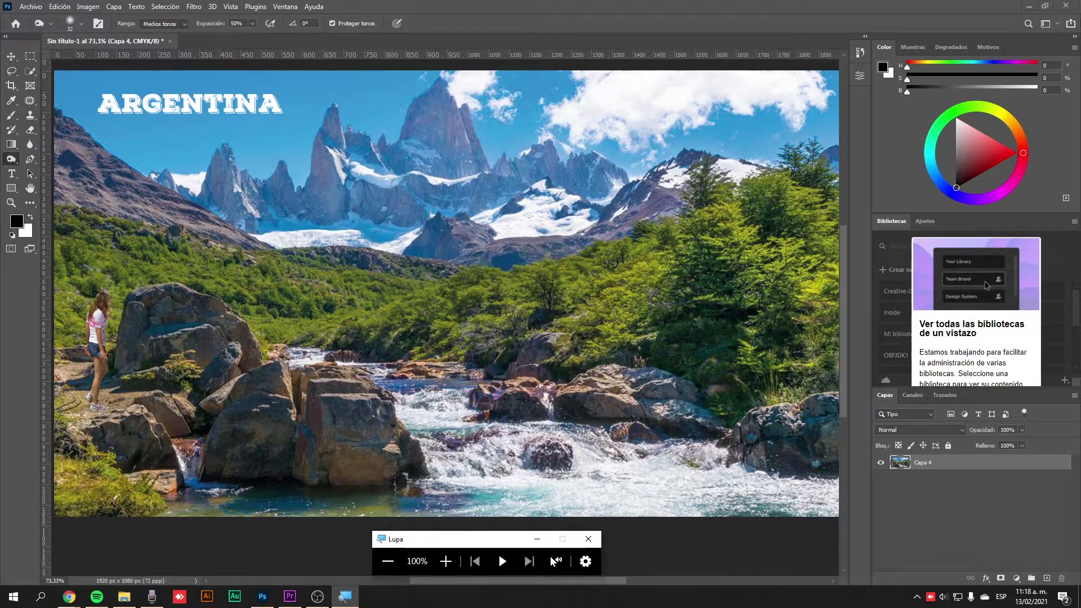
# Switch the image back to RGB Color mode
pyautogui.click(40, 5)
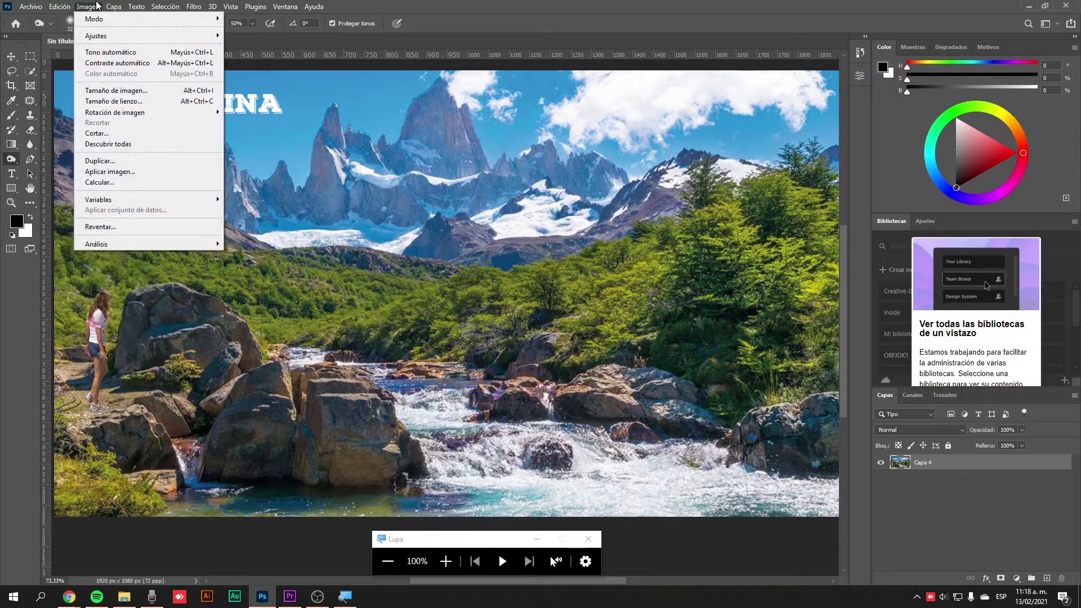
pyautogui.moveTo(127, 19)
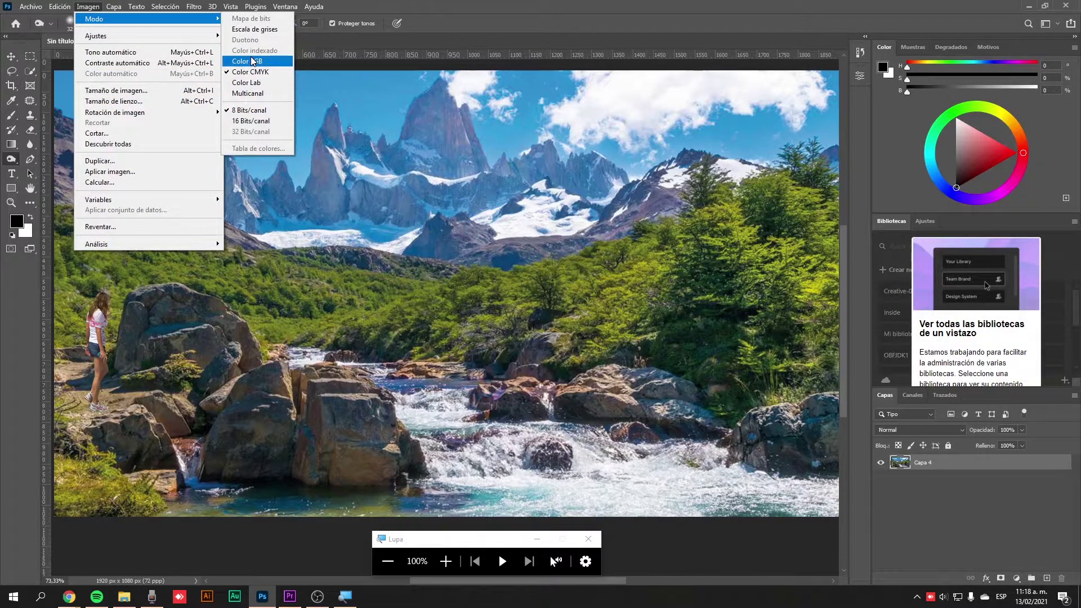
pyautogui.click(248, 60)
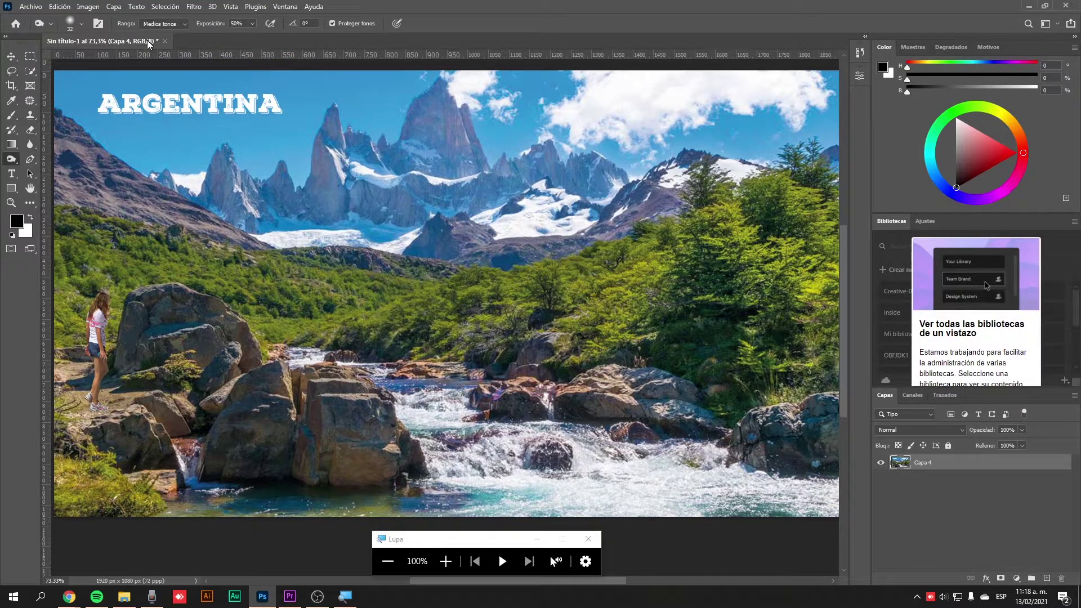
pyautogui.click(30, 7)
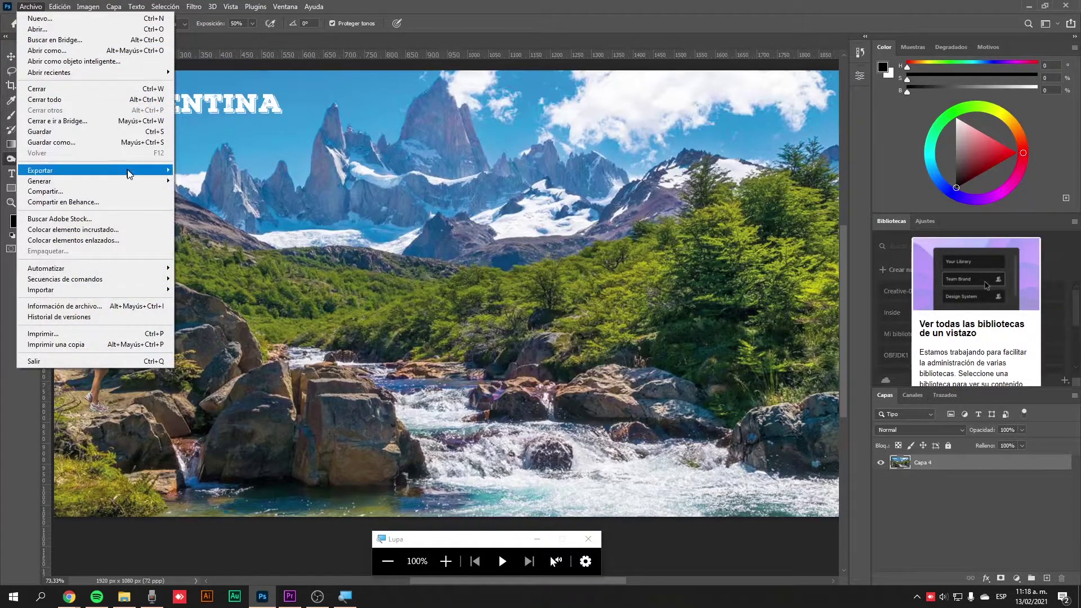
pyautogui.moveTo(93, 171)
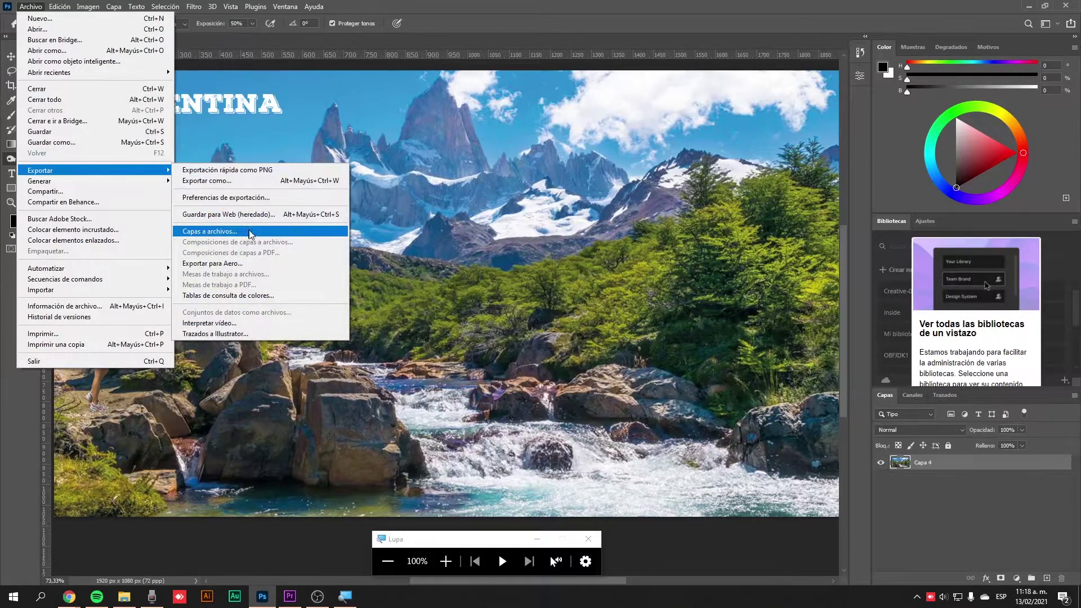
# In Save for Web, set the format to JPEG with quality Máxima
pyautogui.click(253, 214)
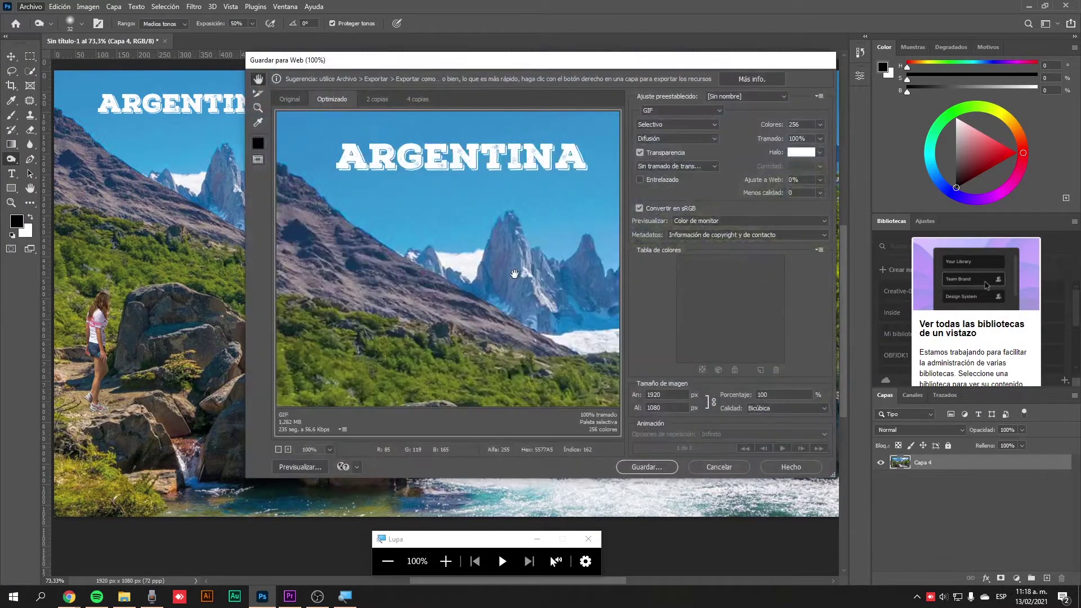
pyautogui.scroll(-3, 514, 270)
pyautogui.scroll(-3, 514, 254)
pyautogui.scroll(-3, 512, 240)
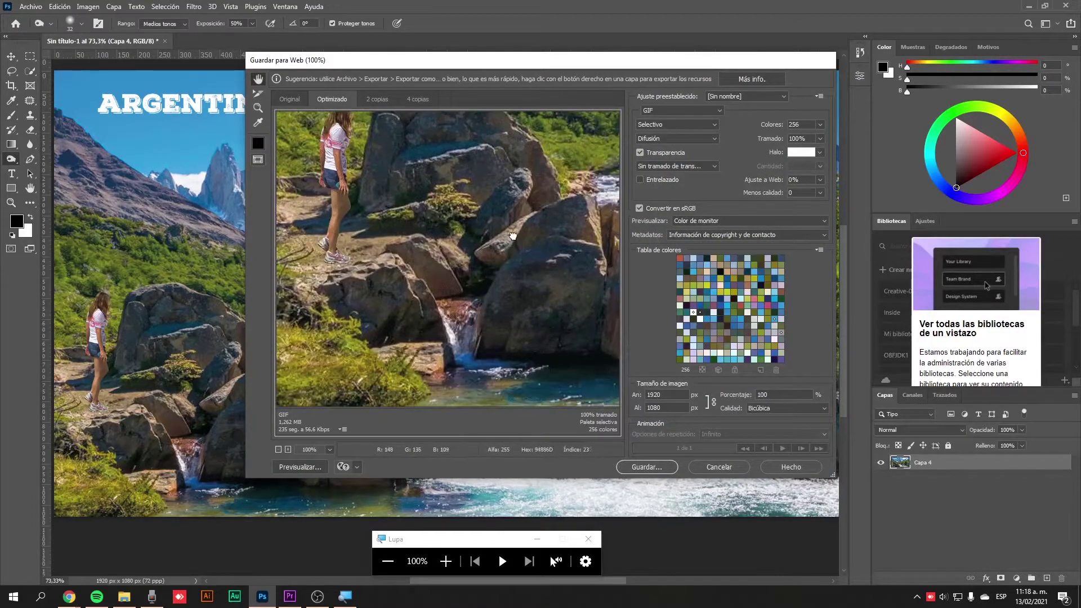
pyautogui.scroll(2, 512, 236)
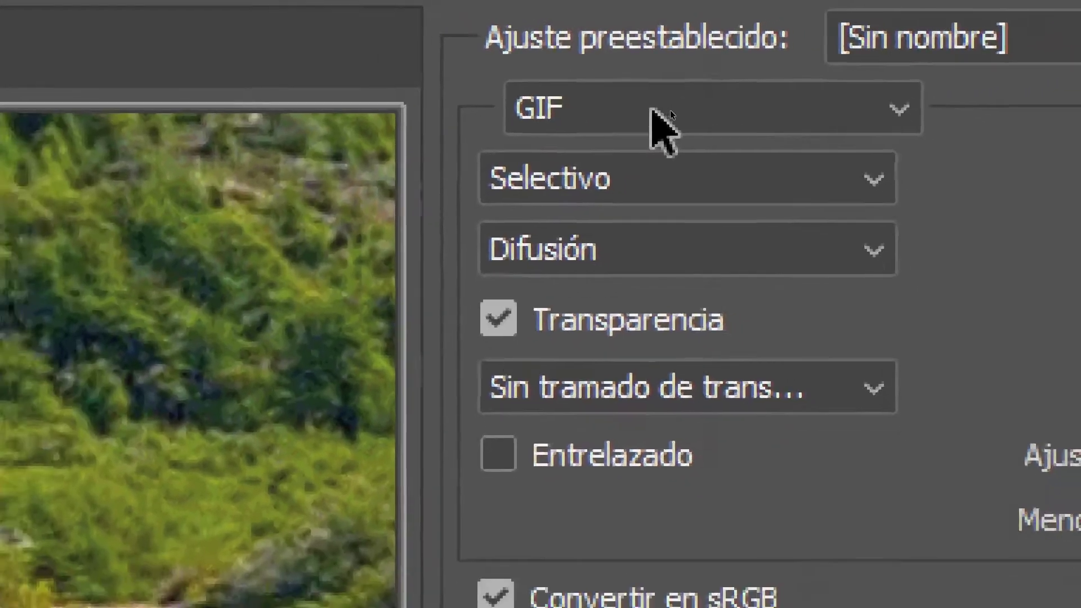
pyautogui.click(679, 110)
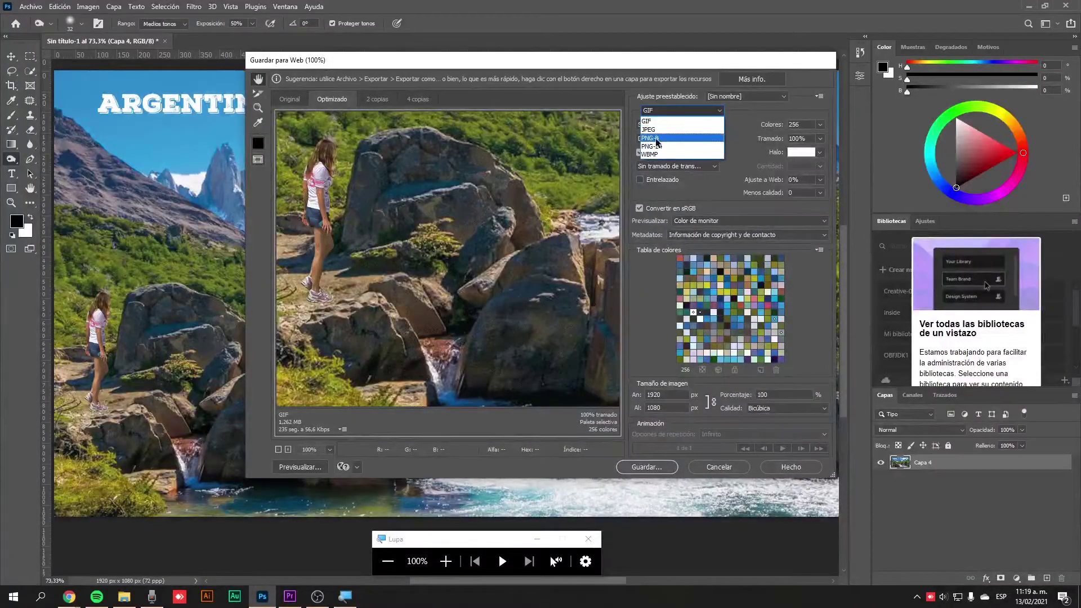
pyautogui.click(649, 129)
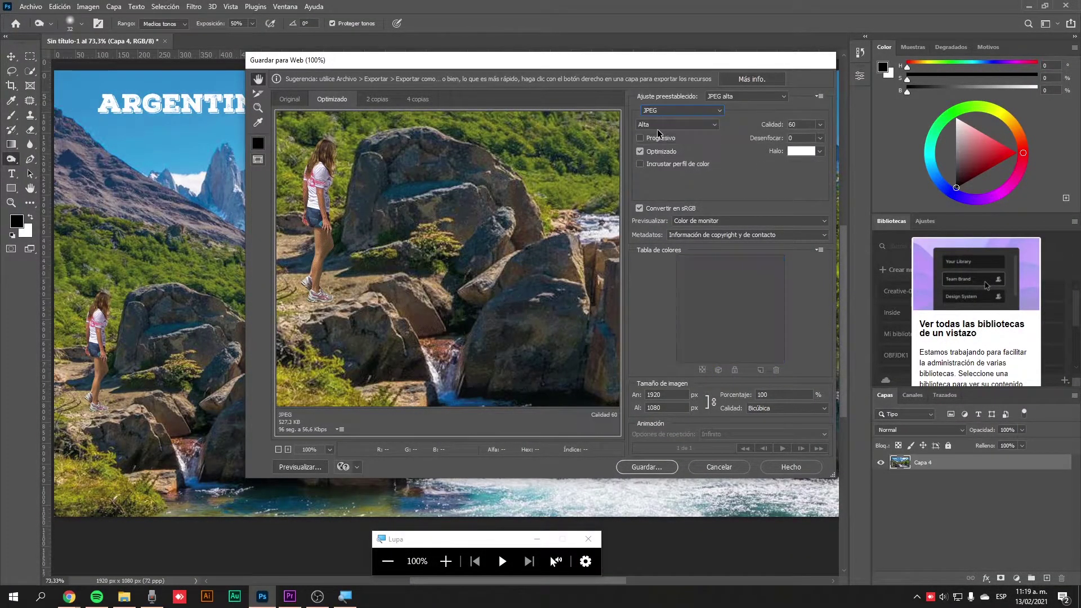
pyautogui.click(678, 125)
pyautogui.click(656, 168)
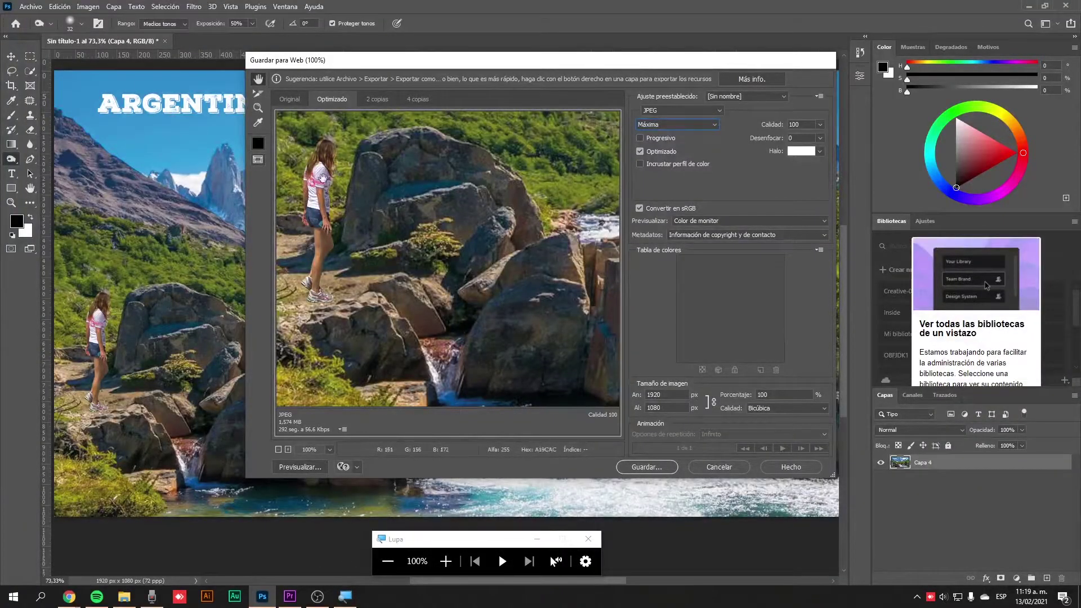
pyautogui.moveTo(450, 121)
pyautogui.mouseDown()
pyautogui.moveTo(513, 243)
pyautogui.moveTo(504, 113)
pyautogui.mouseUp()
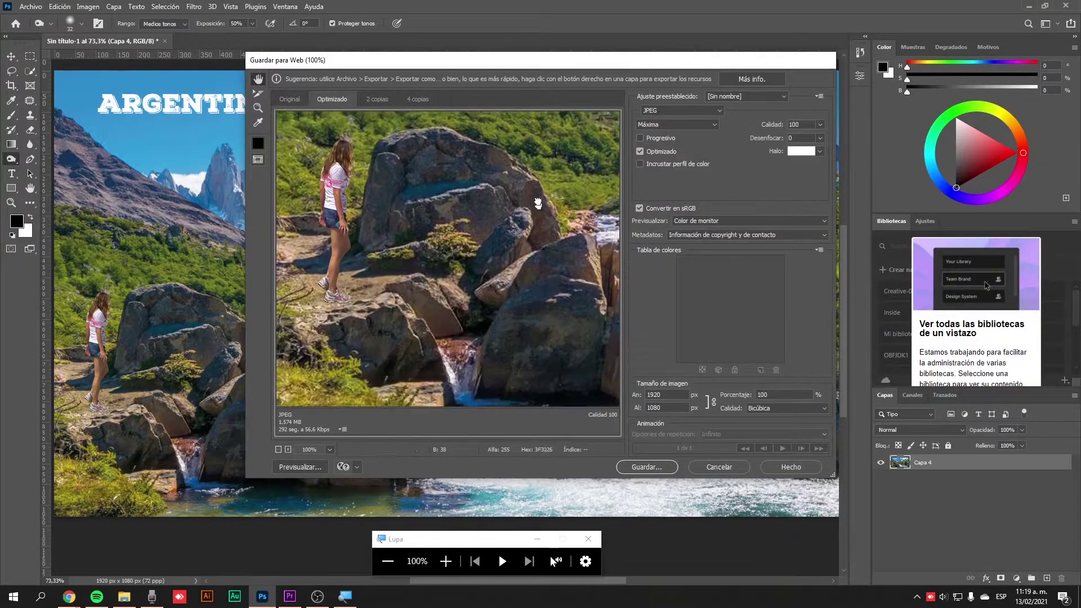
# Save the optimized JPEG to Escritorio, accepting the filename warning
pyautogui.click(652, 470)
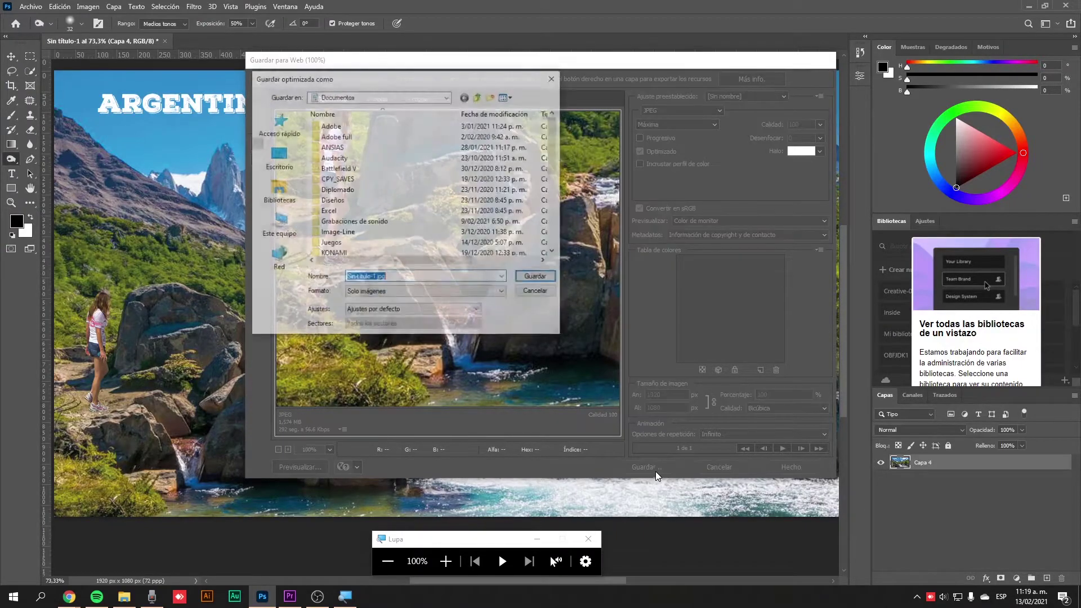
pyautogui.click(277, 158)
pyautogui.click(528, 278)
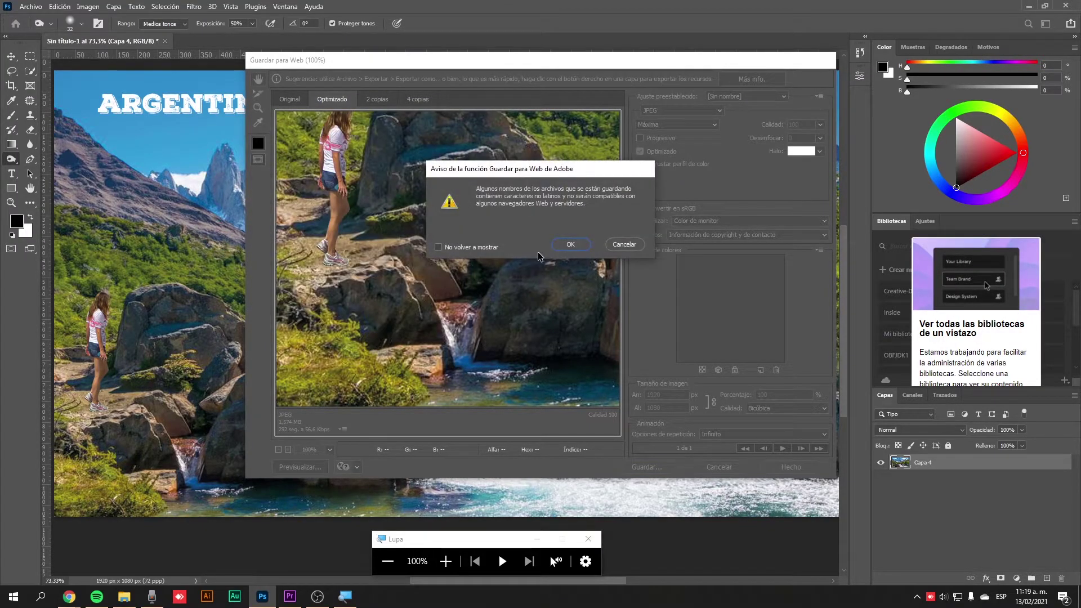
pyautogui.click(570, 244)
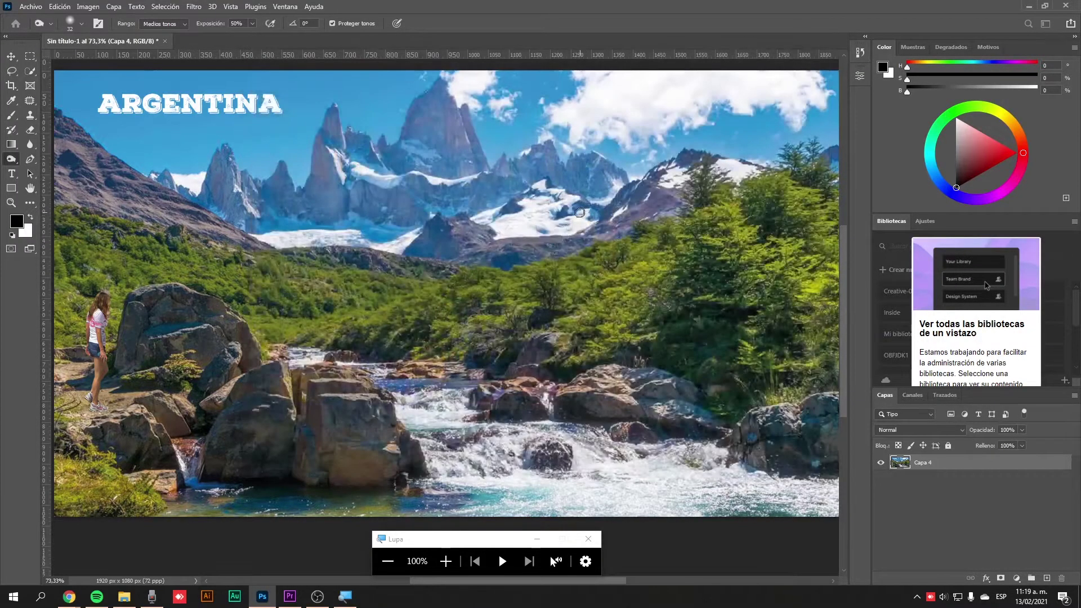
pyautogui.press('super+d')
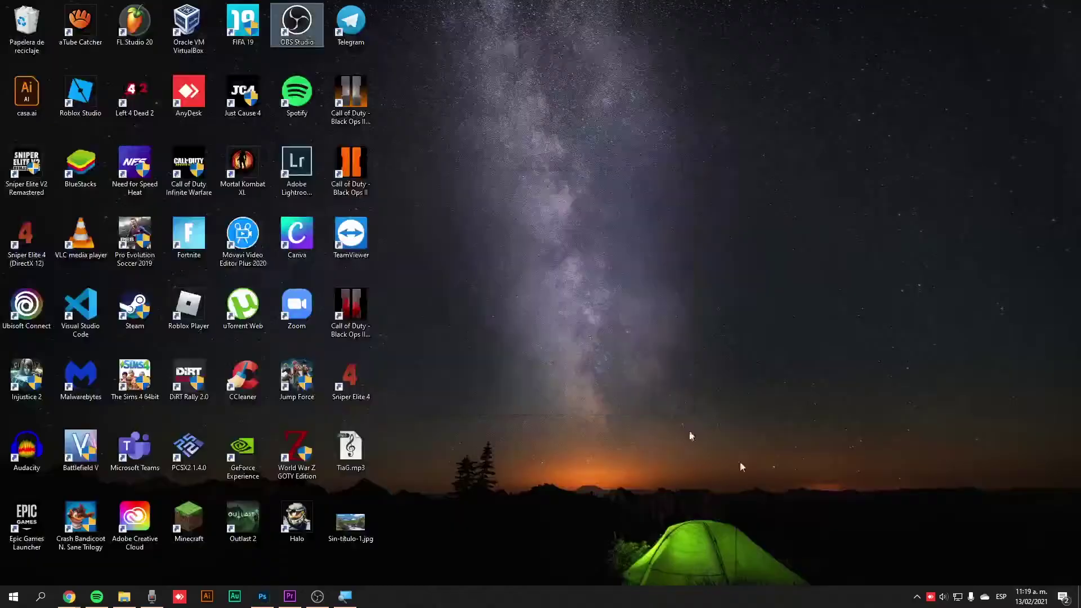
pyautogui.doubleClick(341, 532)
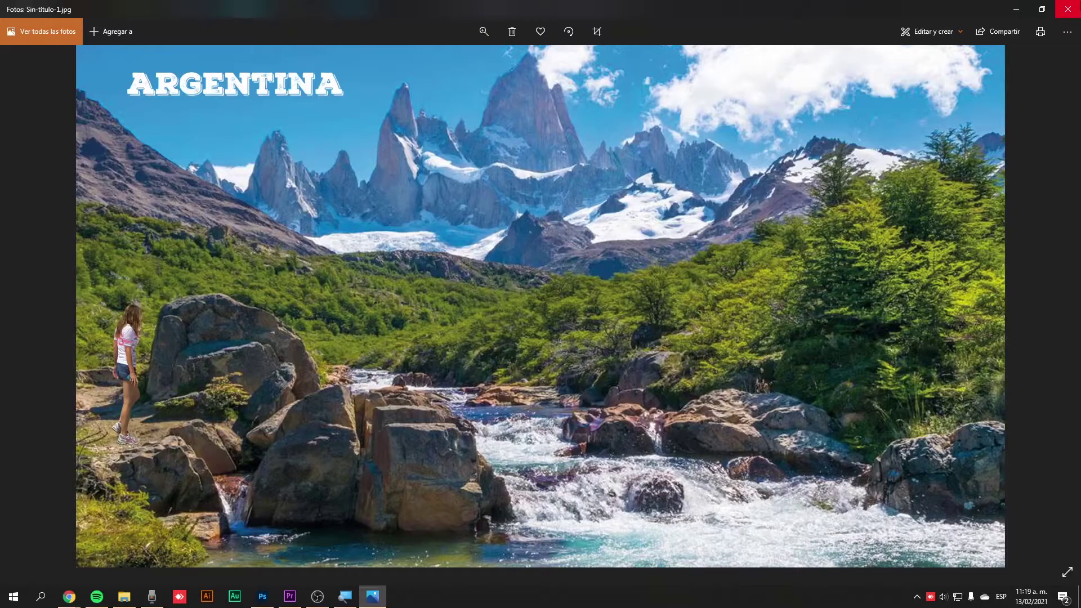
pyautogui.click(1068, 9)
pyautogui.moveTo(317, 597)
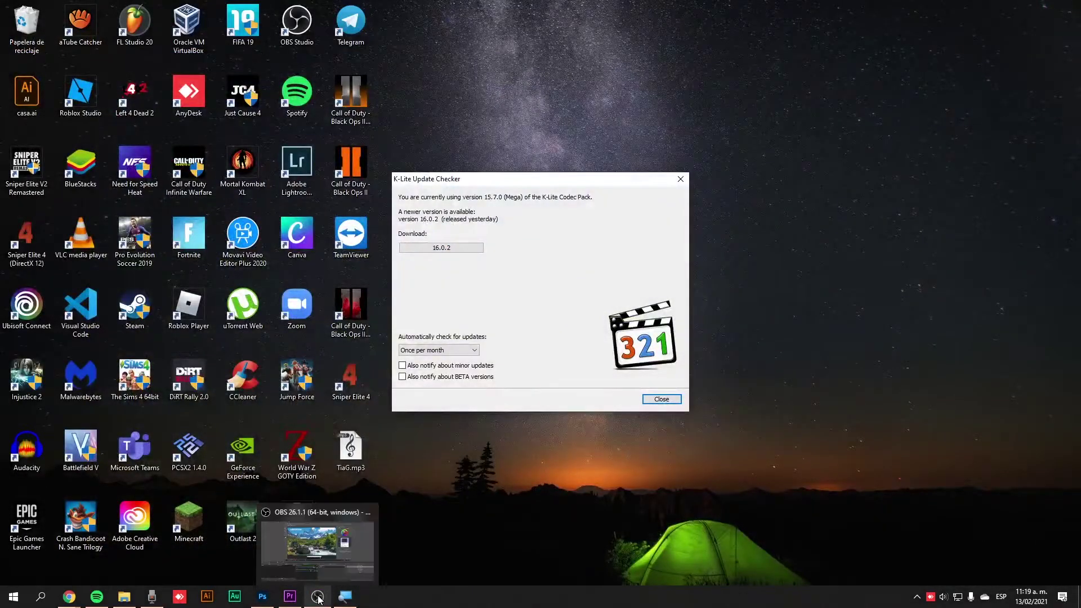
pyautogui.press('super+d')
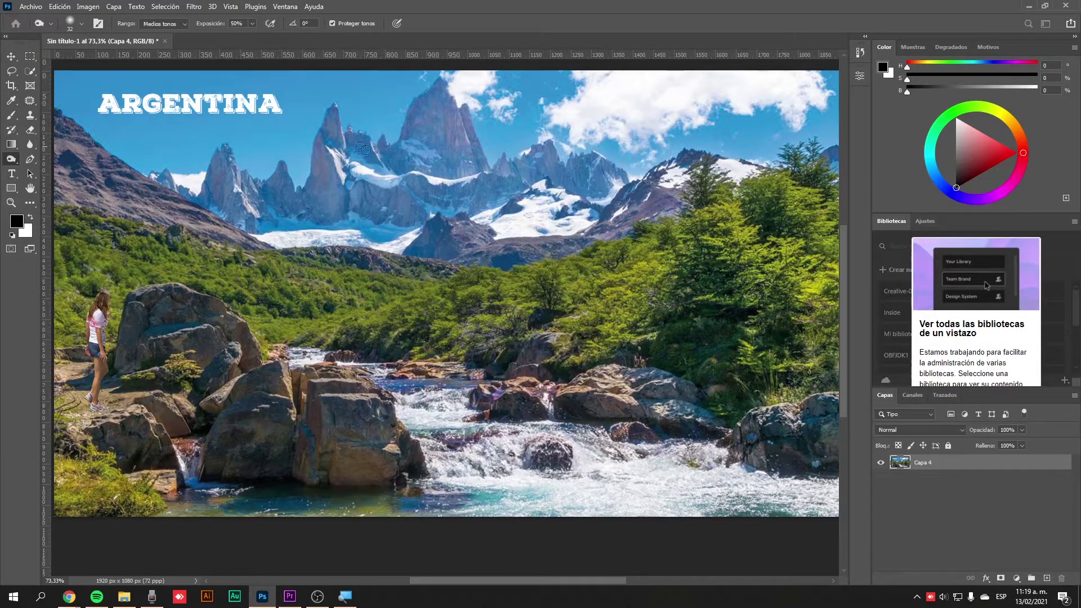
# Select the Move tool and clear the layer selection
pyautogui.click(11, 56)
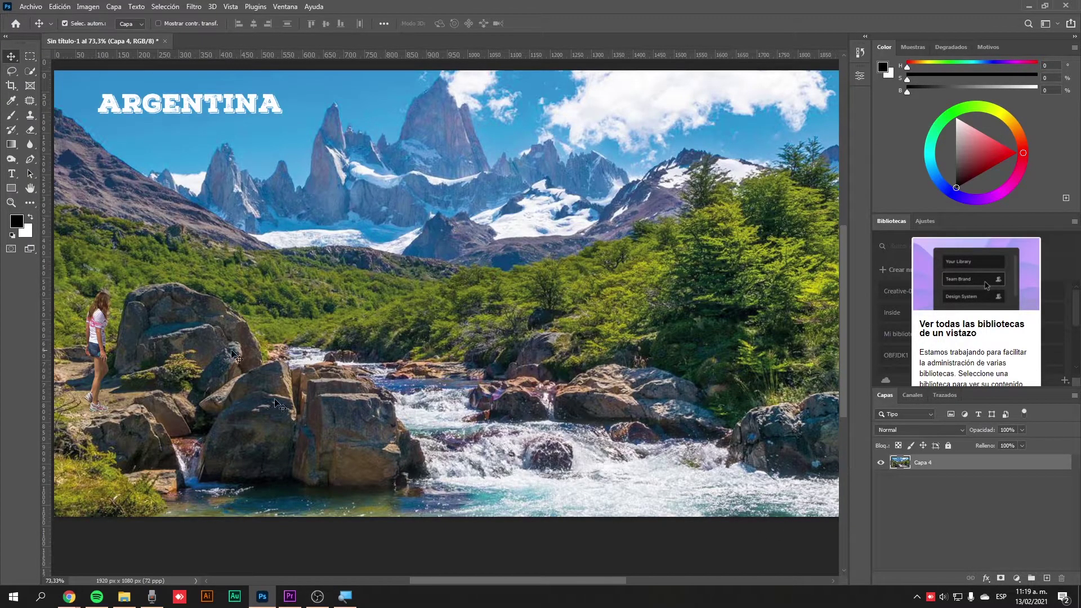
pyautogui.click(952, 478)
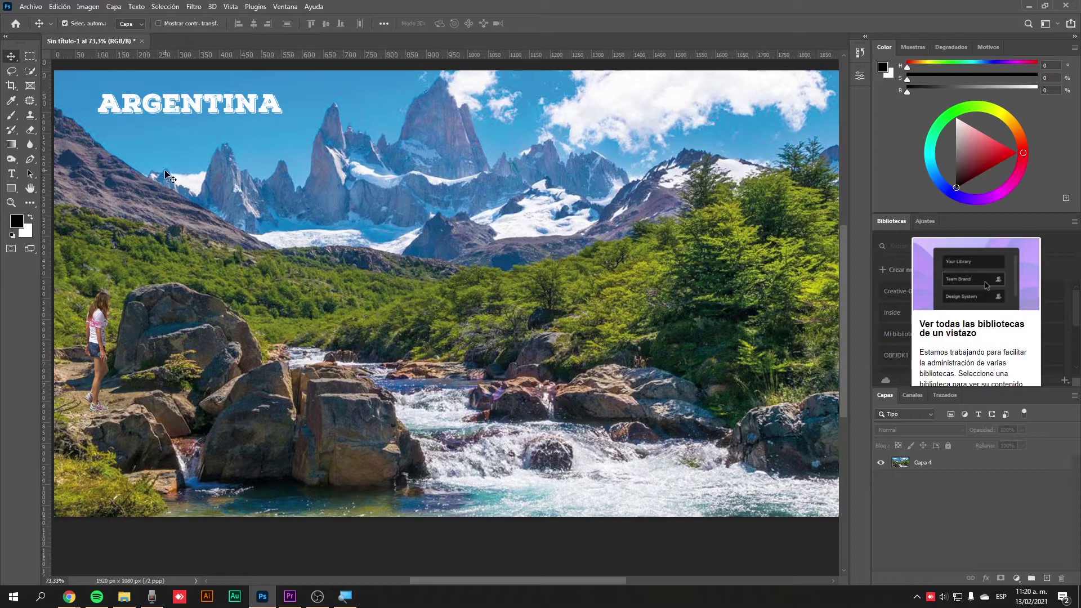
pyautogui.moveTo(168, 176); pyautogui.dragTo(188, 188)
pyautogui.hotkey('ctrl', 'z')
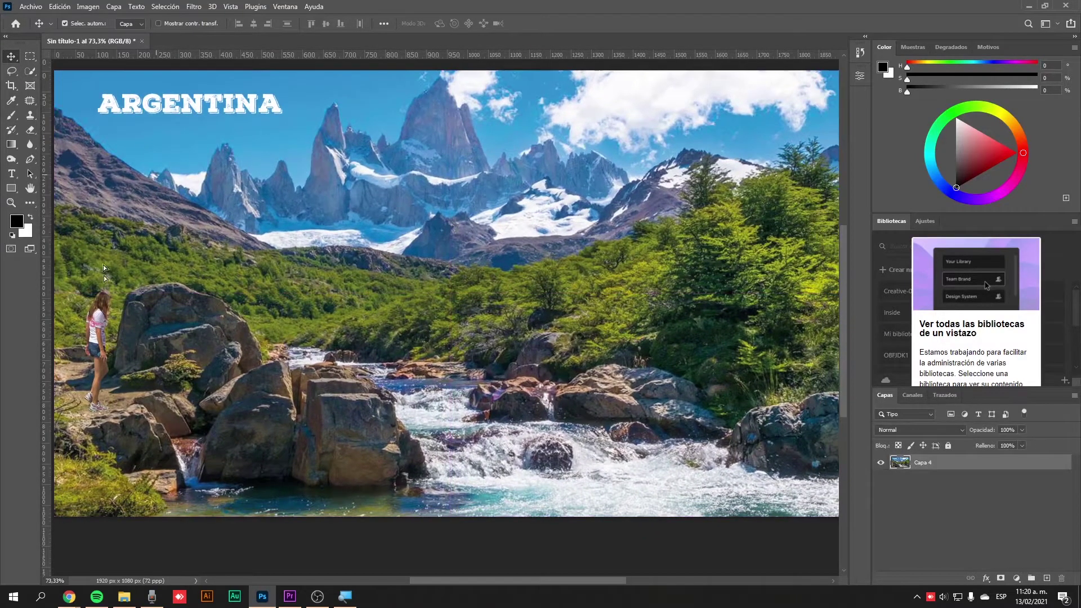
pyautogui.moveTo(457, 580); pyautogui.dragTo(437, 582)
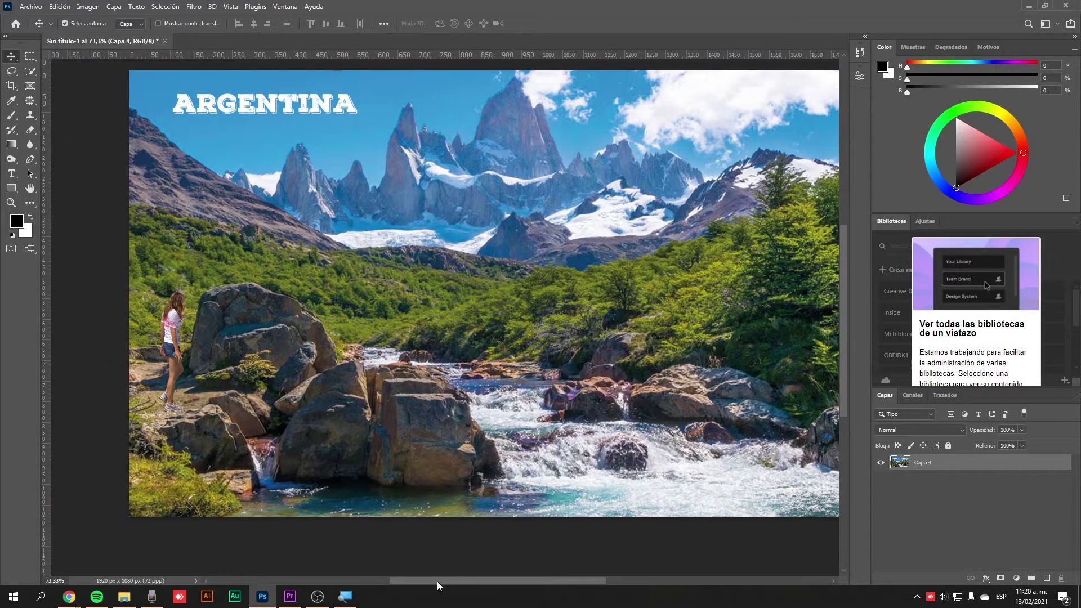
pyautogui.scroll(3, 494, 442)
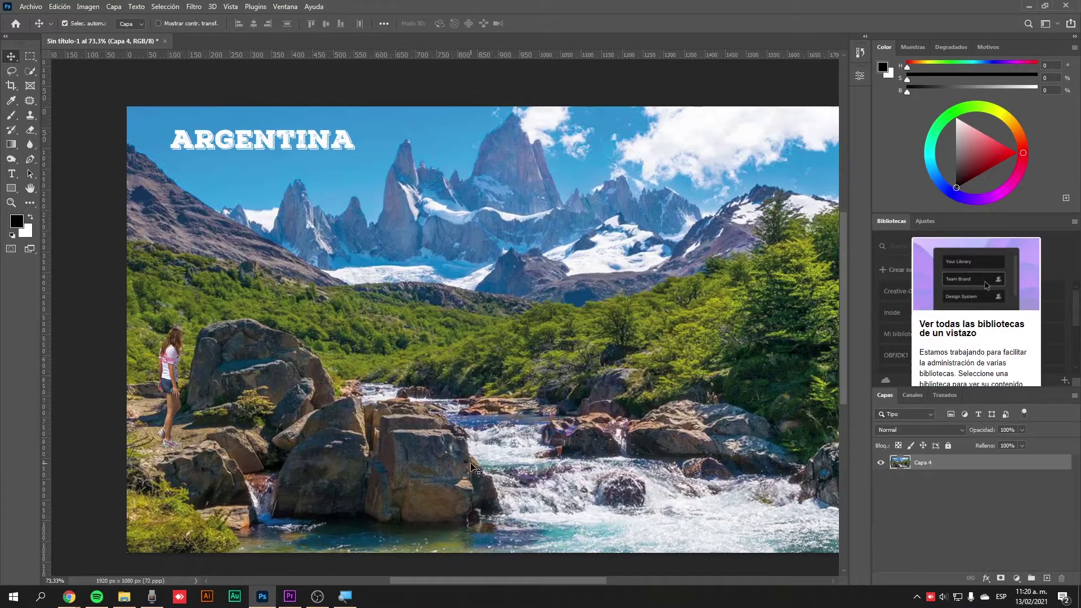
pyautogui.moveTo(457, 580); pyautogui.dragTo(461, 581)
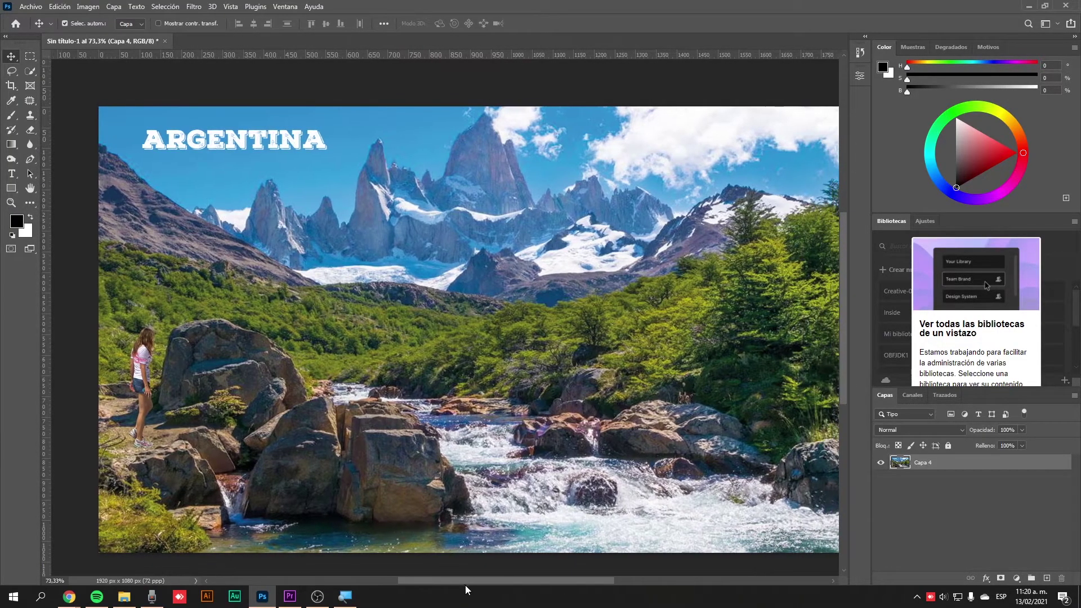